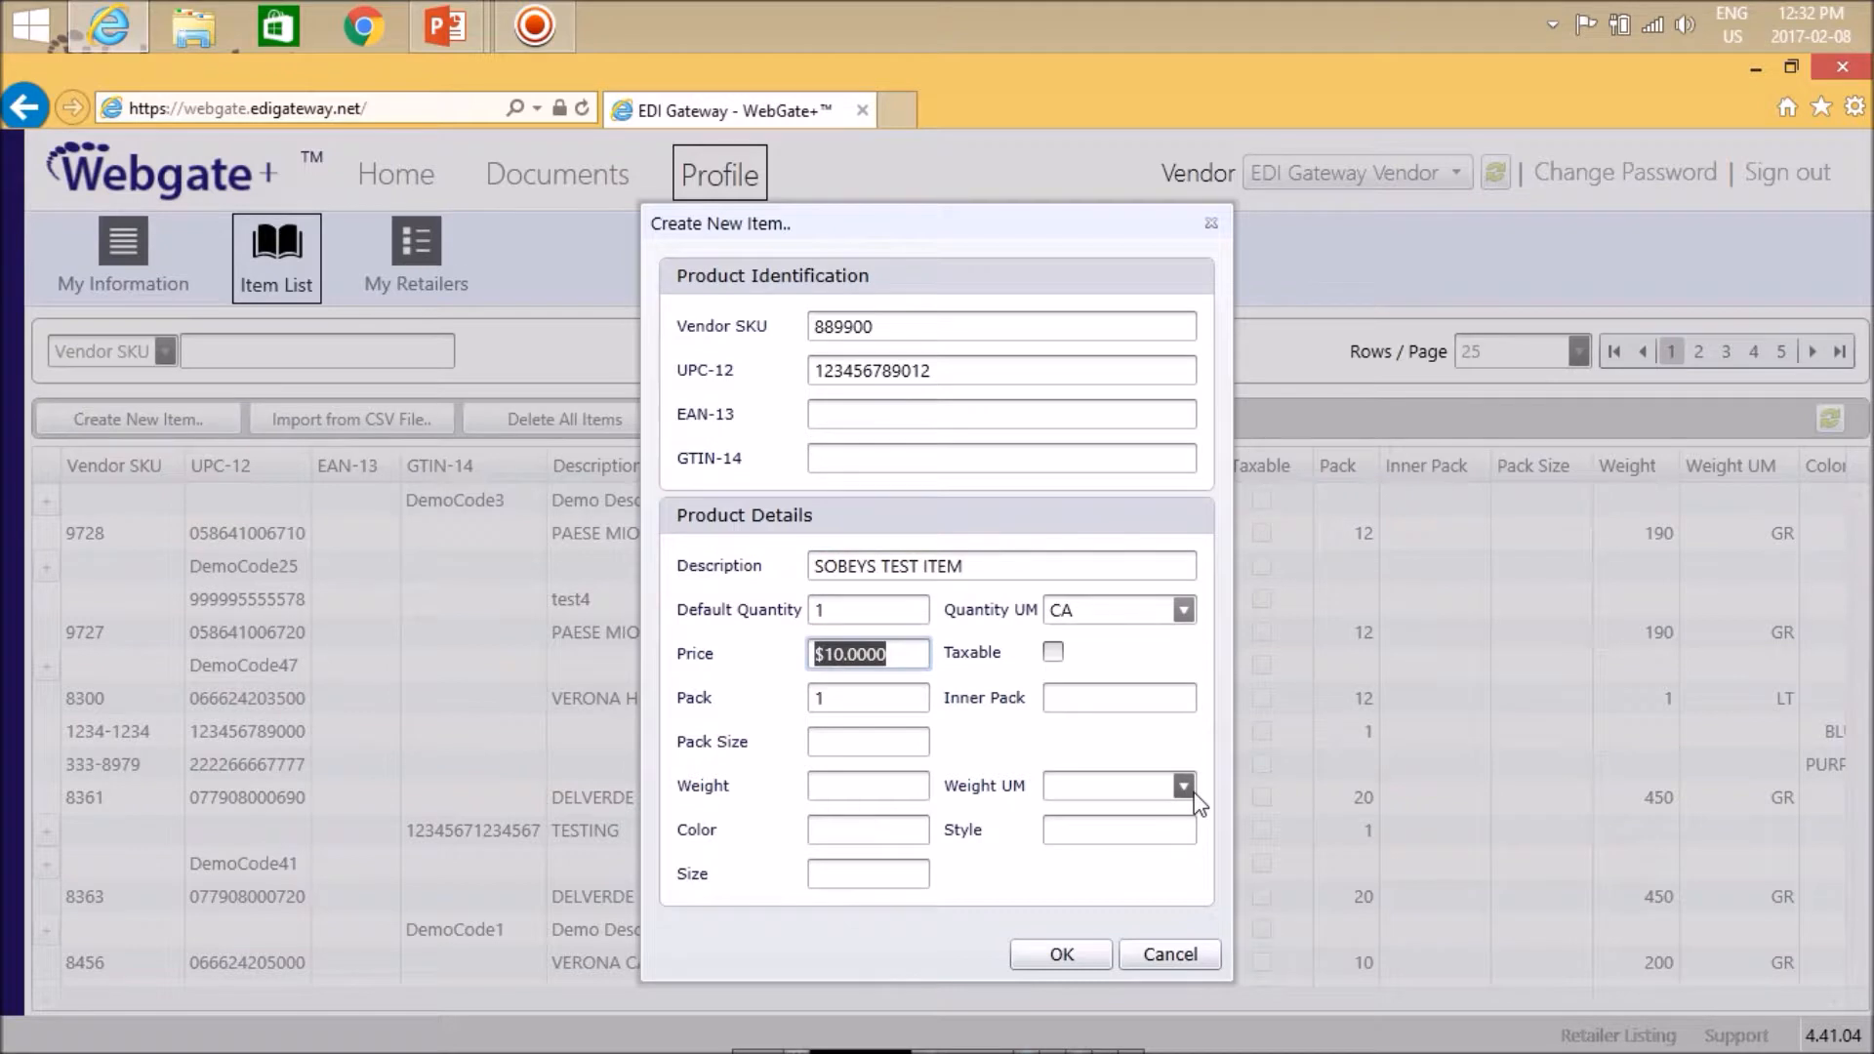
# Step: Mark the new SOBEYS TEST ITEM as taxable, set its quantity unit to EA, and save the item
pyautogui.click(1053, 651)
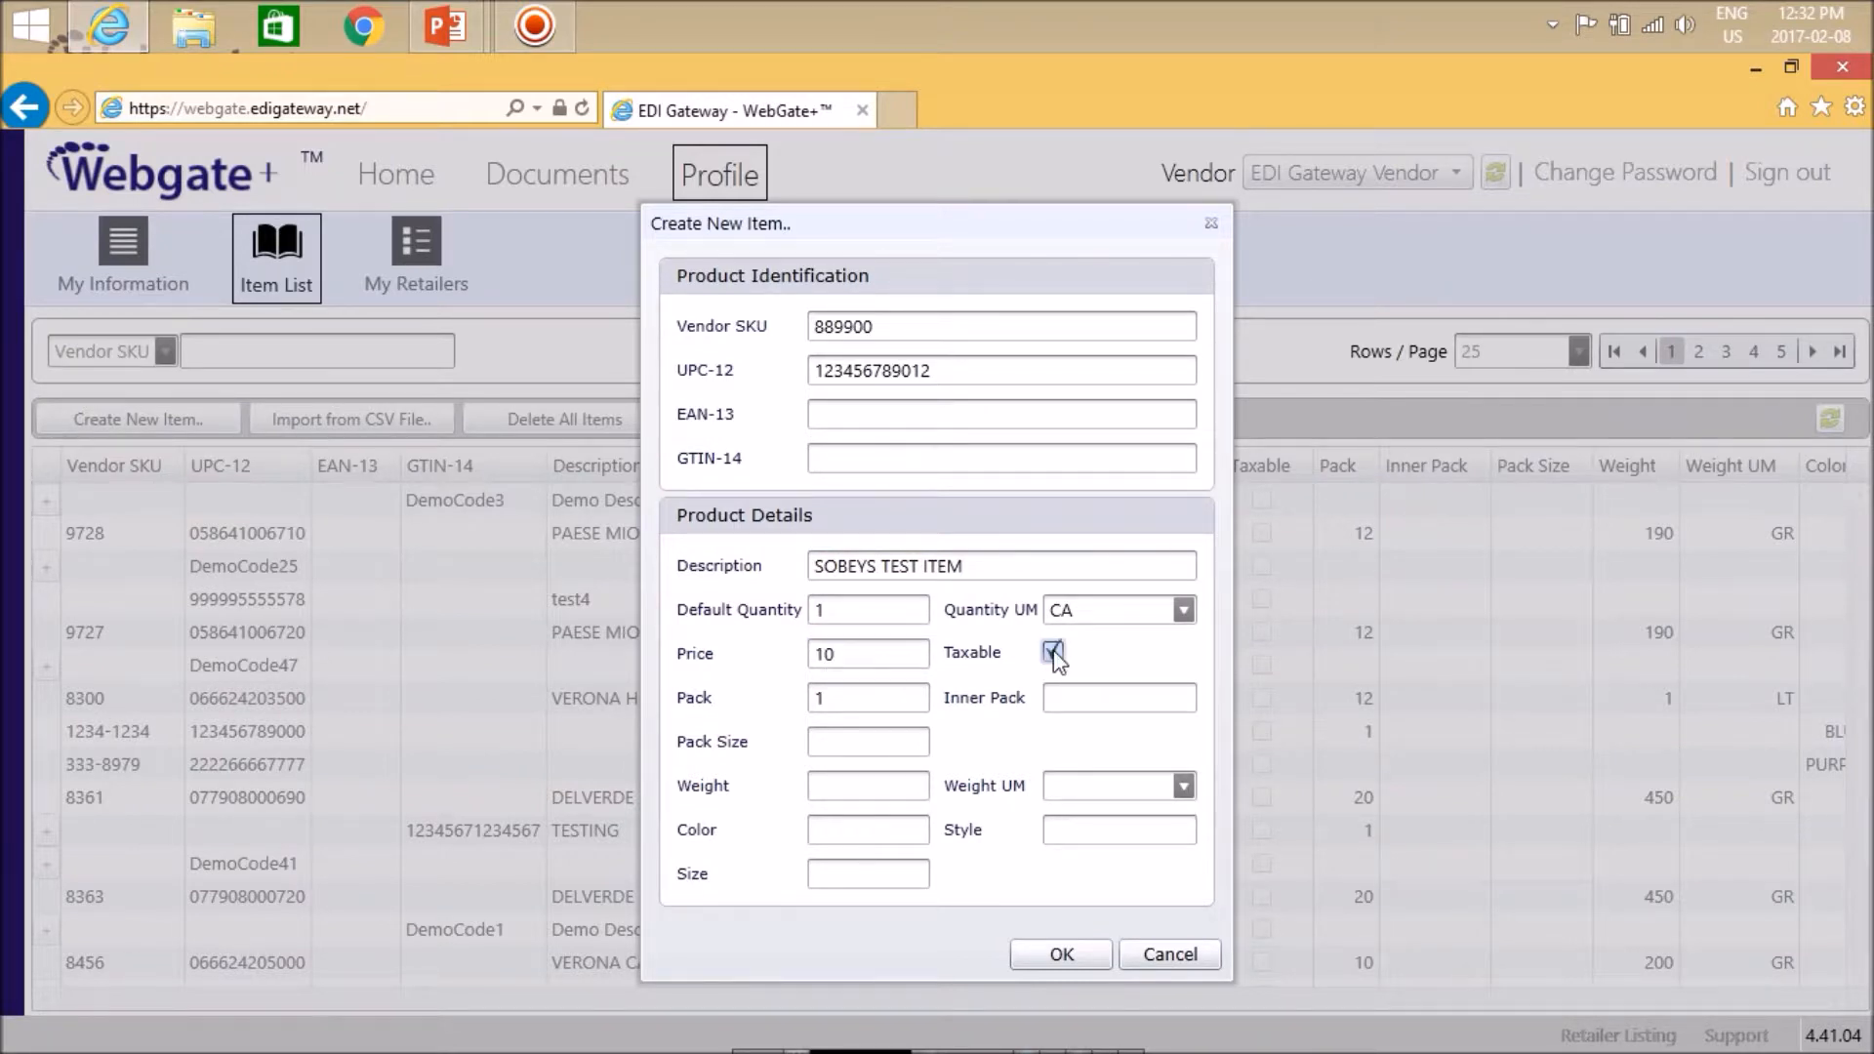
pyautogui.click(1185, 611)
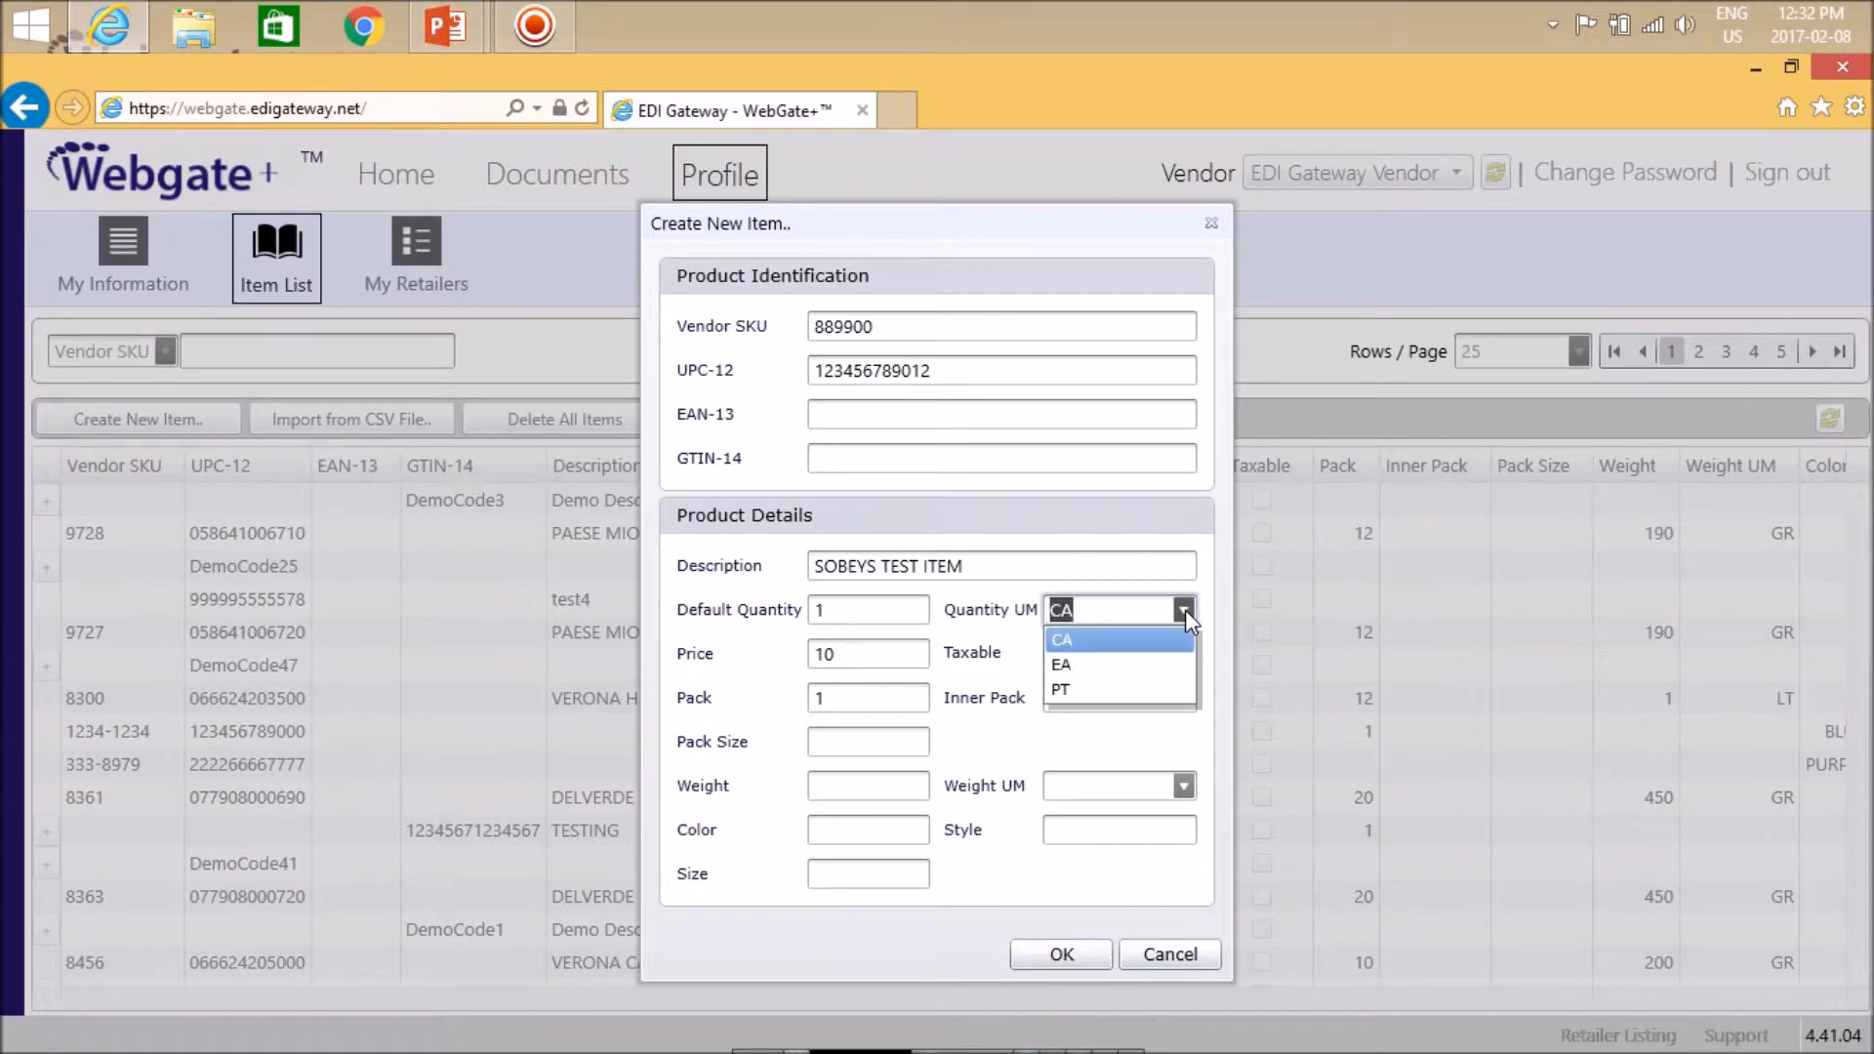
pyautogui.click(1095, 662)
pyautogui.click(1062, 956)
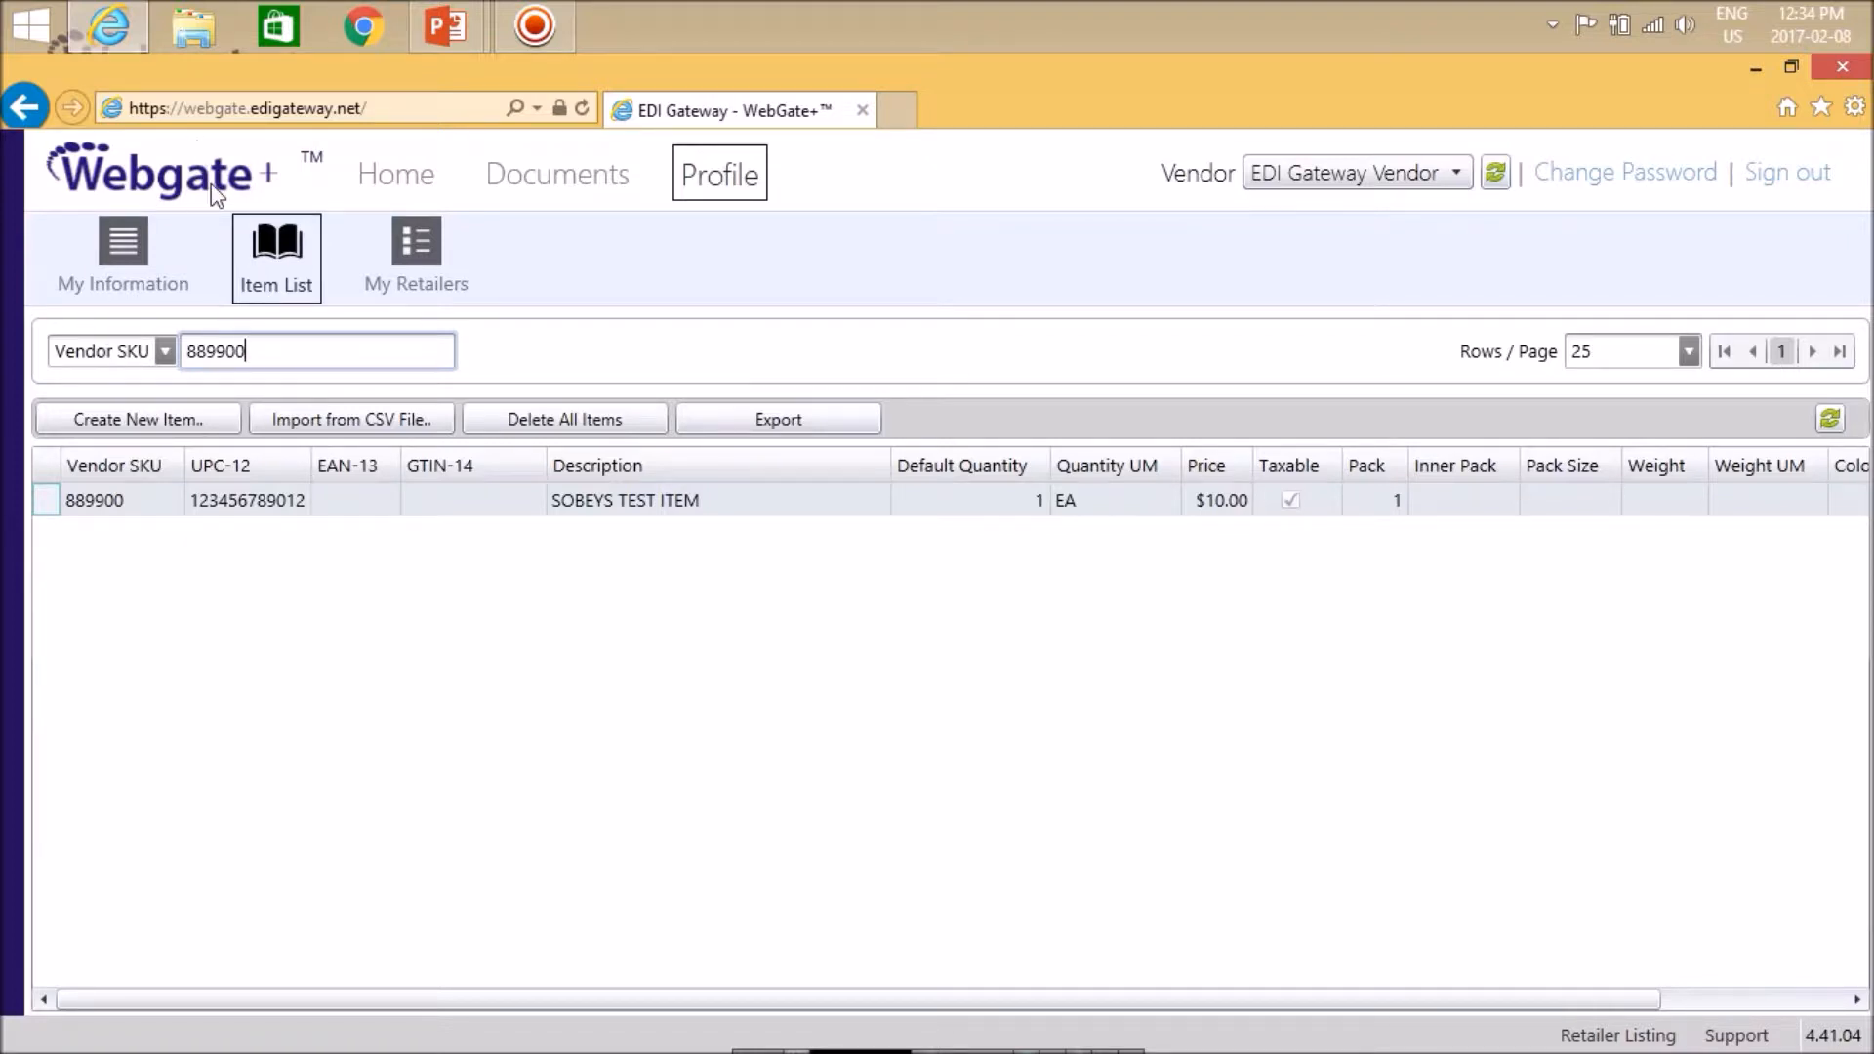
# Step: Download the CSV item import template to the Desktop as TEMPLATE SOBEYS ITEMS
pyautogui.click(427, 427)
pyautogui.click(683, 475)
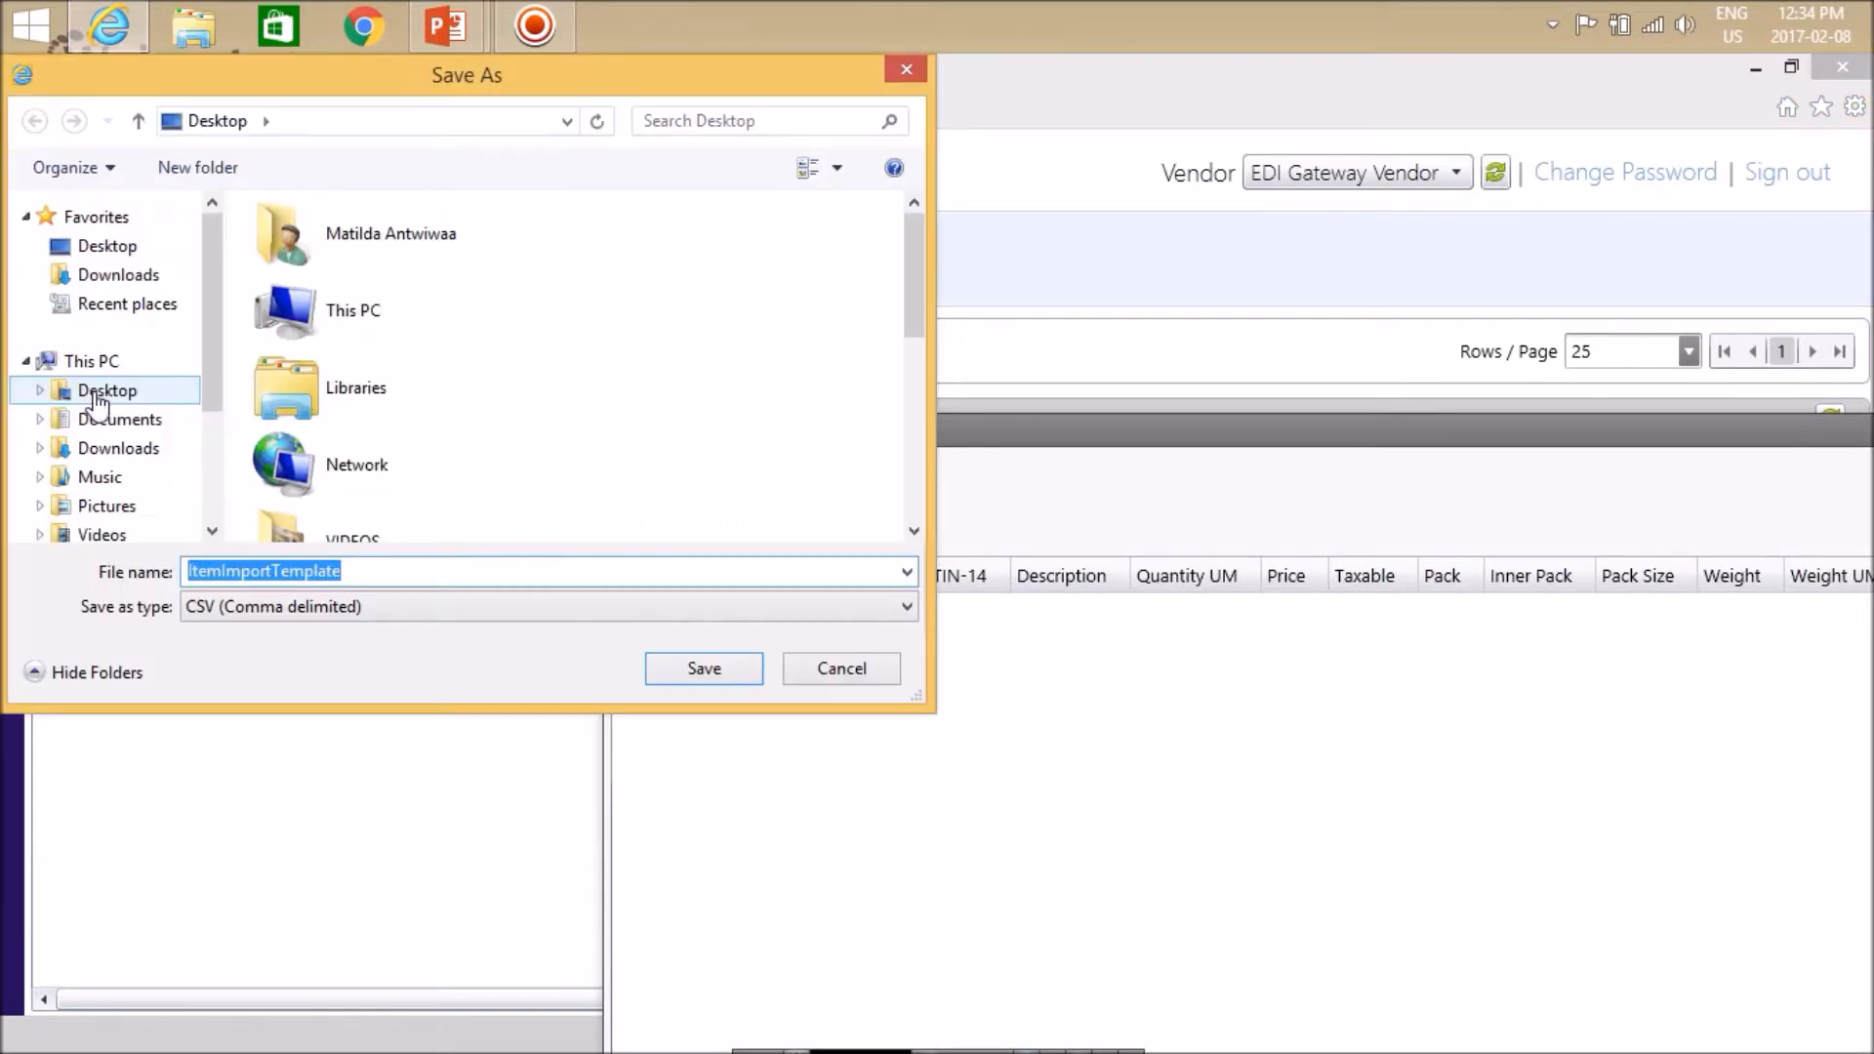
pyautogui.click(97, 395)
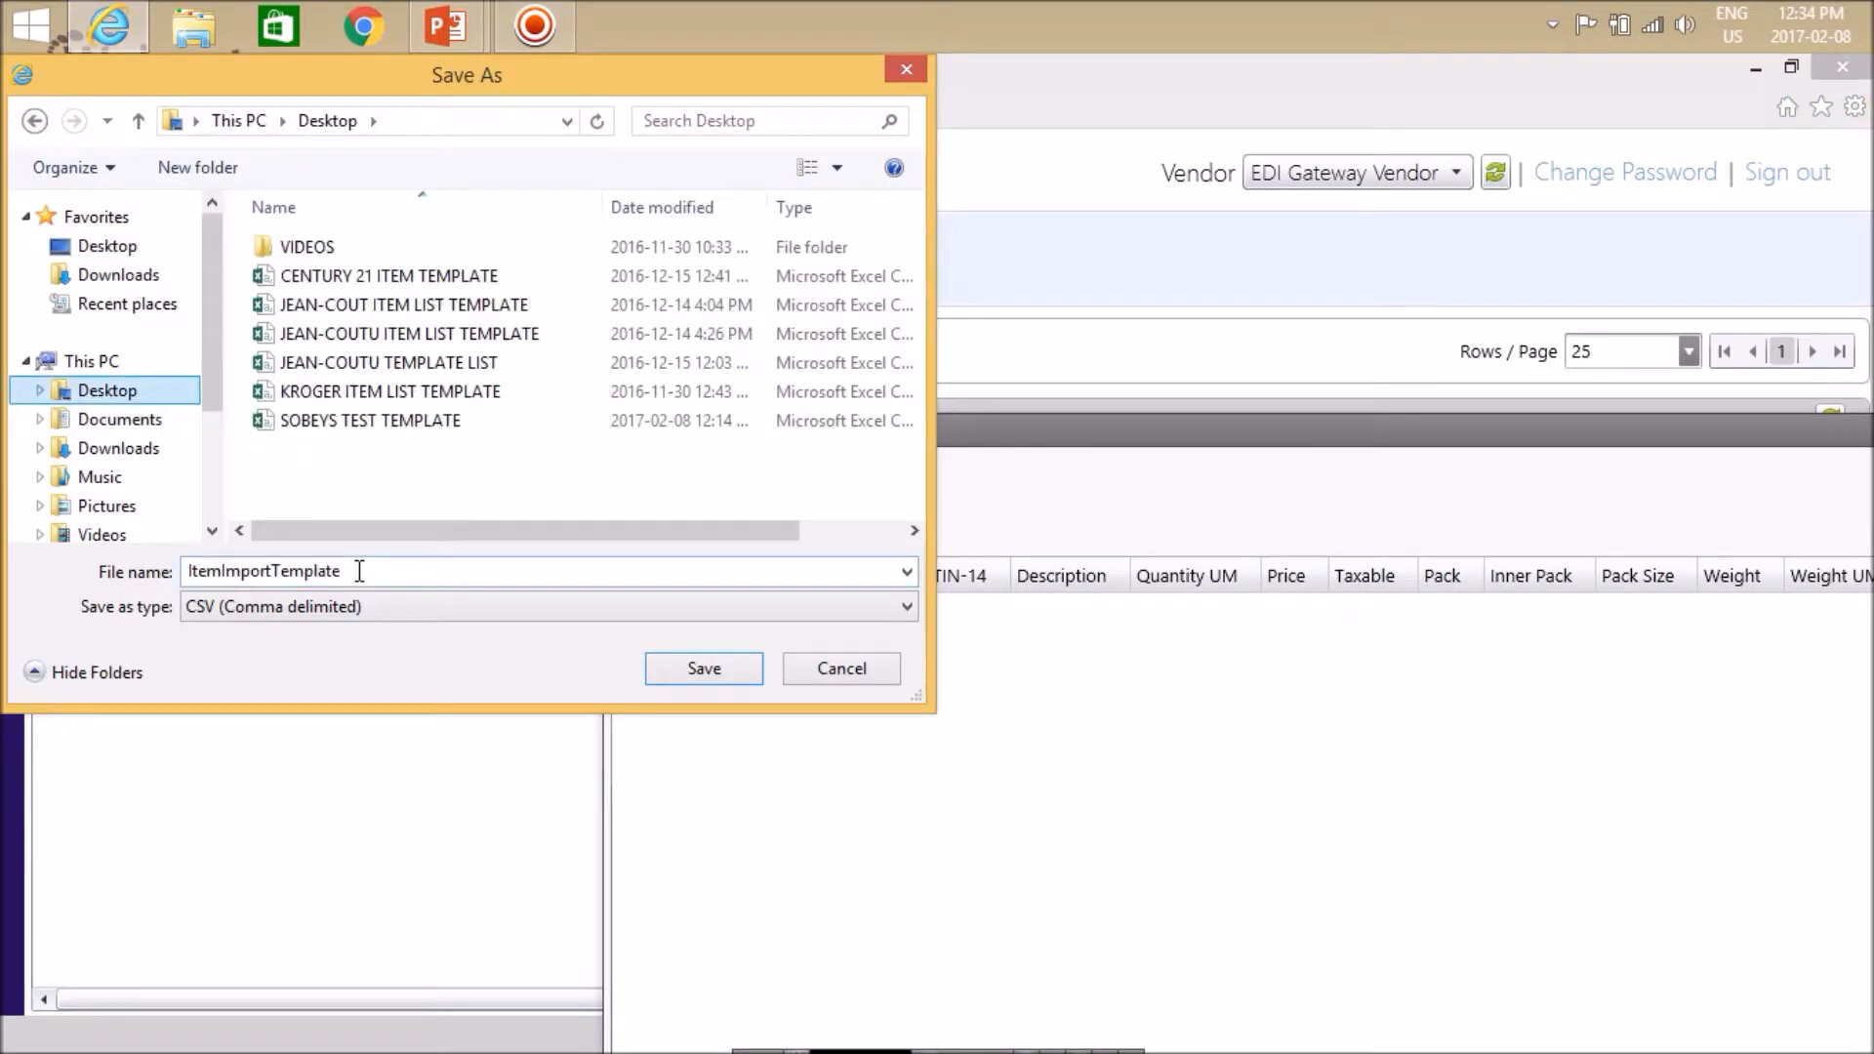
pyautogui.doubleClick(359, 570)
pyautogui.press('BackSpace')
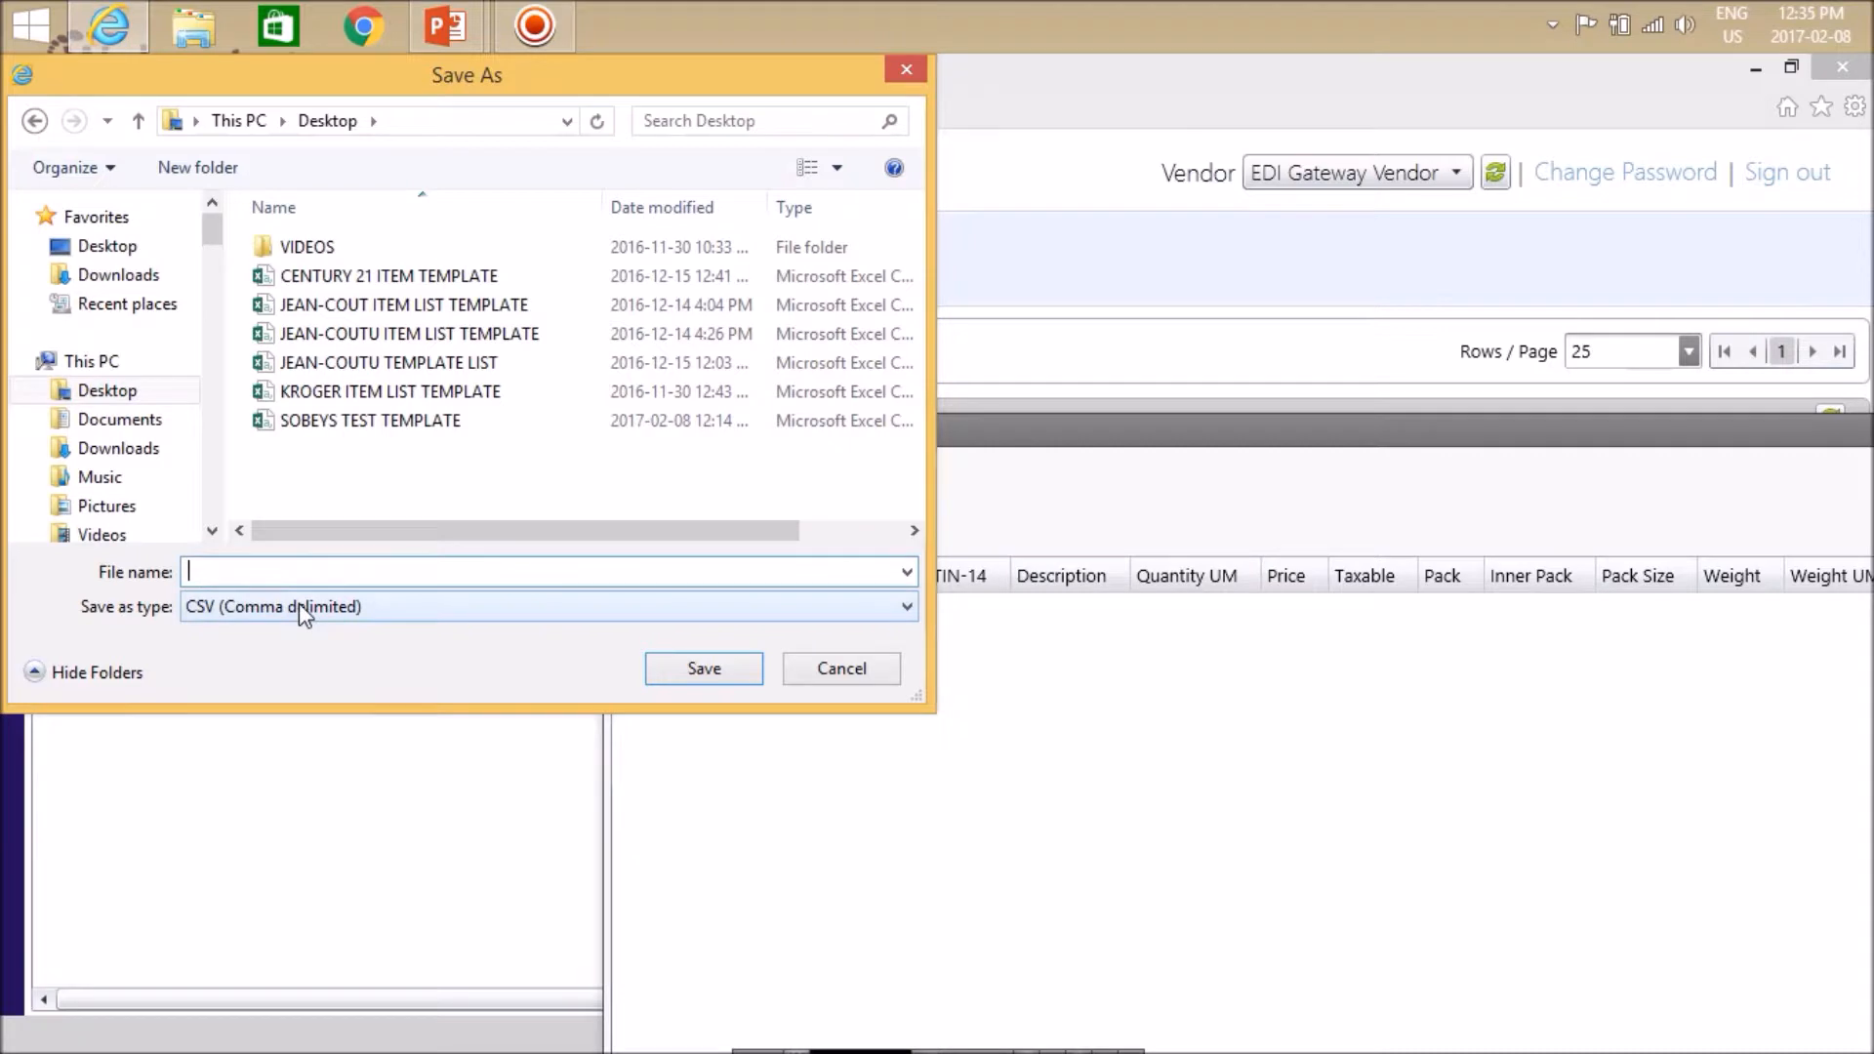
pyautogui.write('TEMPLATE SOBEYS ITEMS')
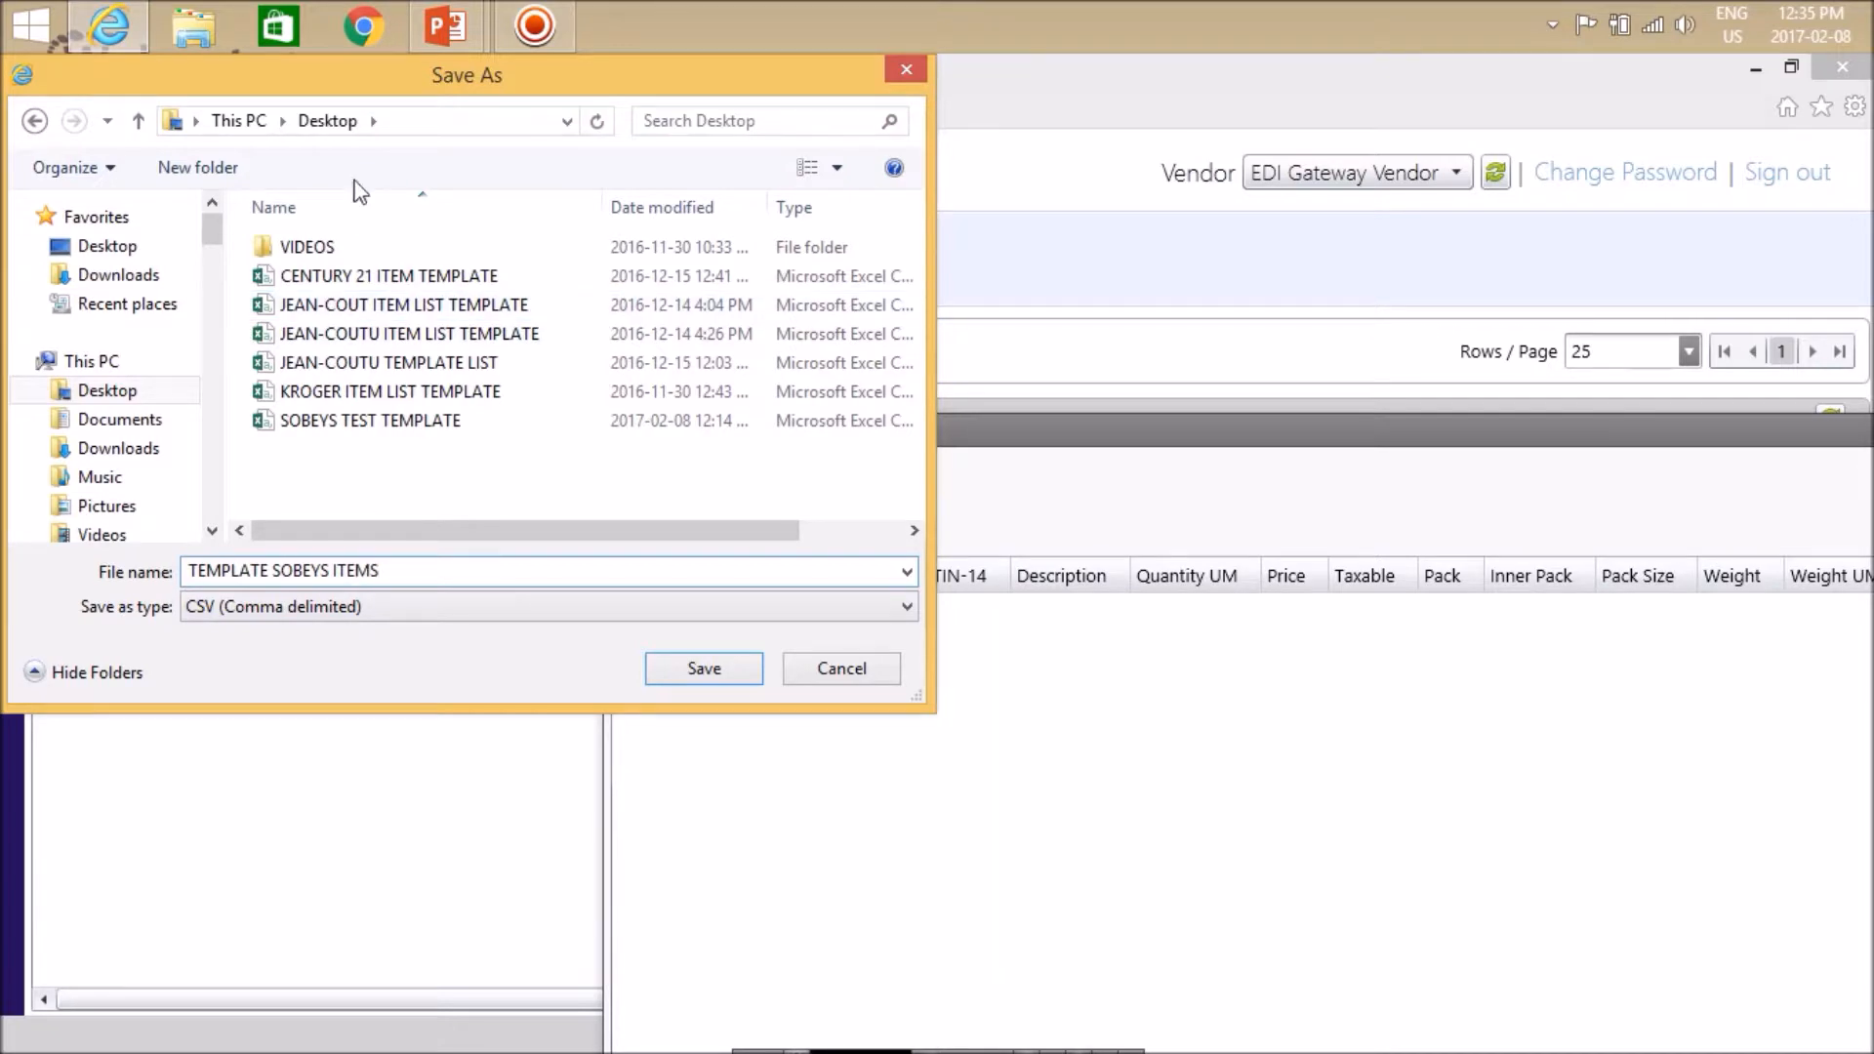
pyautogui.click(683, 669)
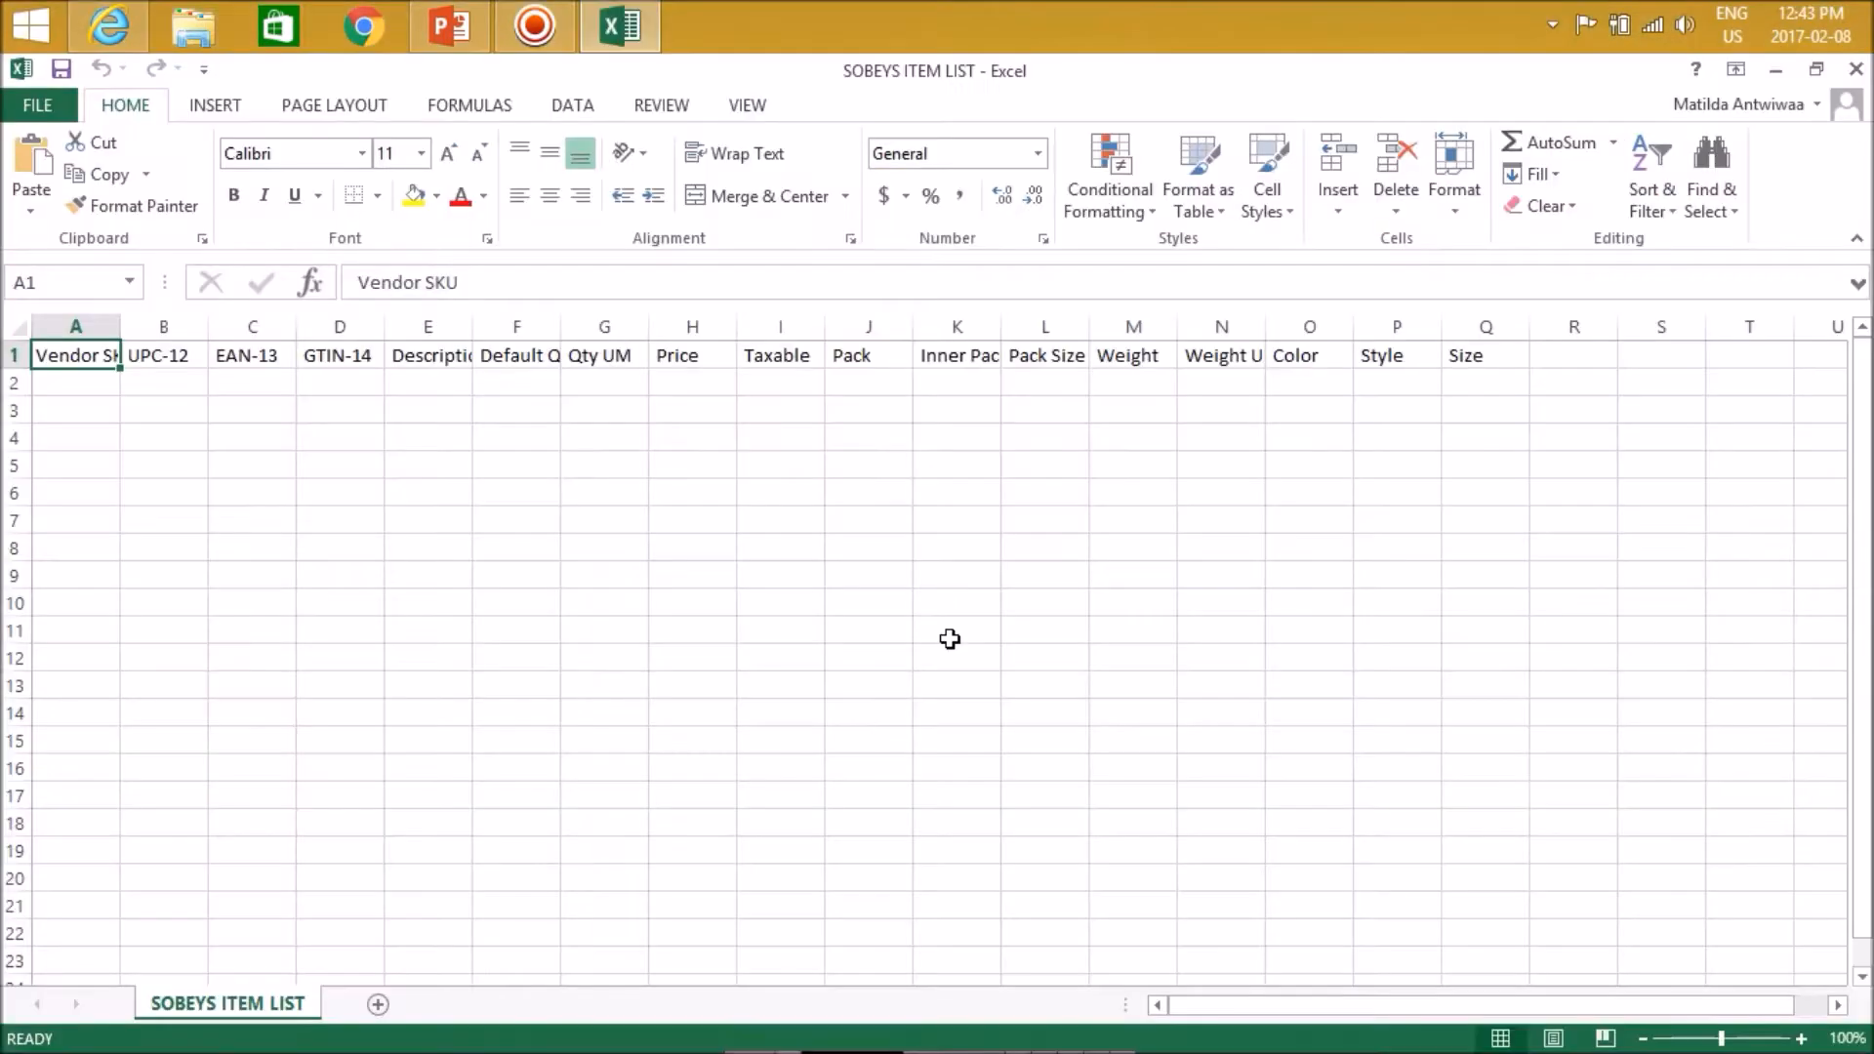
pyautogui.click(78, 383)
pyautogui.write('666555')
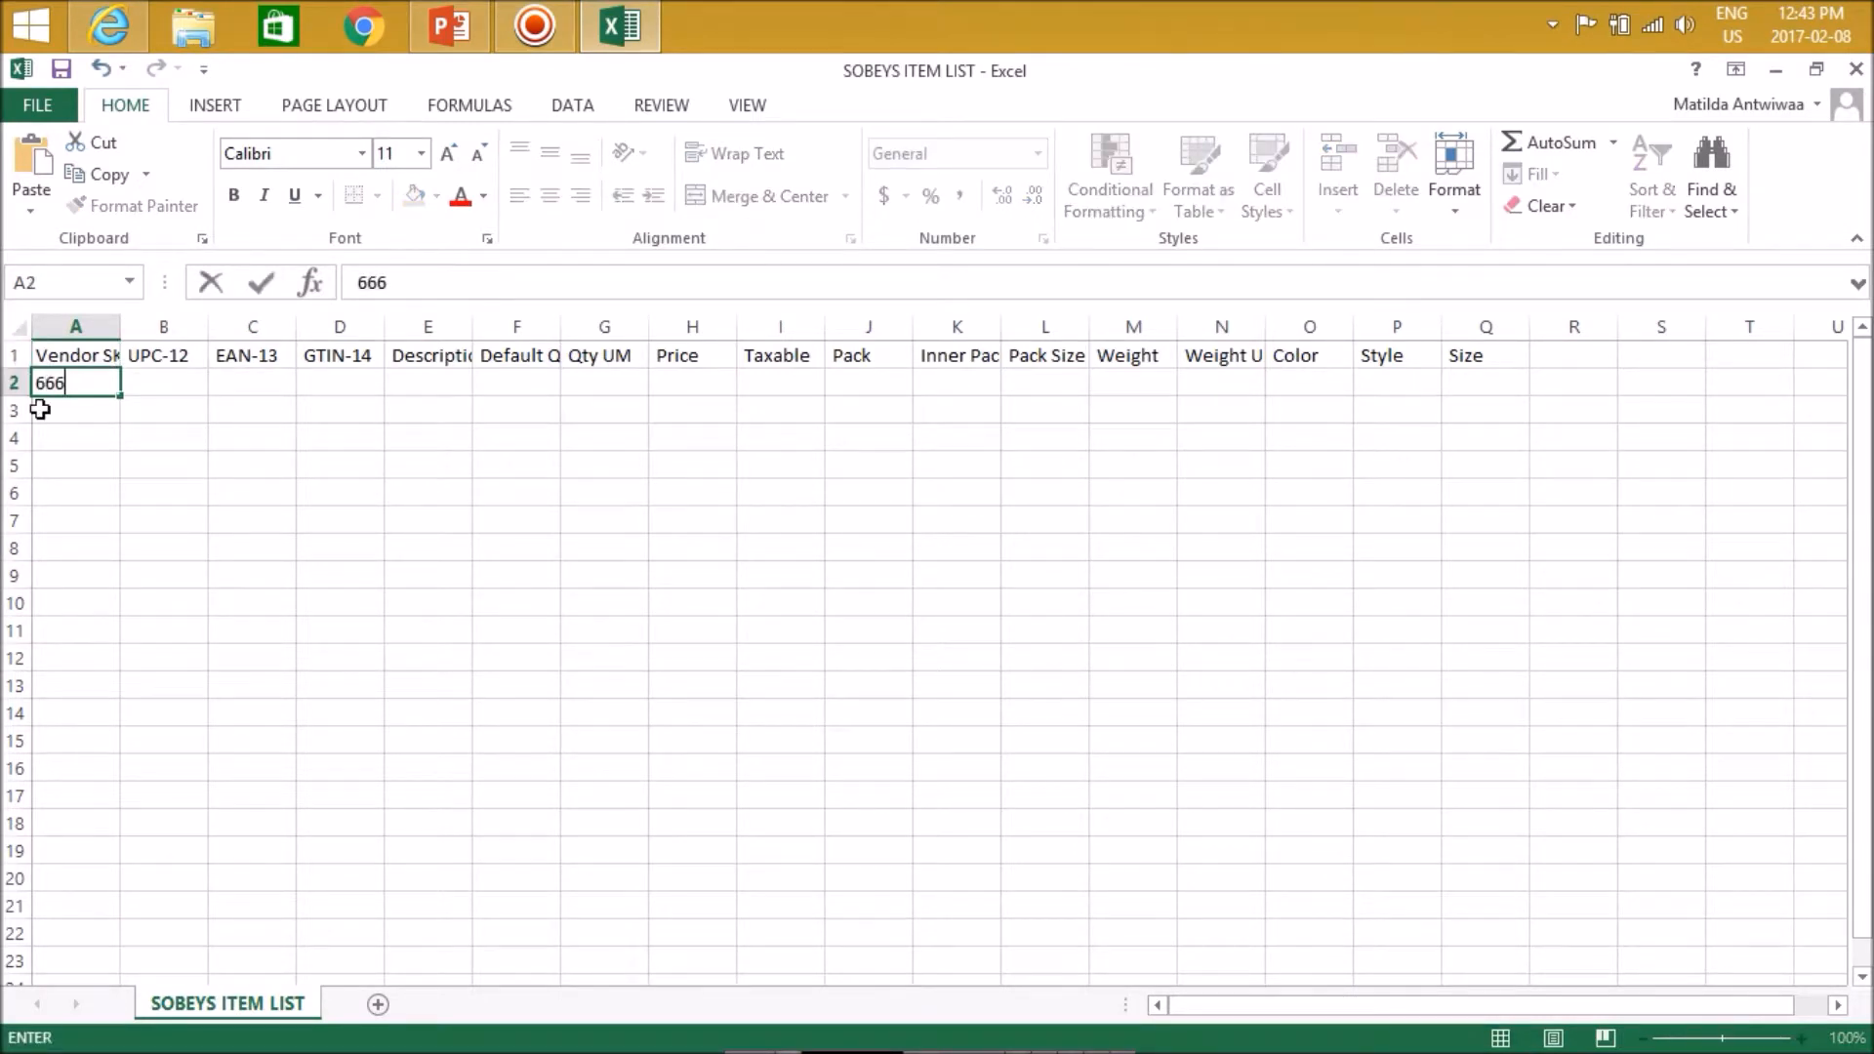
pyautogui.click(148, 375)
pyautogui.write('0')
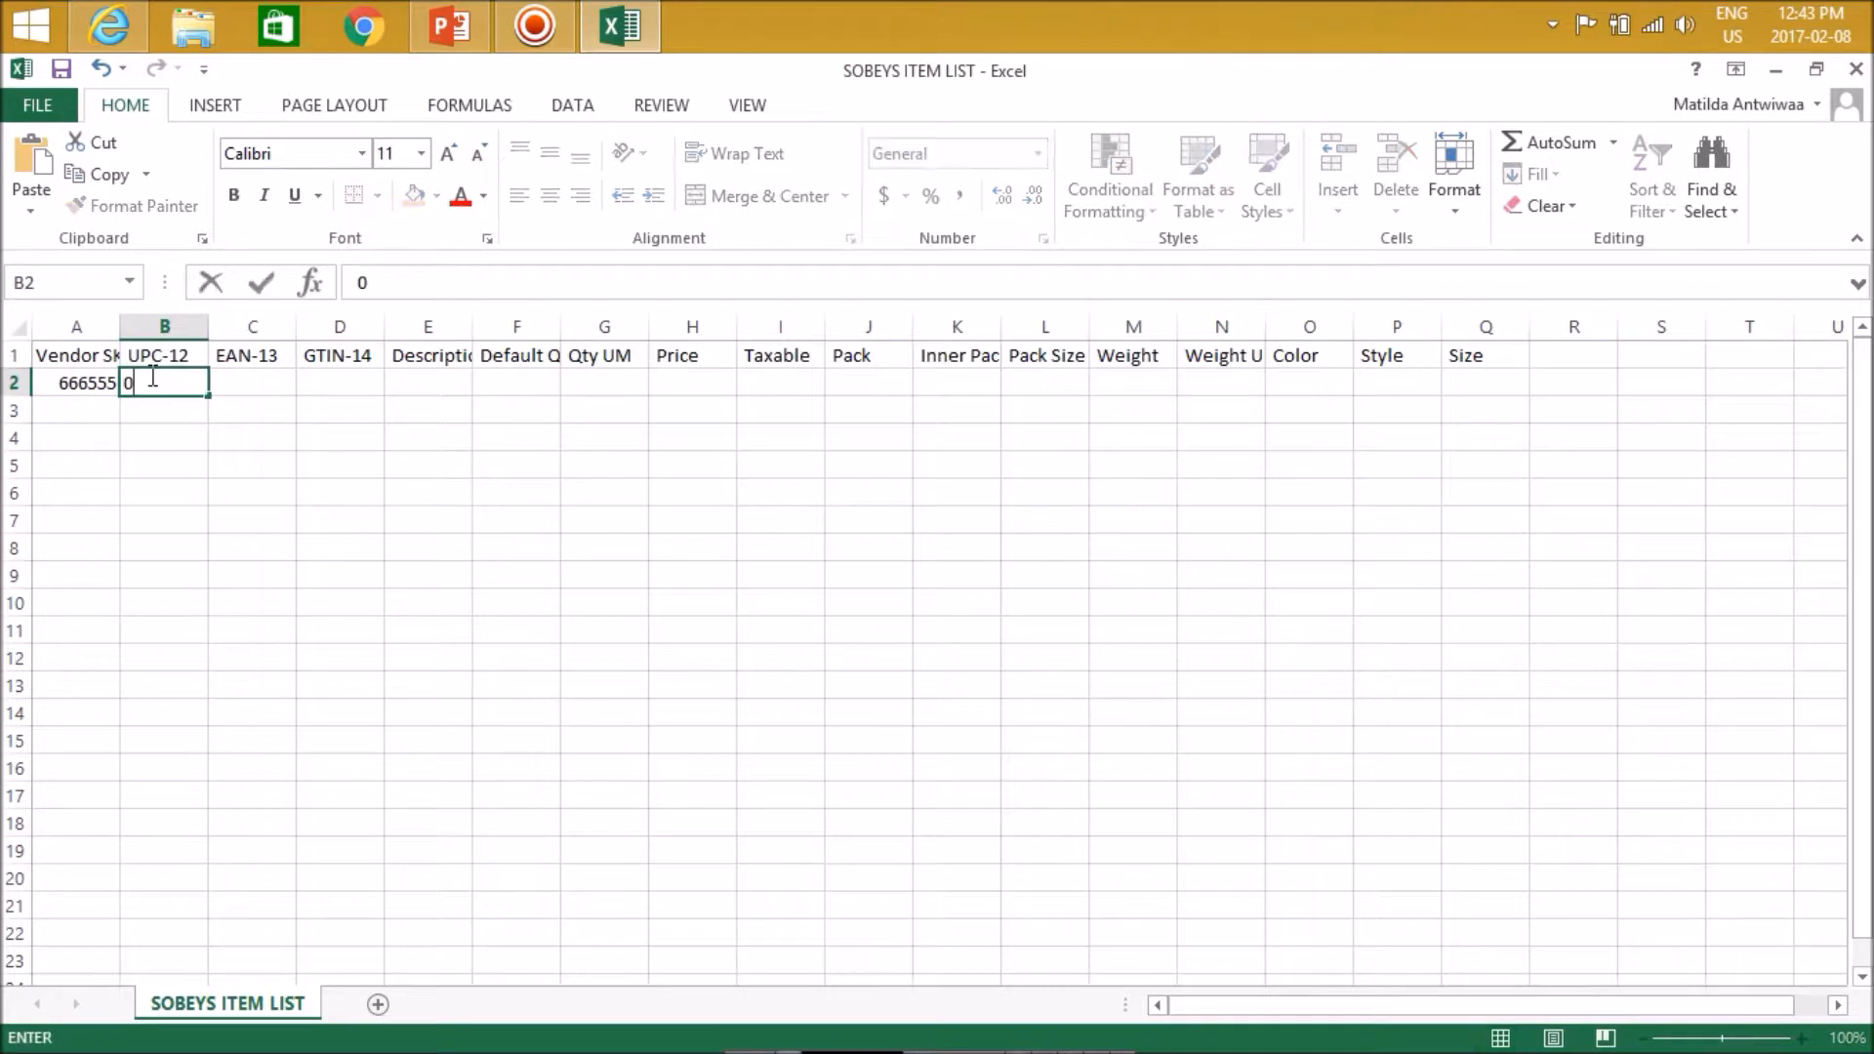
pyautogui.write('98765432111')
pyautogui.press('Tab')
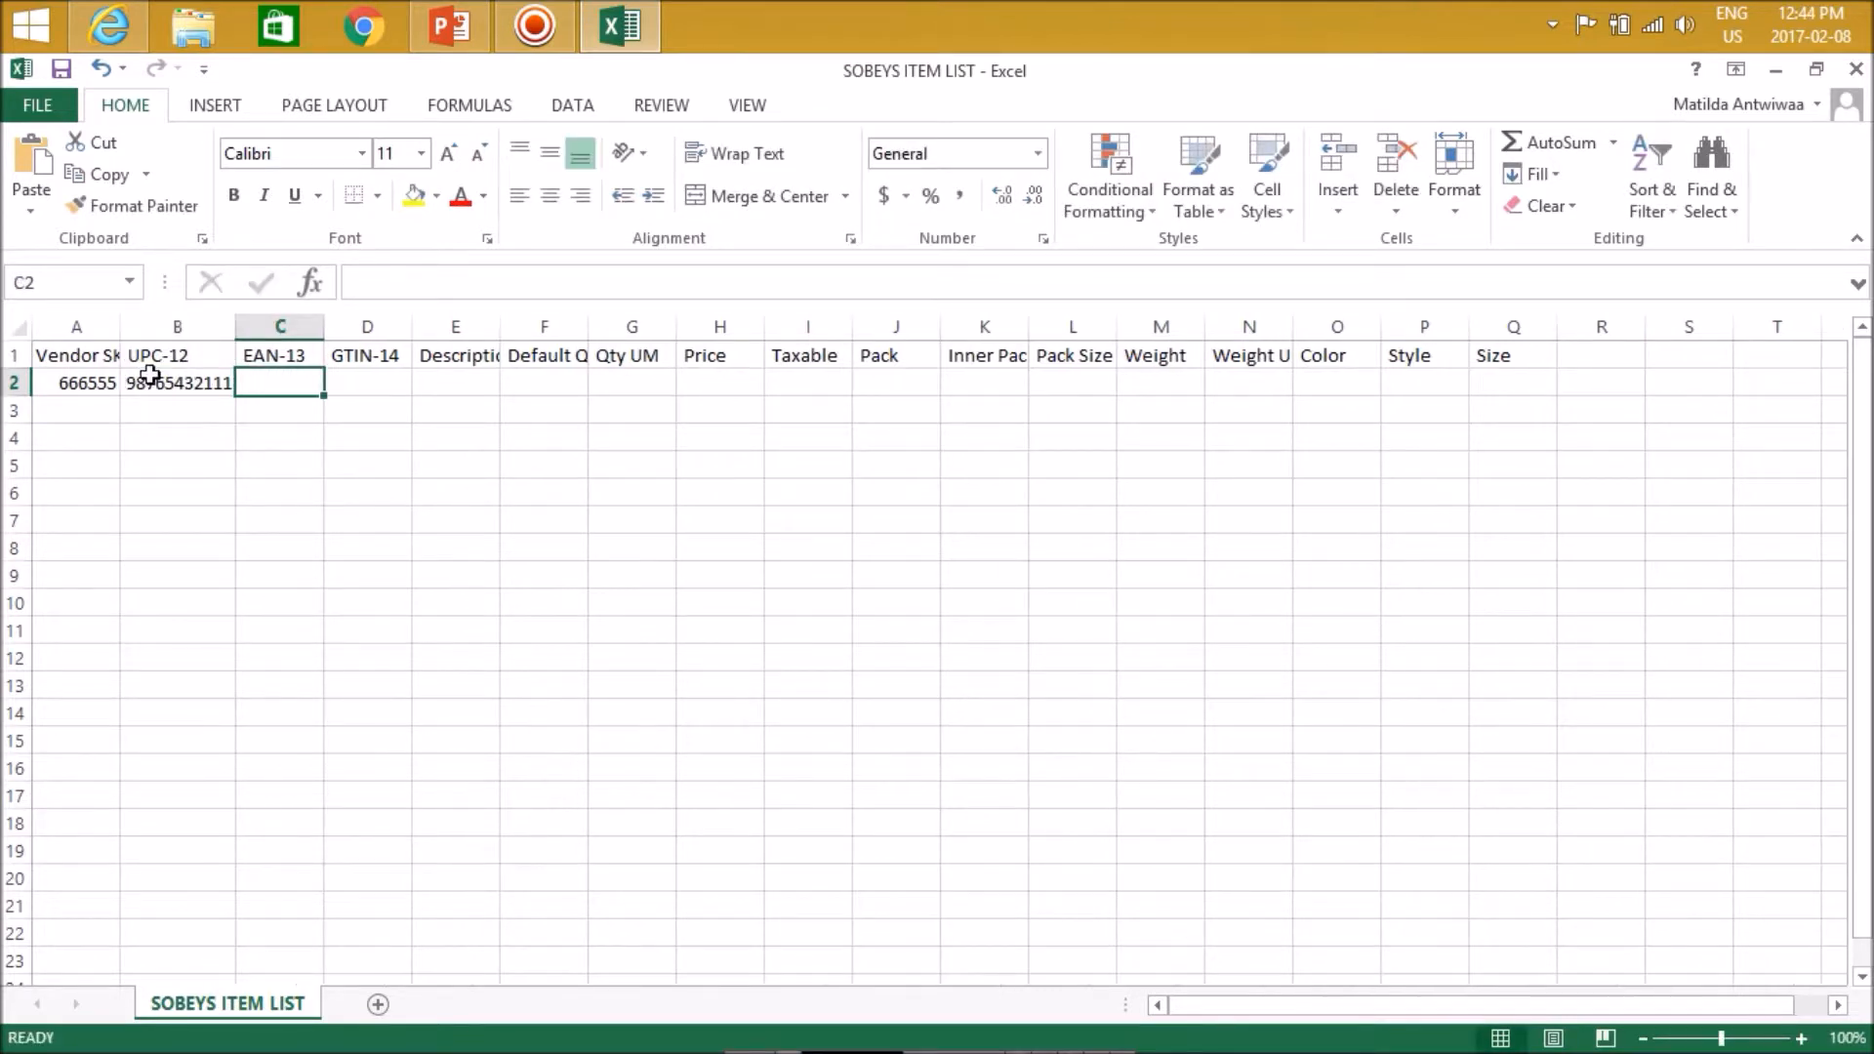
# Step: Leave EAN-13 and GTIN-14 blank, and enter the description ITEM SOBEYS and default quantity 1 in row 2
pyautogui.press('Tab')
pyautogui.press('Tab')
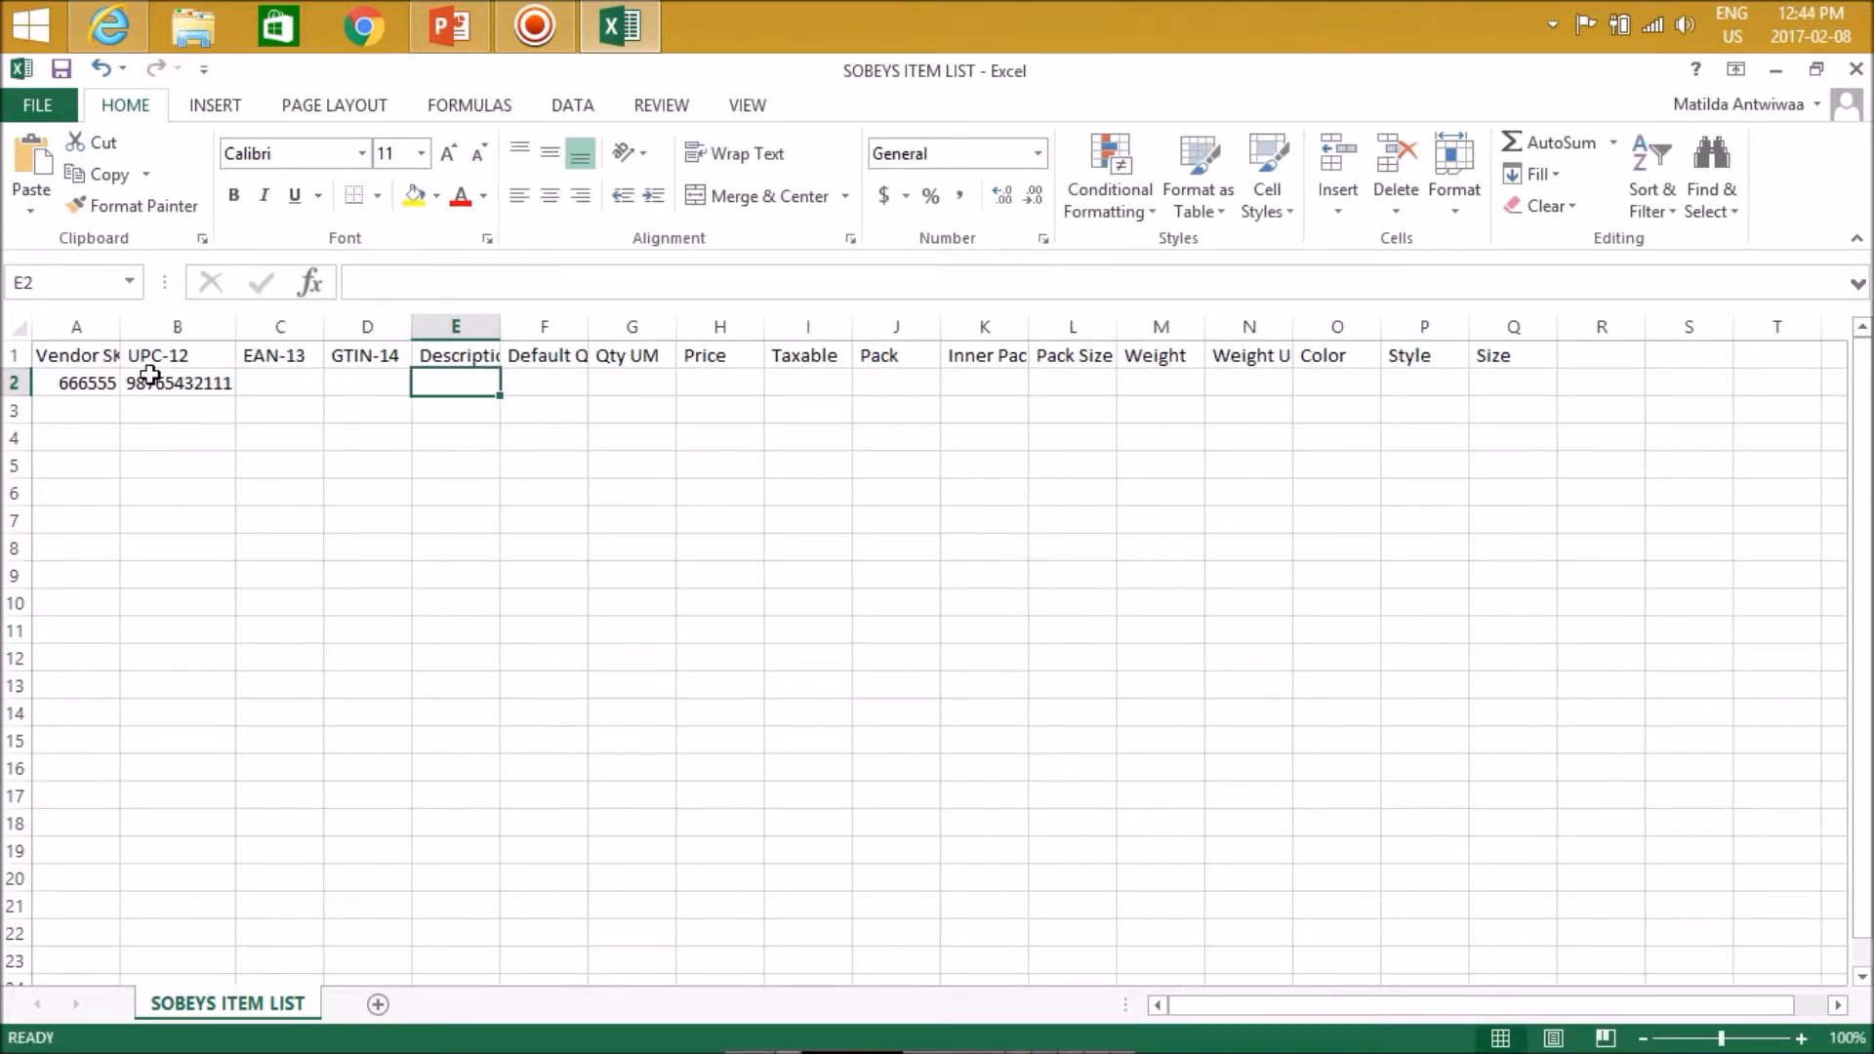
pyautogui.write('ITEM SOBEYS')
pyautogui.press('Tab')
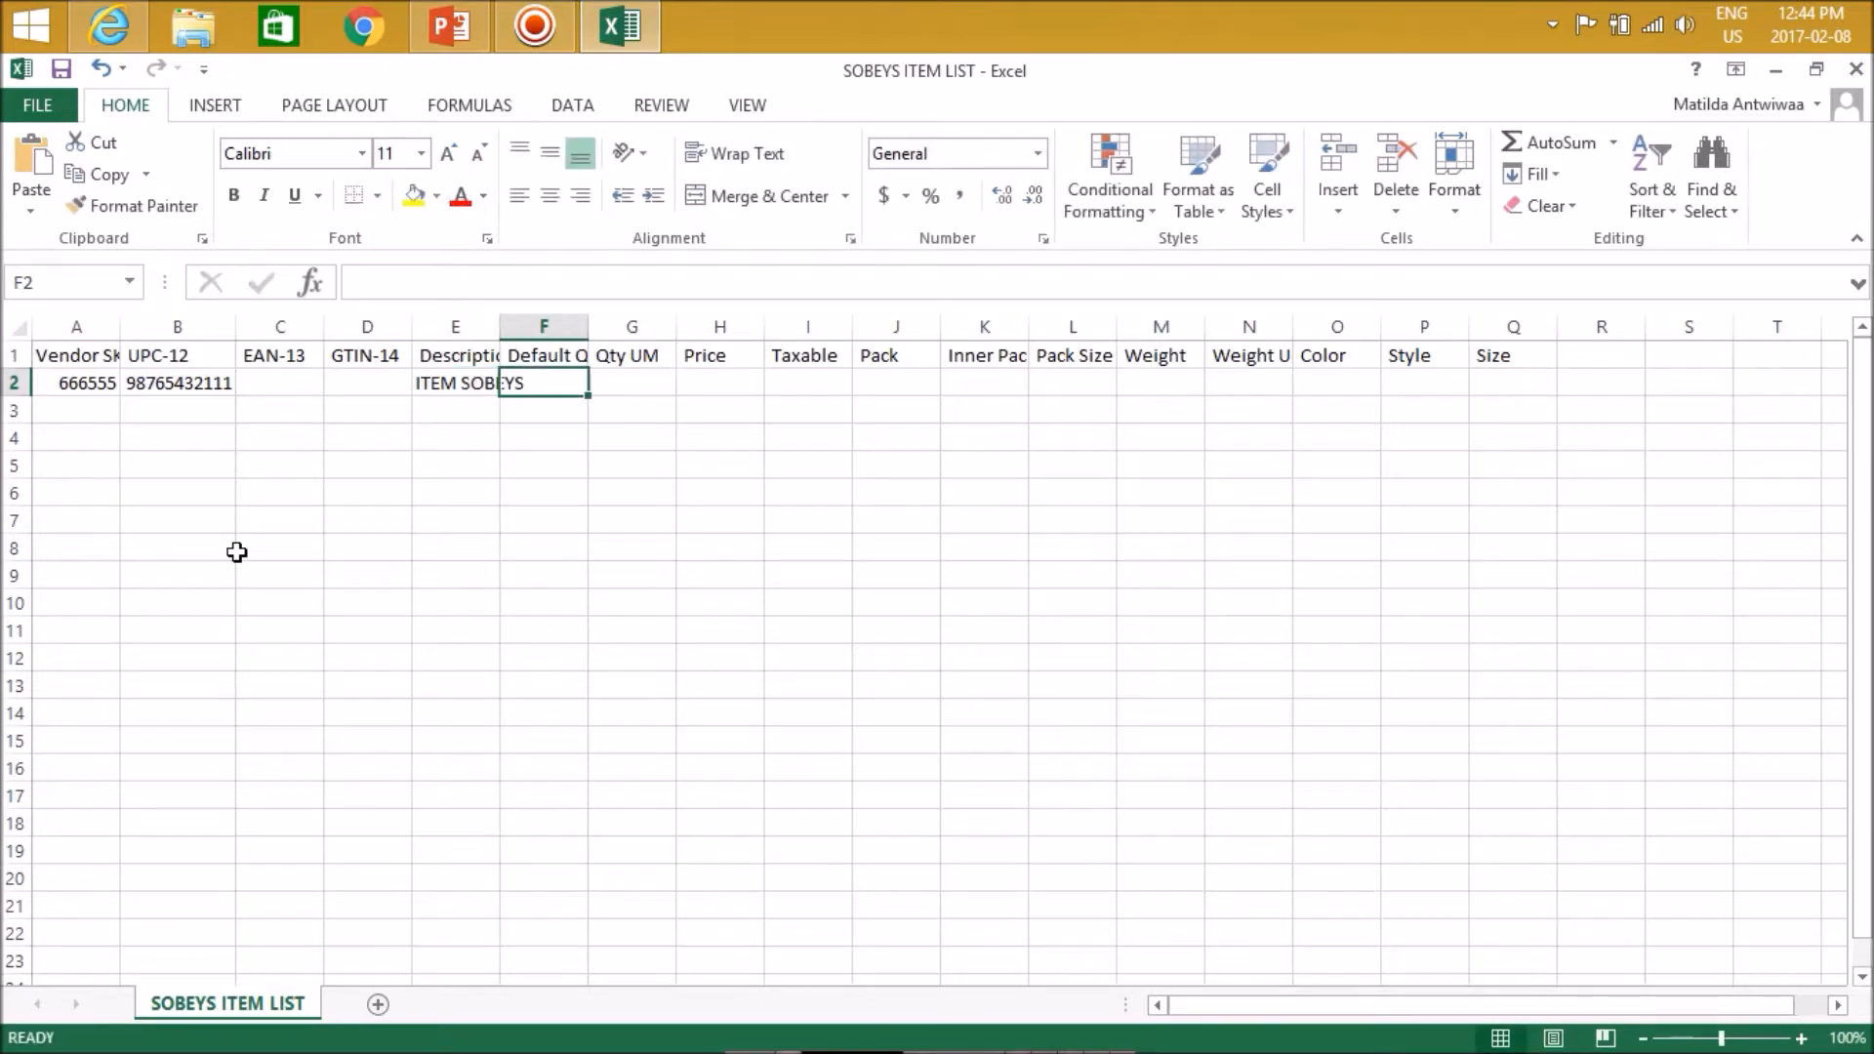
pyautogui.write('1')
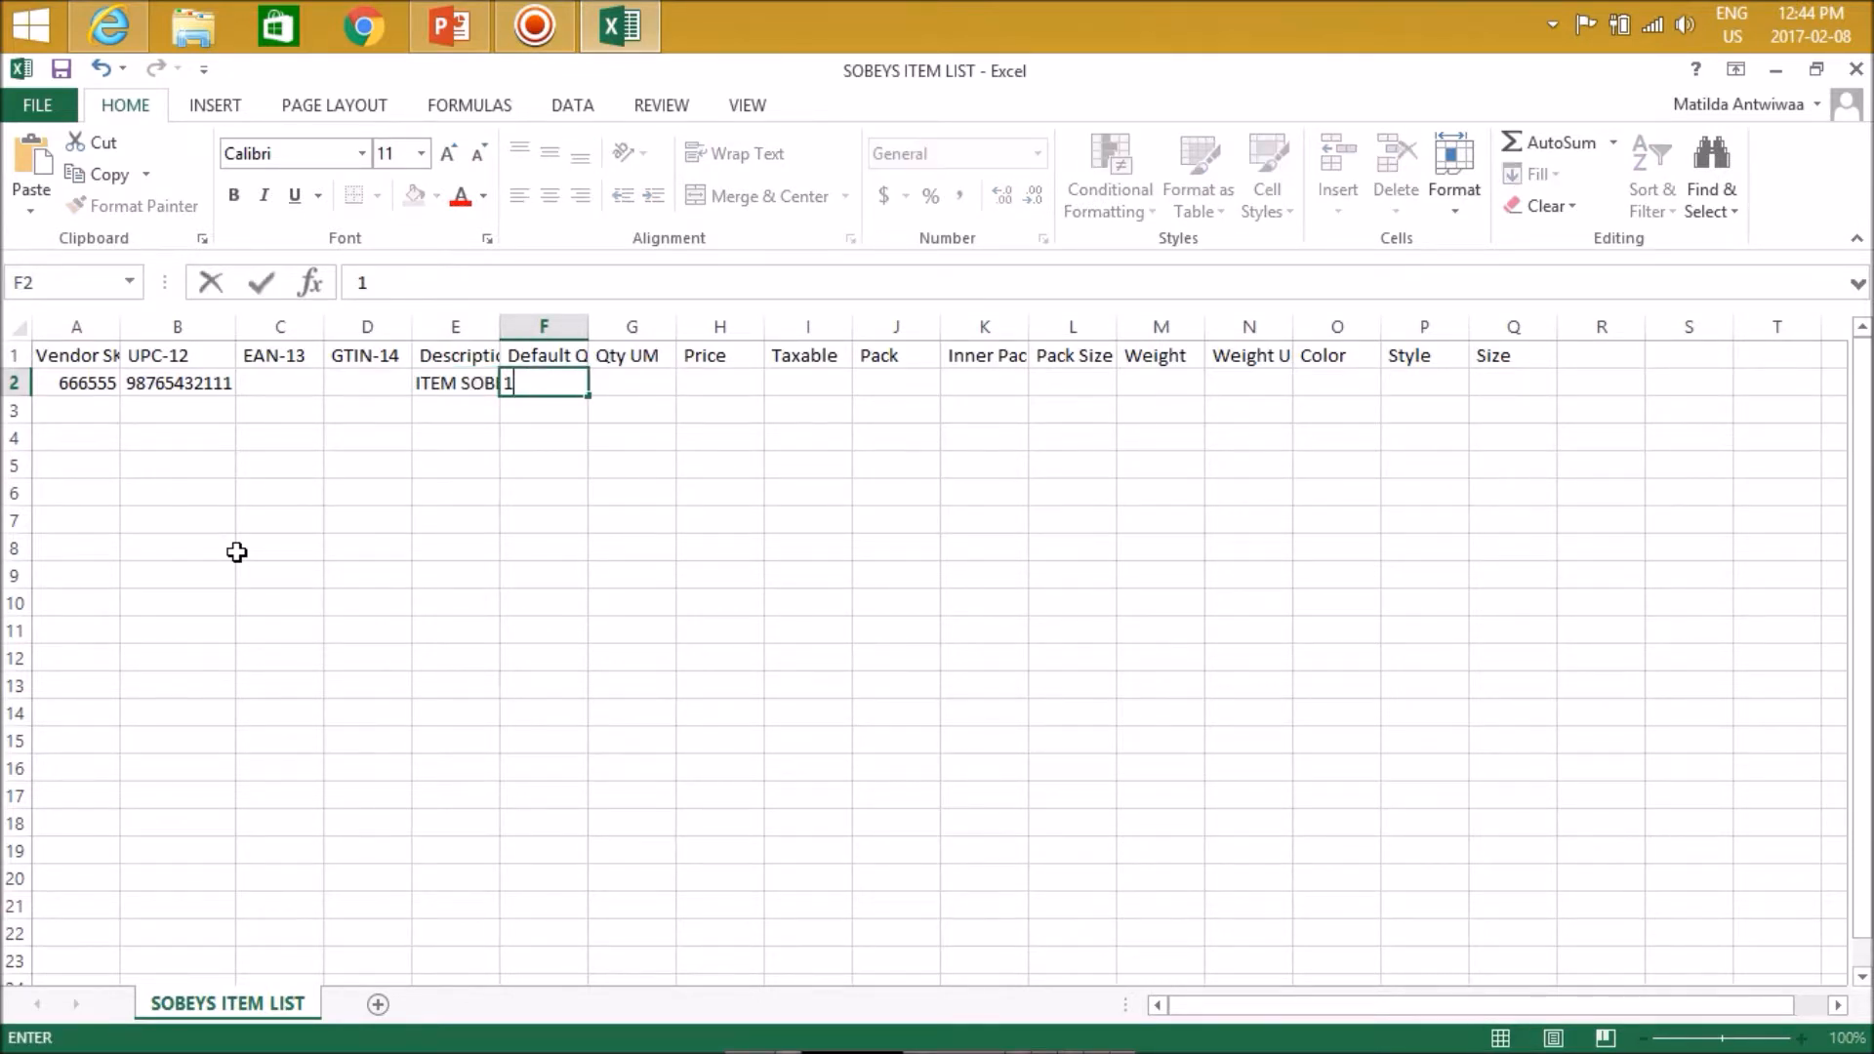
pyautogui.press('Tab')
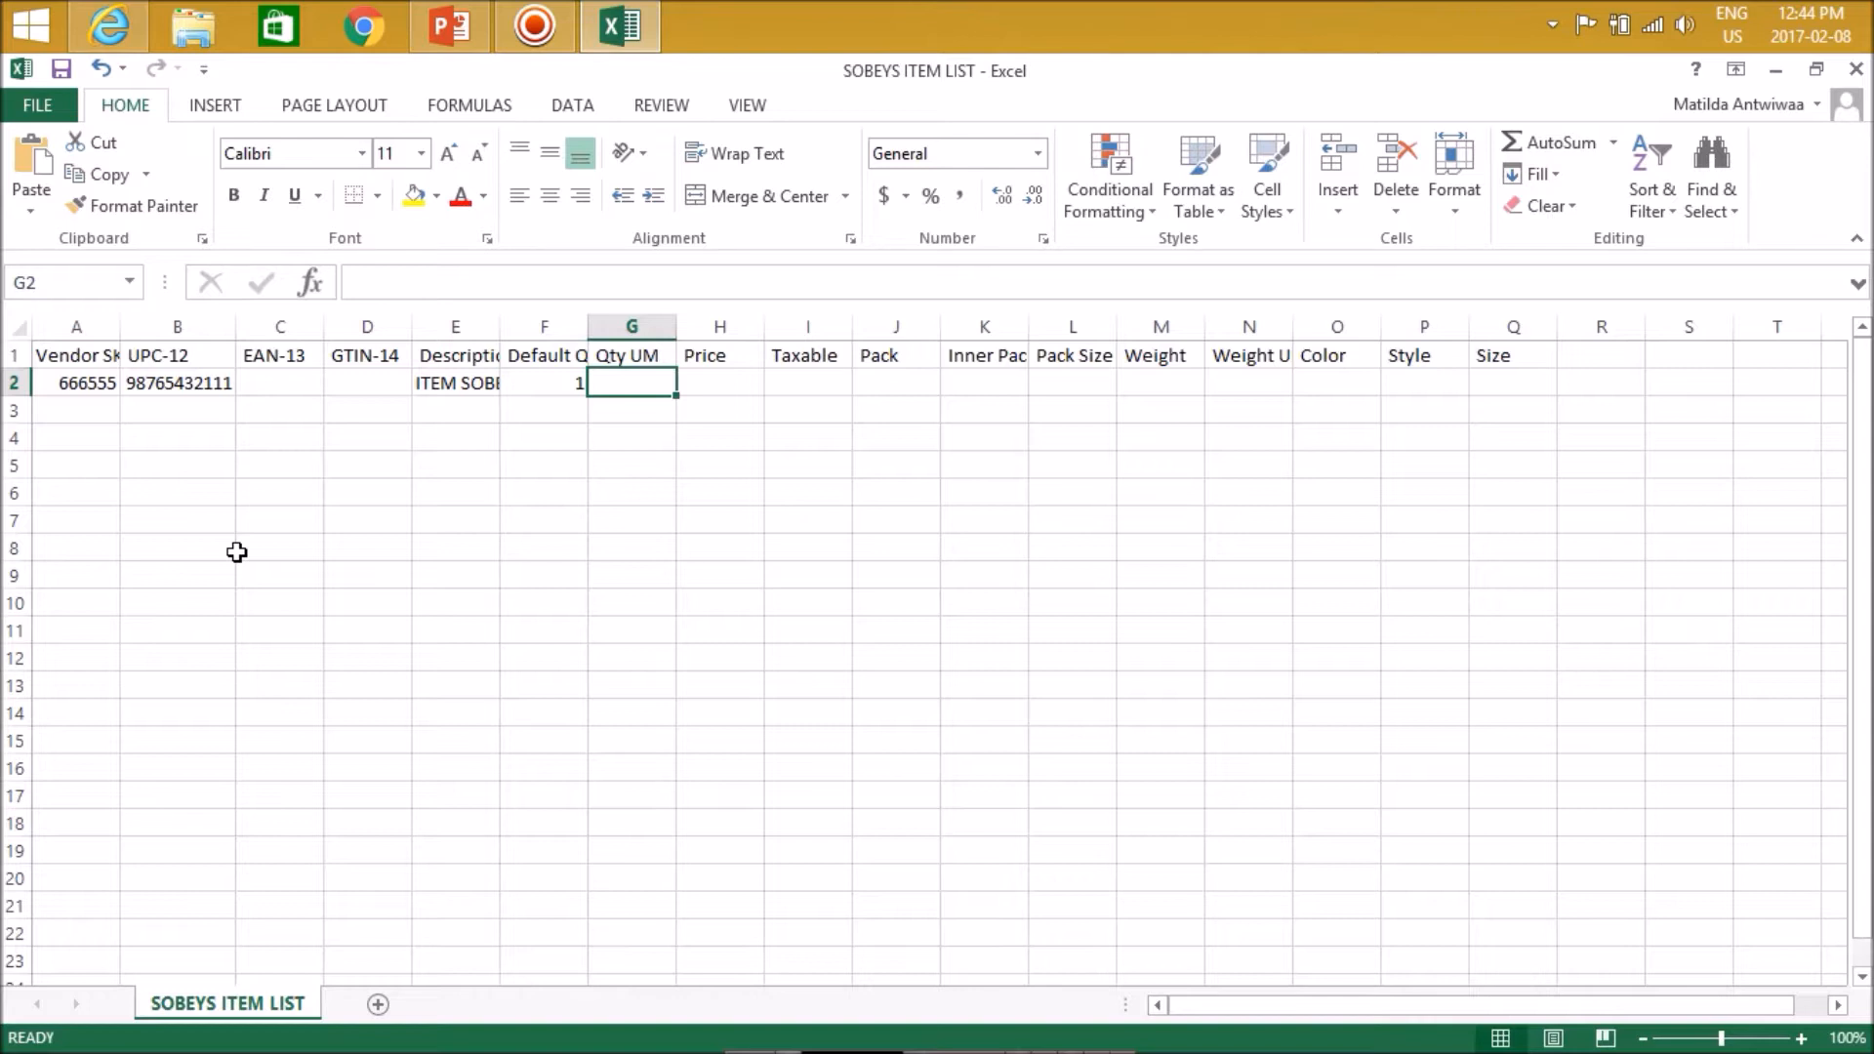
# Step: Fill in row 2 with quantity unit CA, price 5, and taxable N
pyautogui.write('CA')
pyautogui.press('Tab')
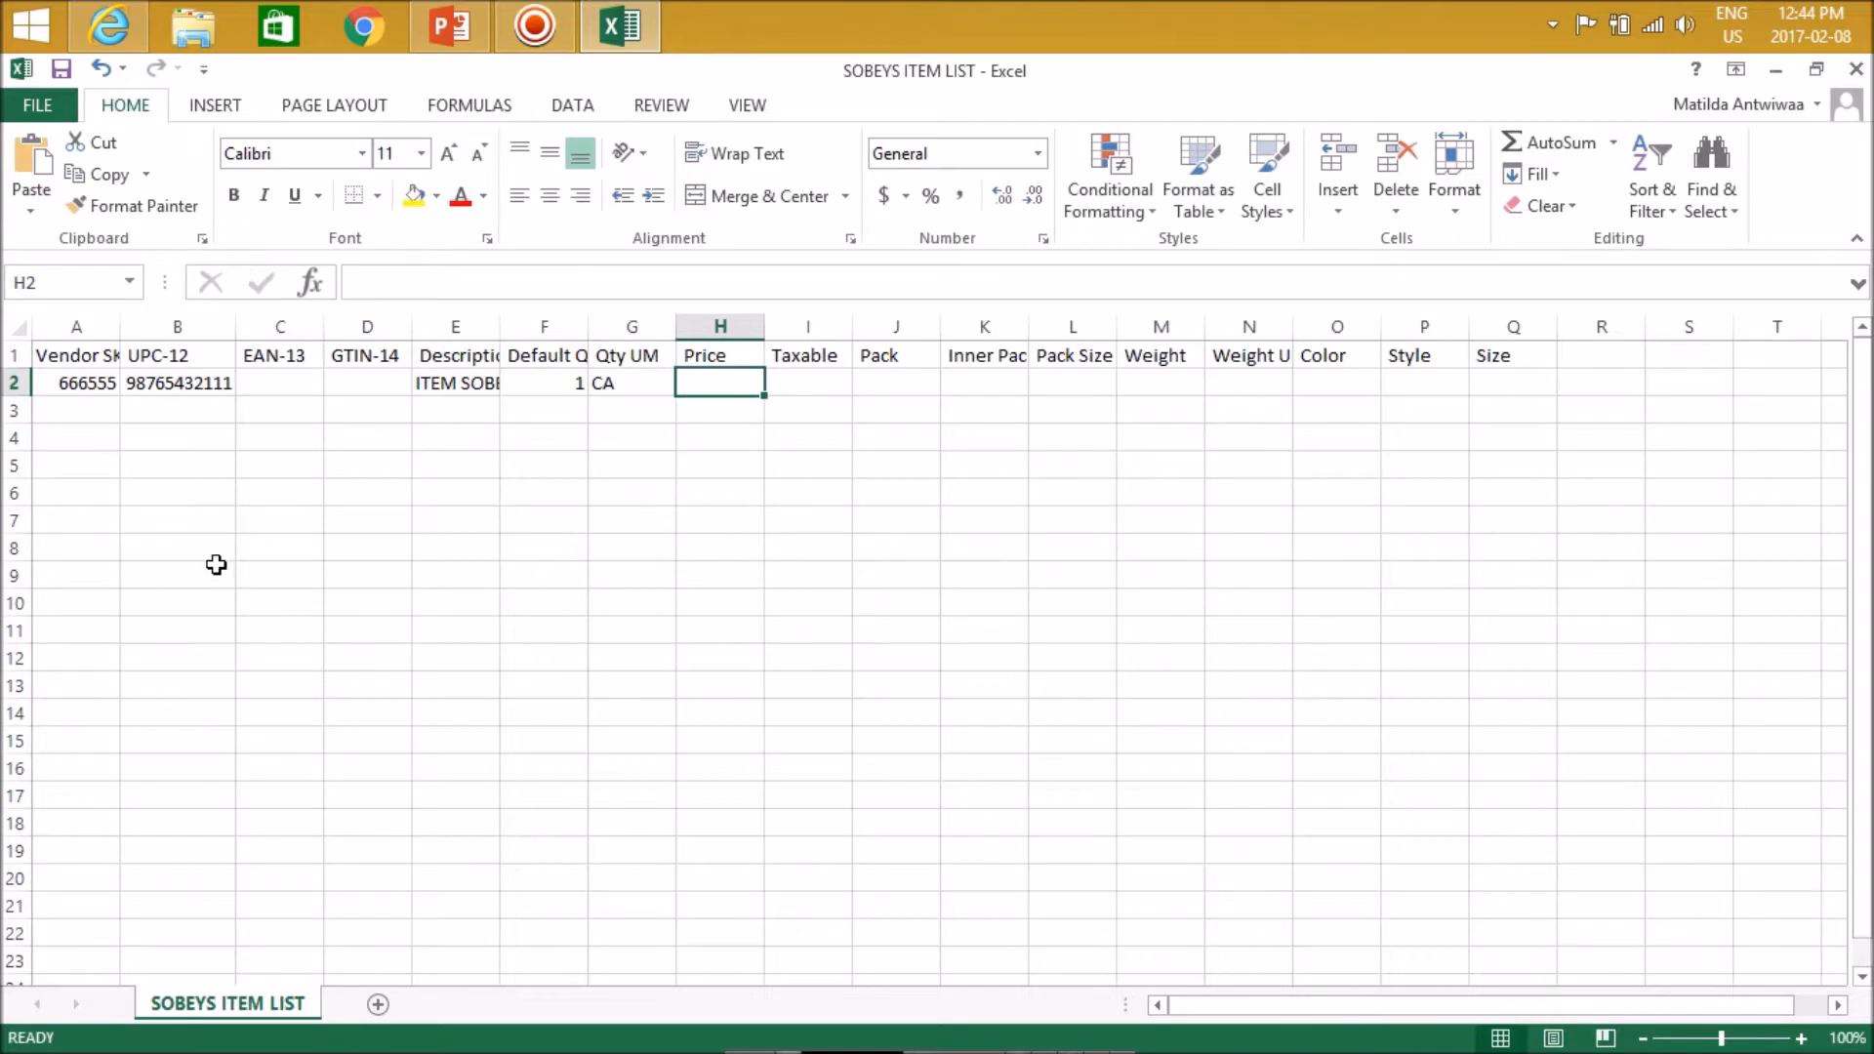
pyautogui.write('5')
pyautogui.press('Tab')
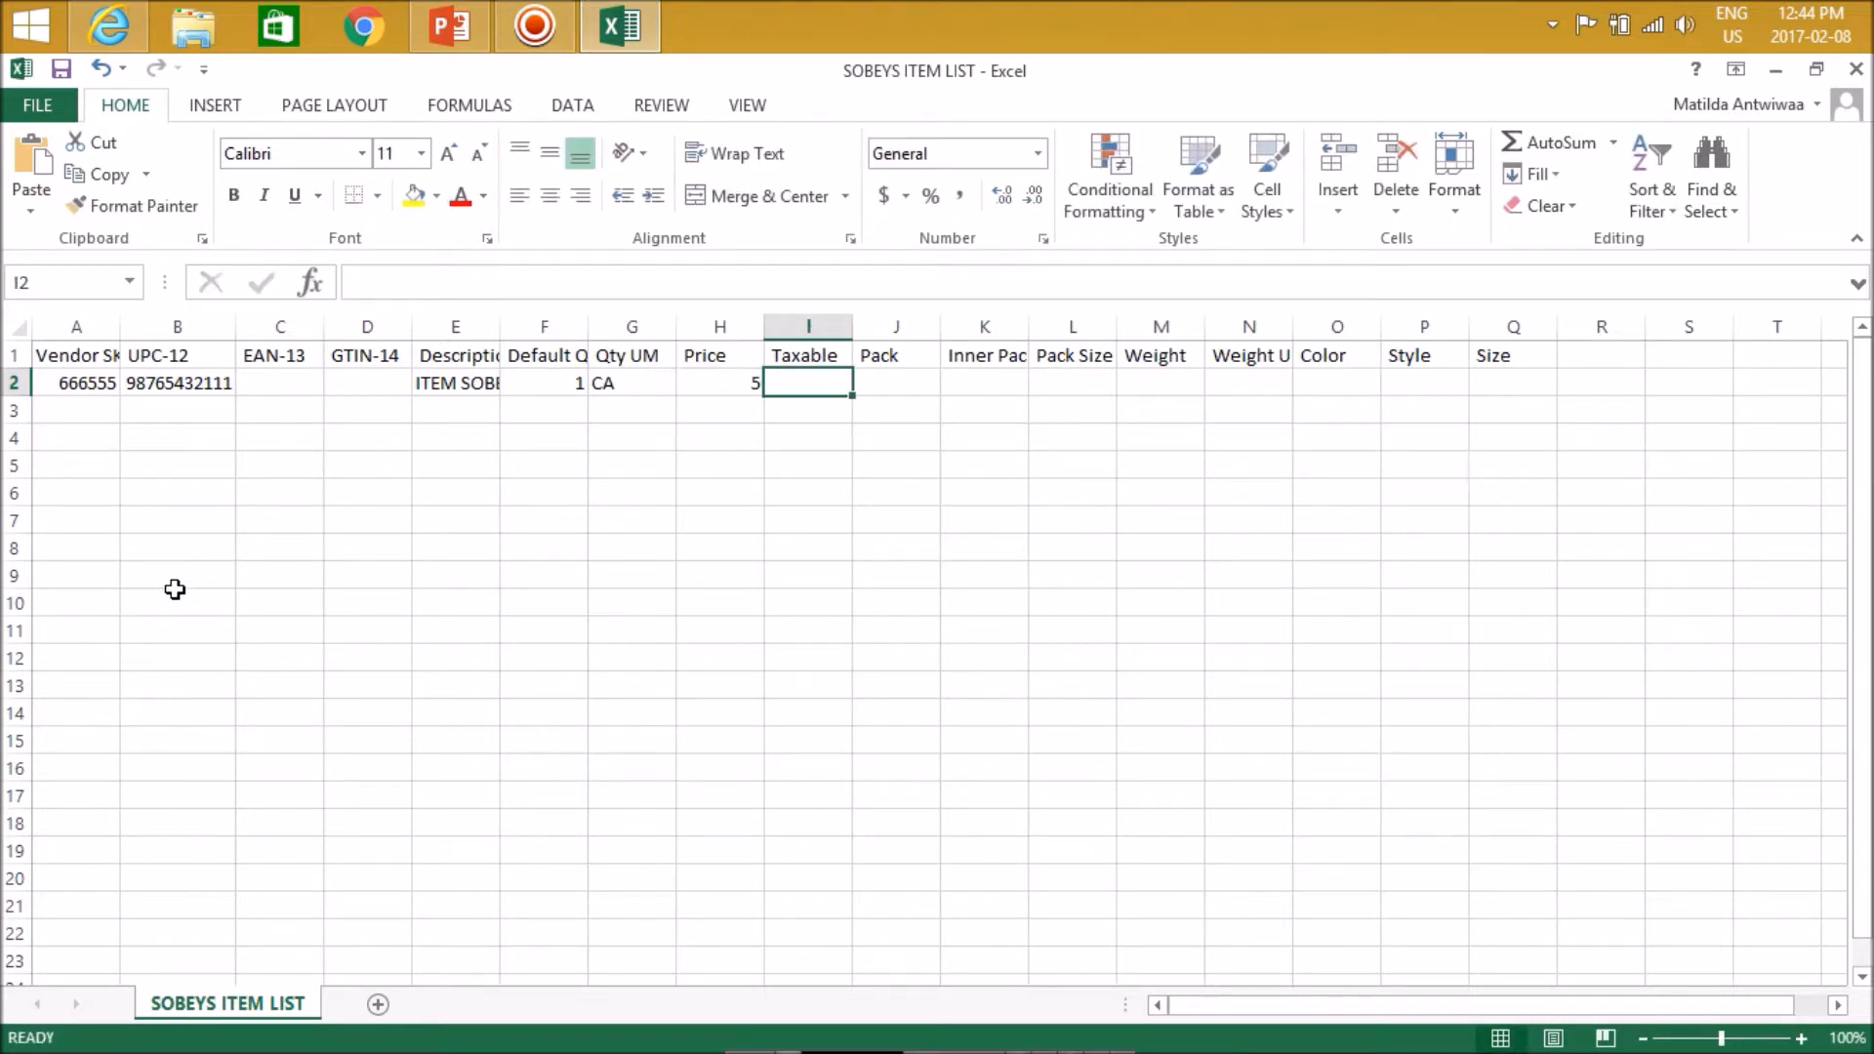
pyautogui.write('N')
# Step: Format the entire sheet as Number and remove the two decimal places
pyautogui.click(13, 328)
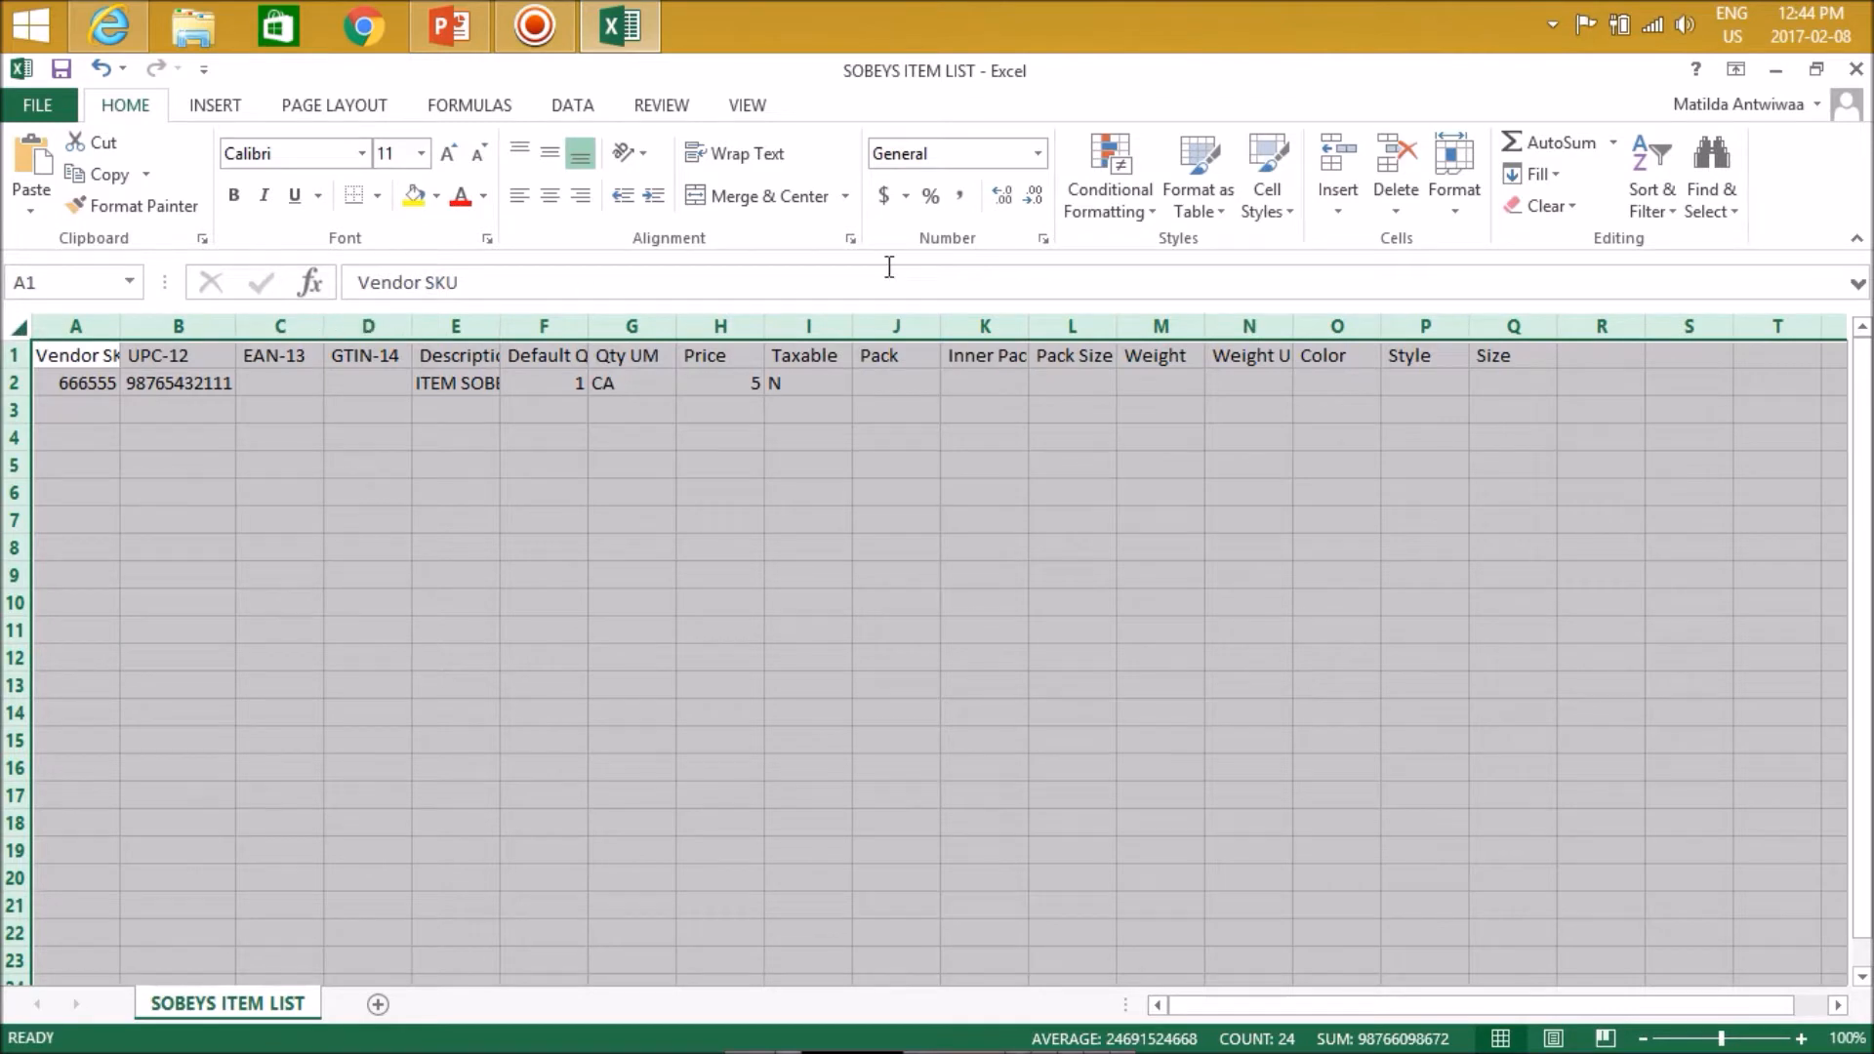
pyautogui.click(1041, 154)
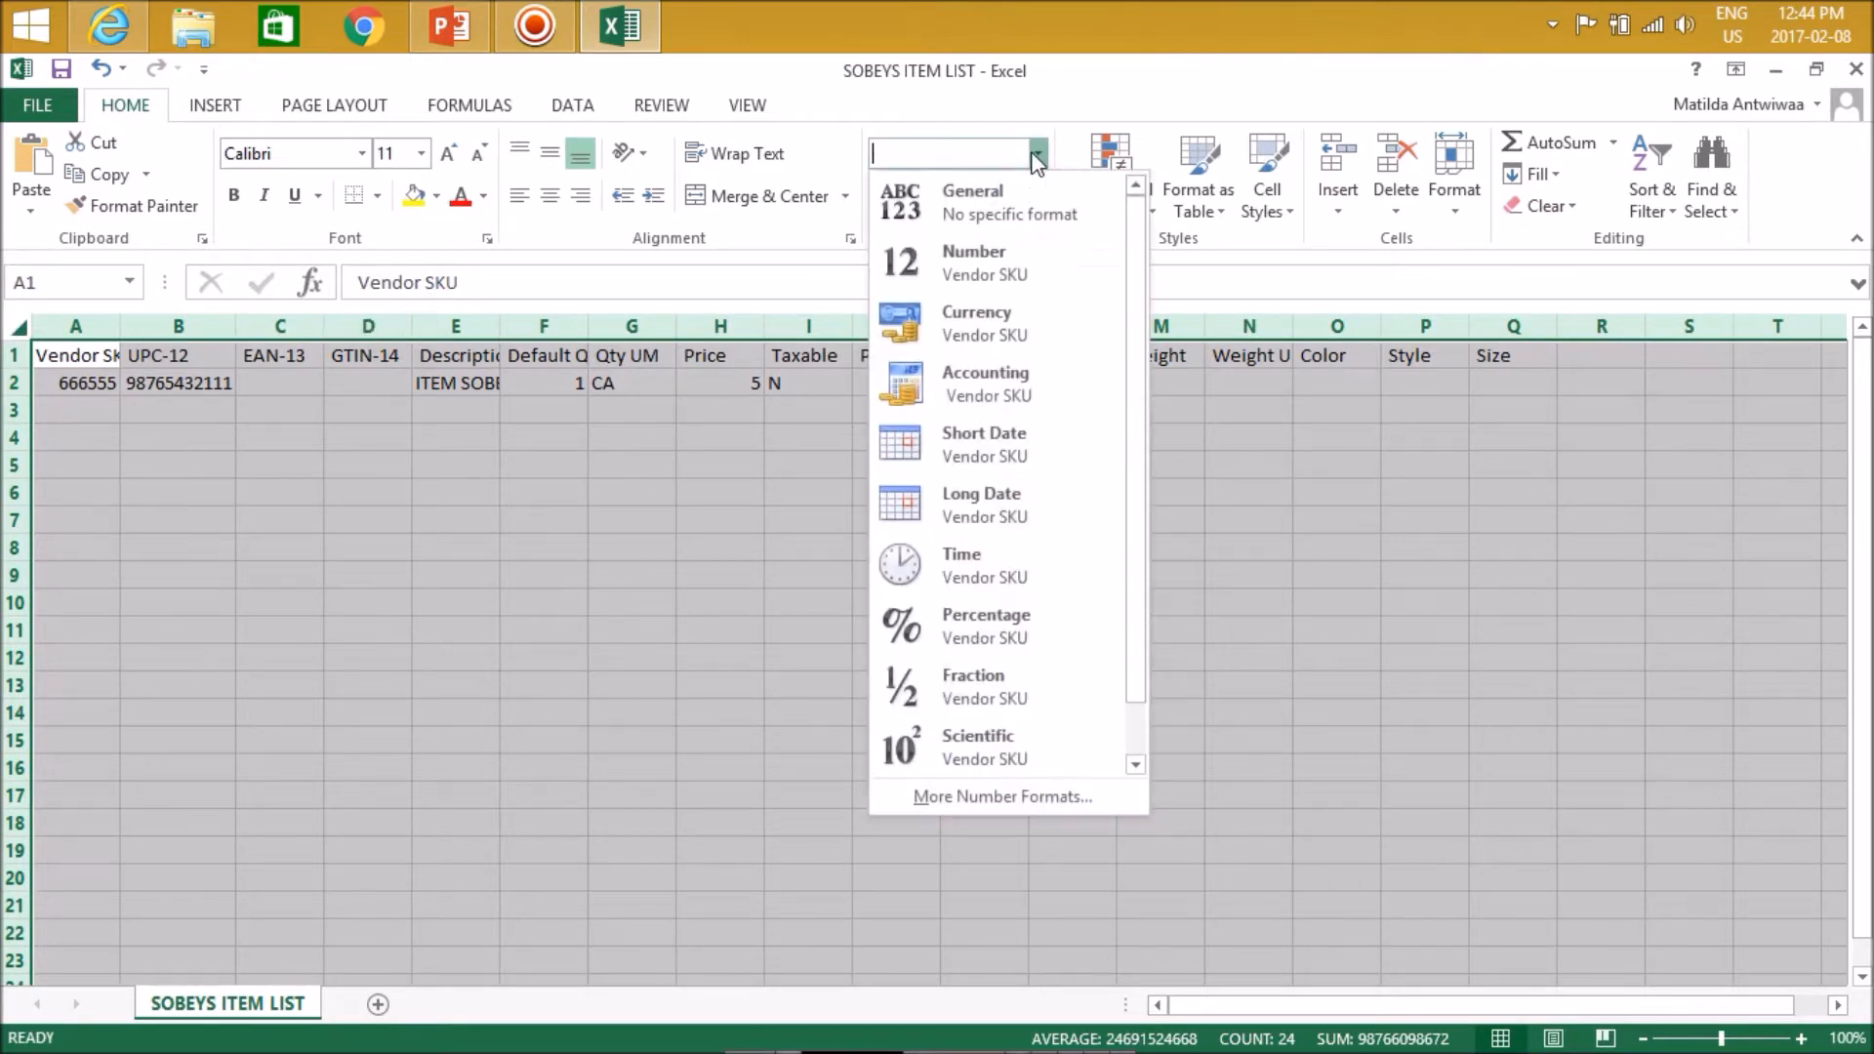
pyautogui.click(946, 252)
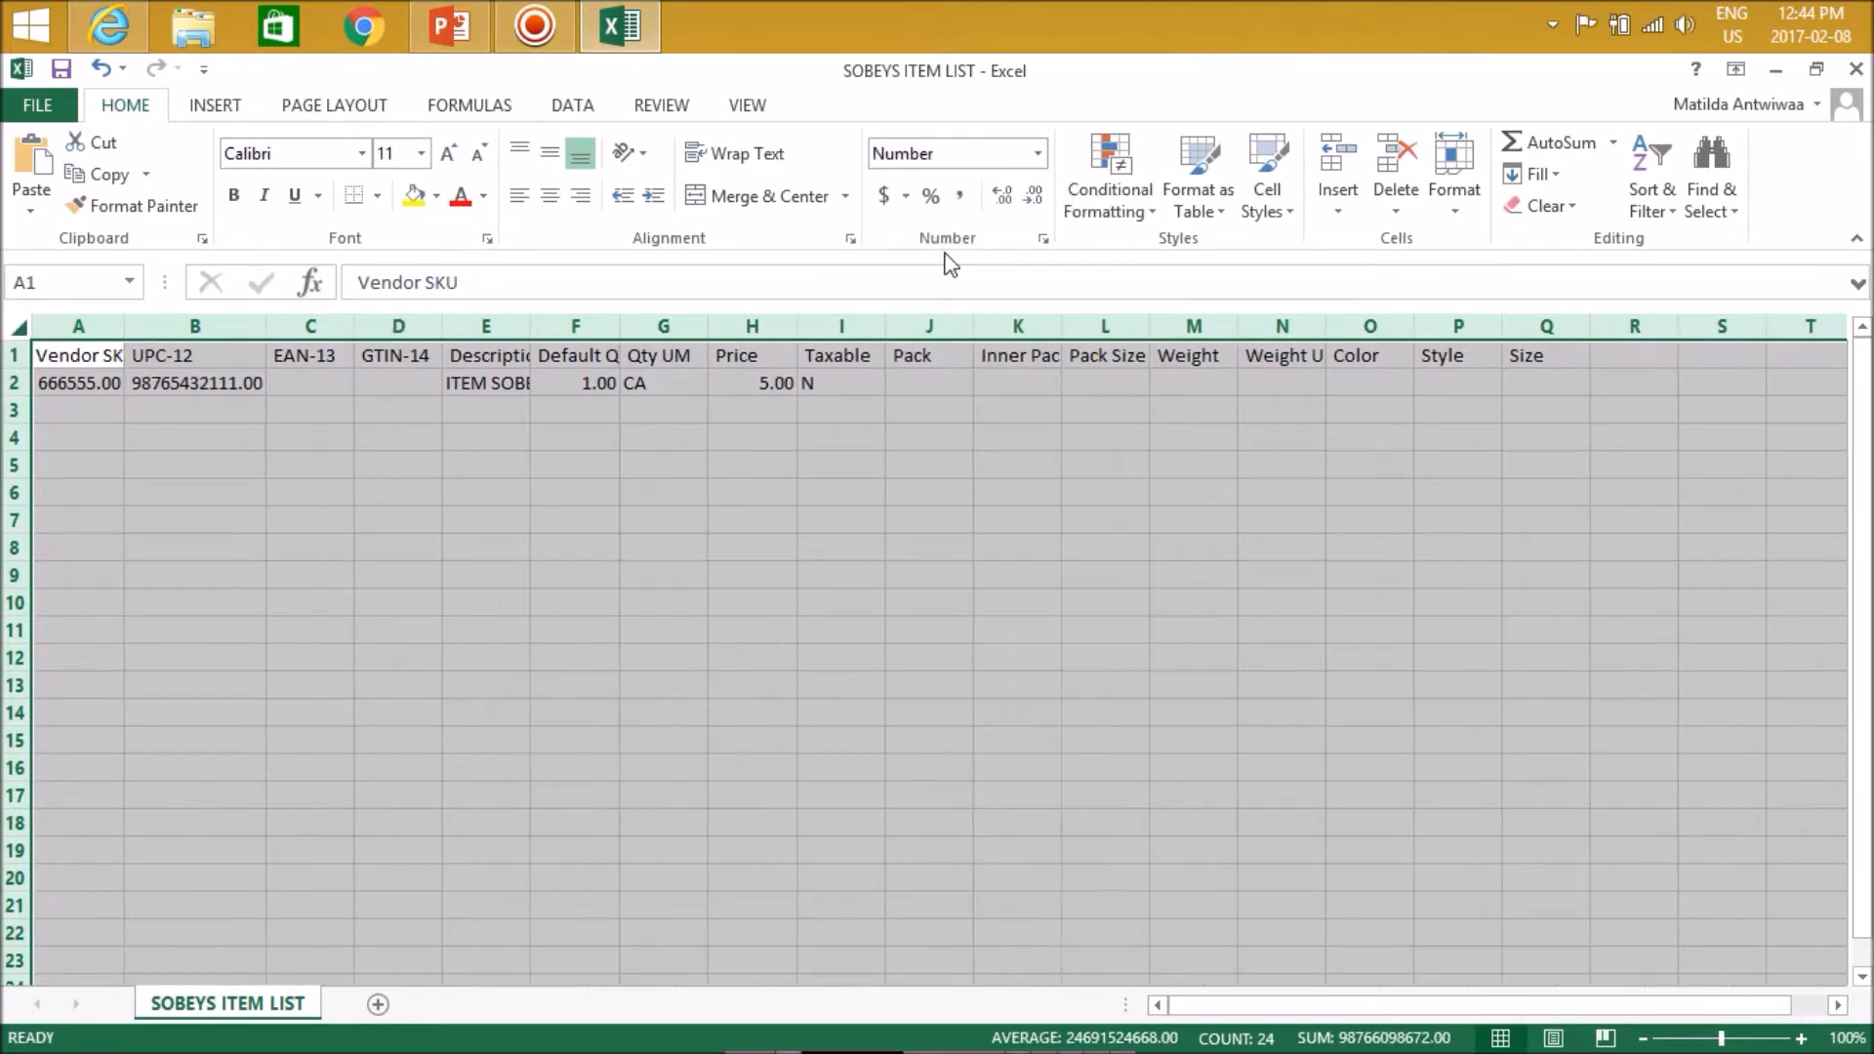
pyautogui.click(1036, 200)
pyautogui.click(1037, 201)
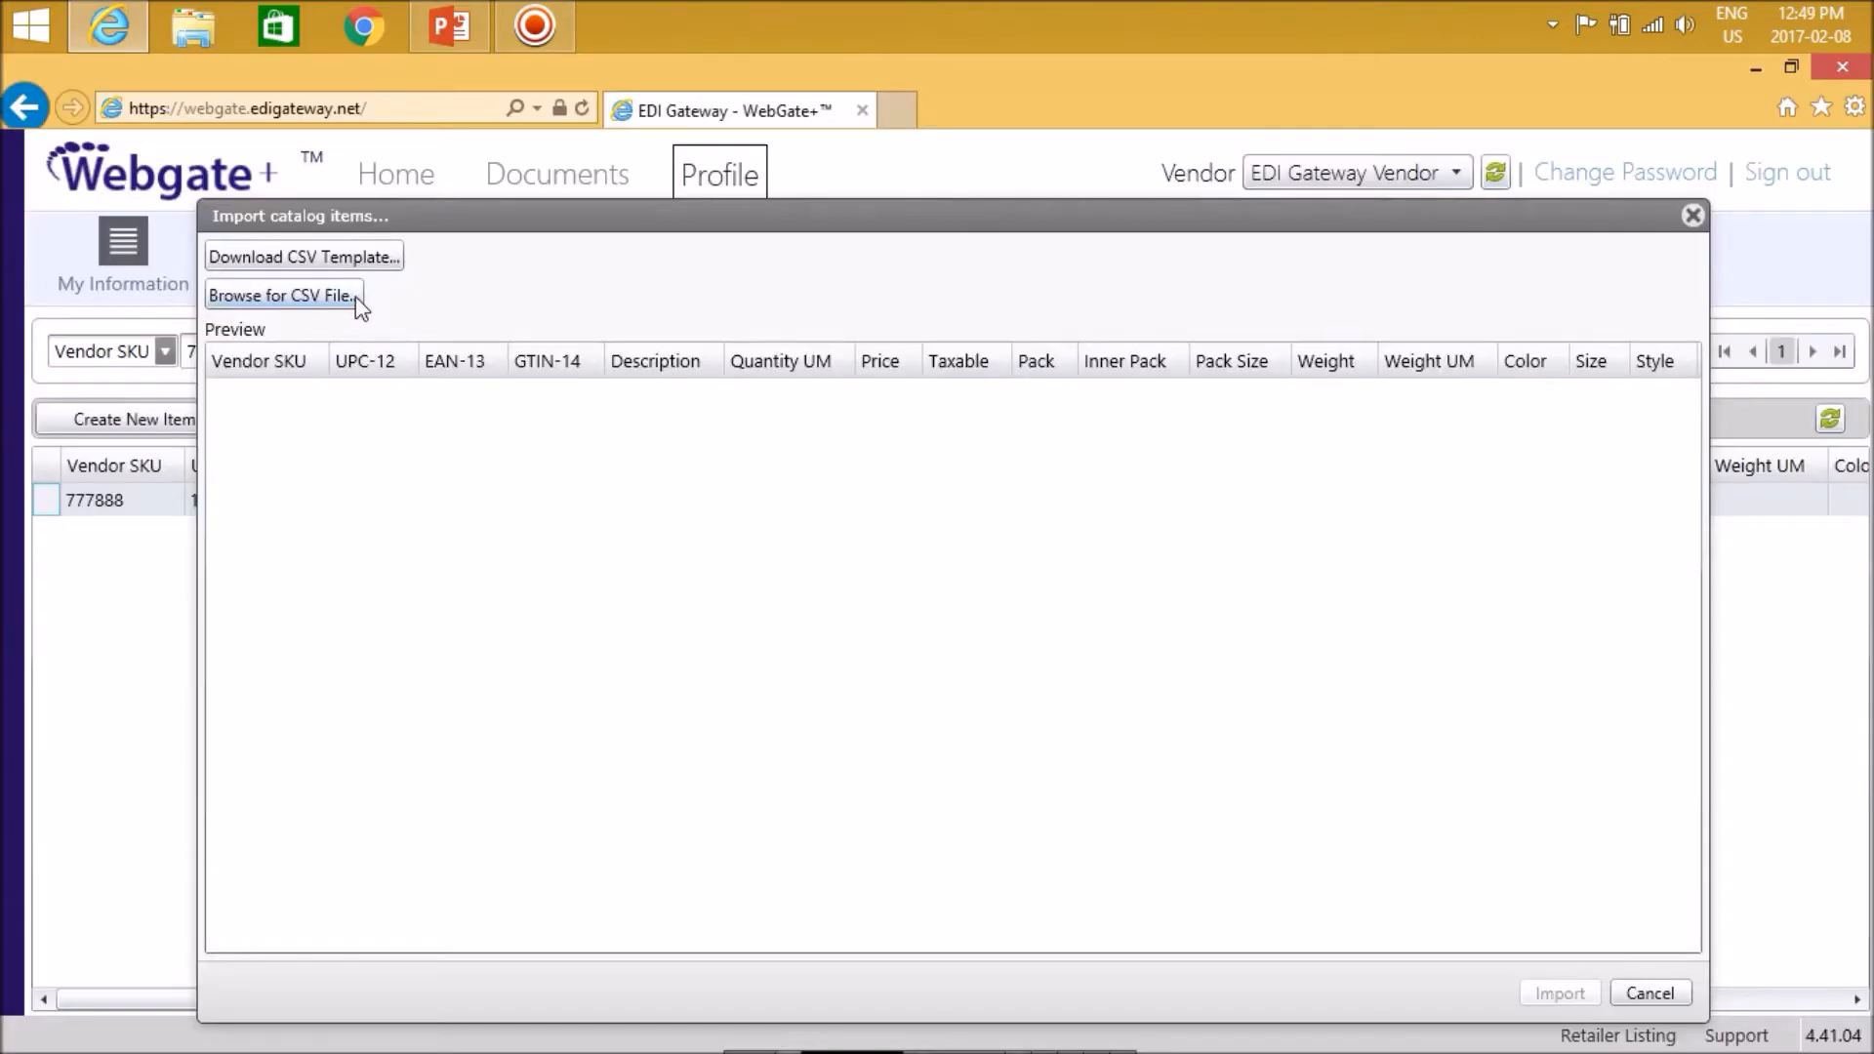
# Step: Load the SOBEYS ITEM LIST CSV file from the Desktop and import its items into the catalog
pyautogui.click(355, 297)
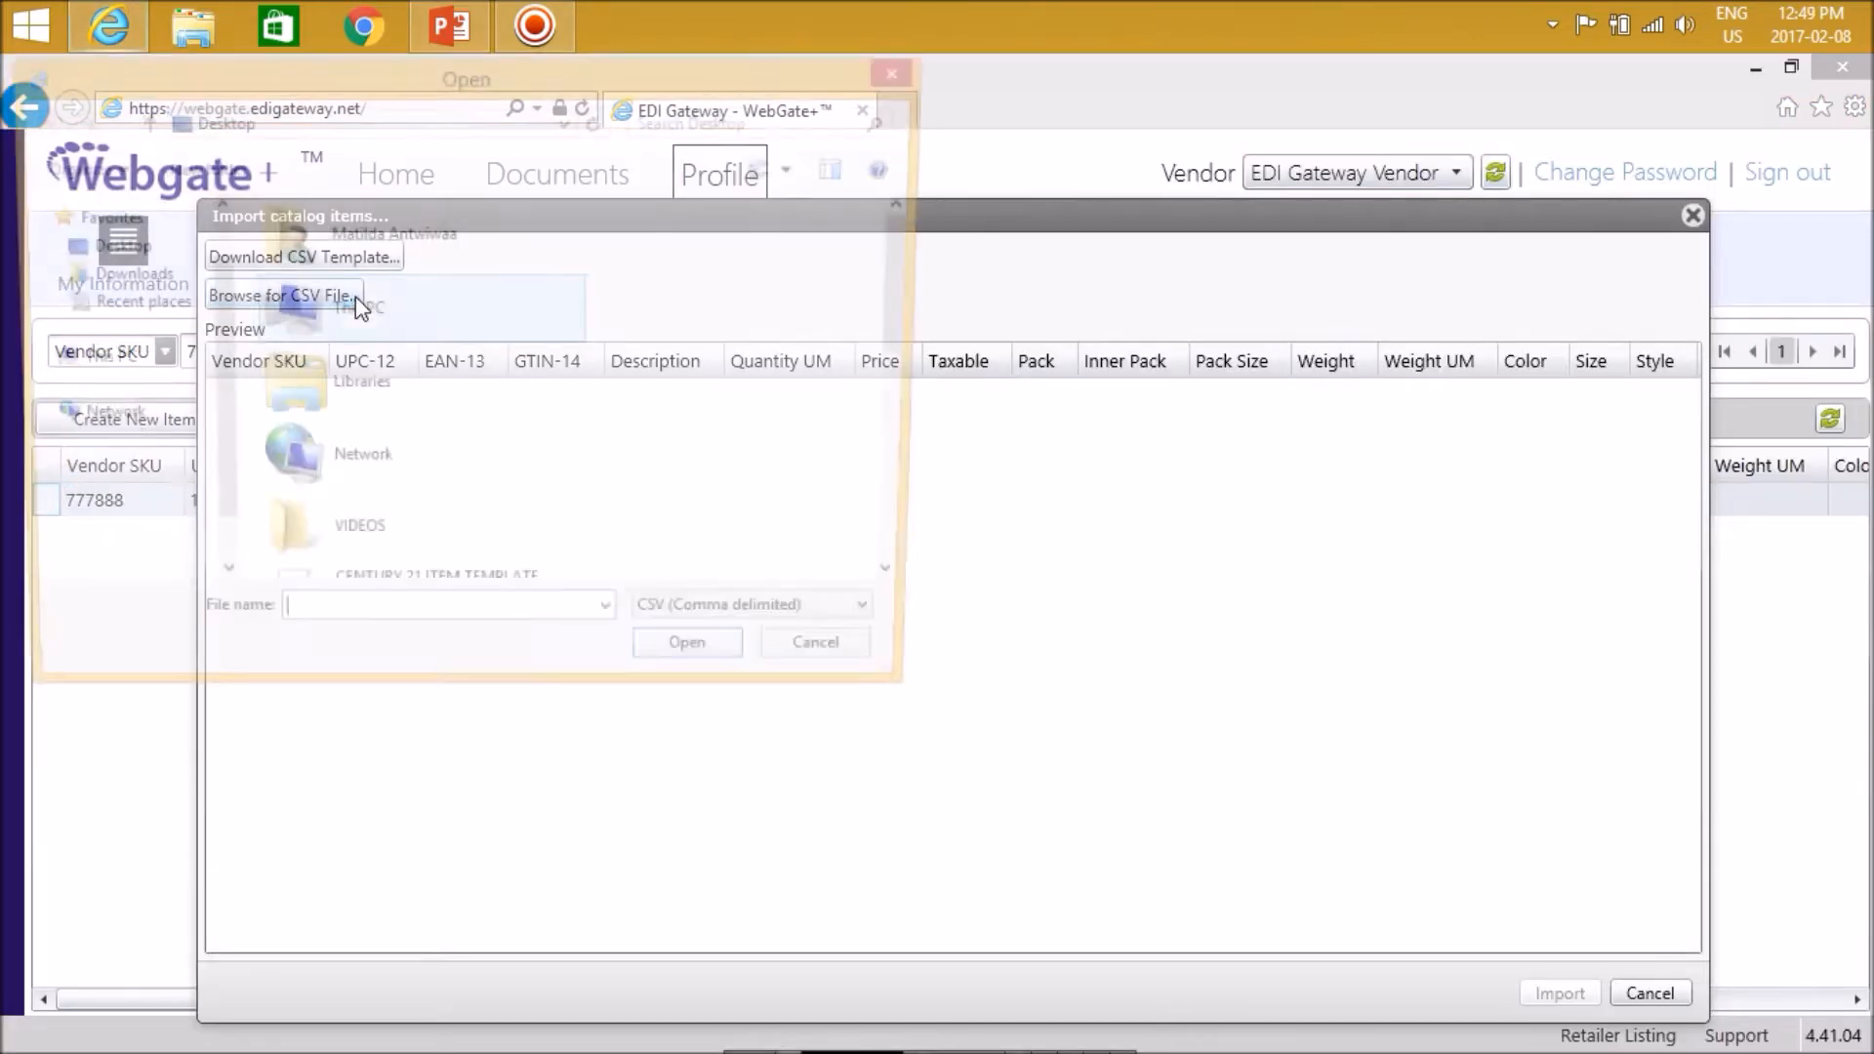
pyautogui.click(112, 392)
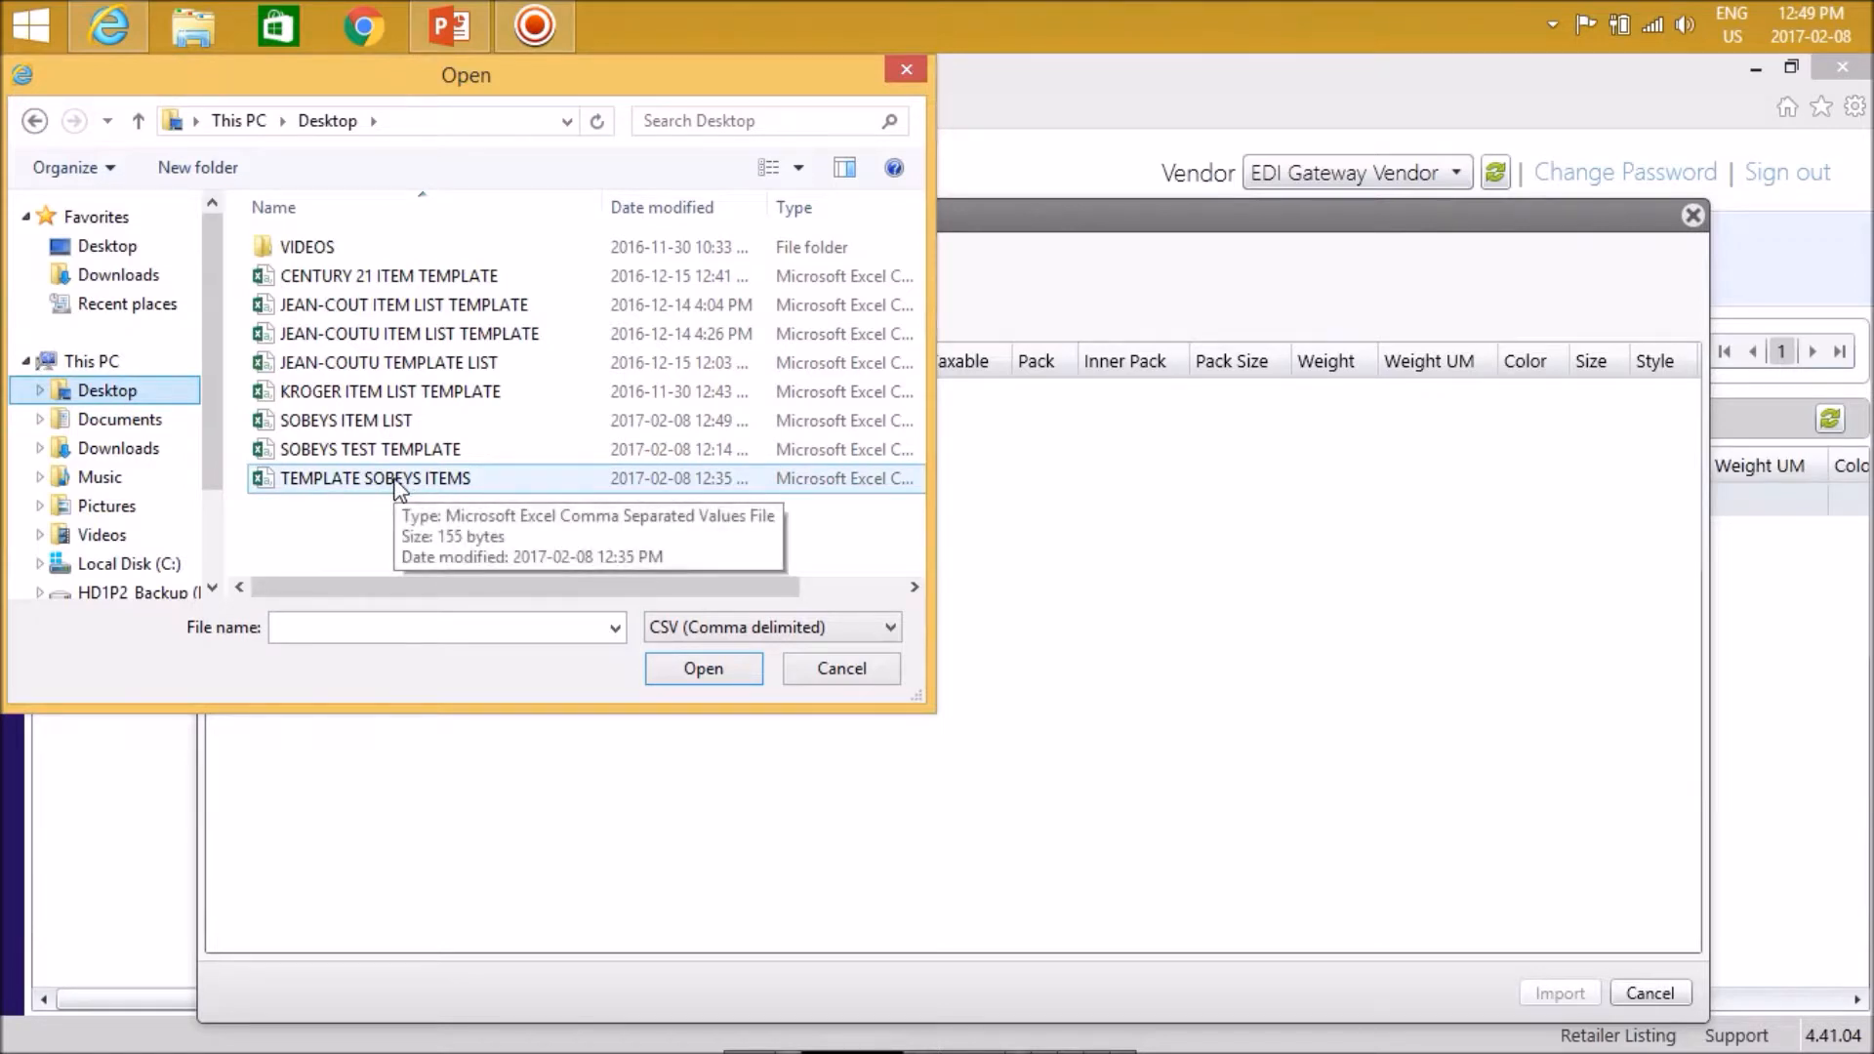
pyautogui.doubleClick(372, 424)
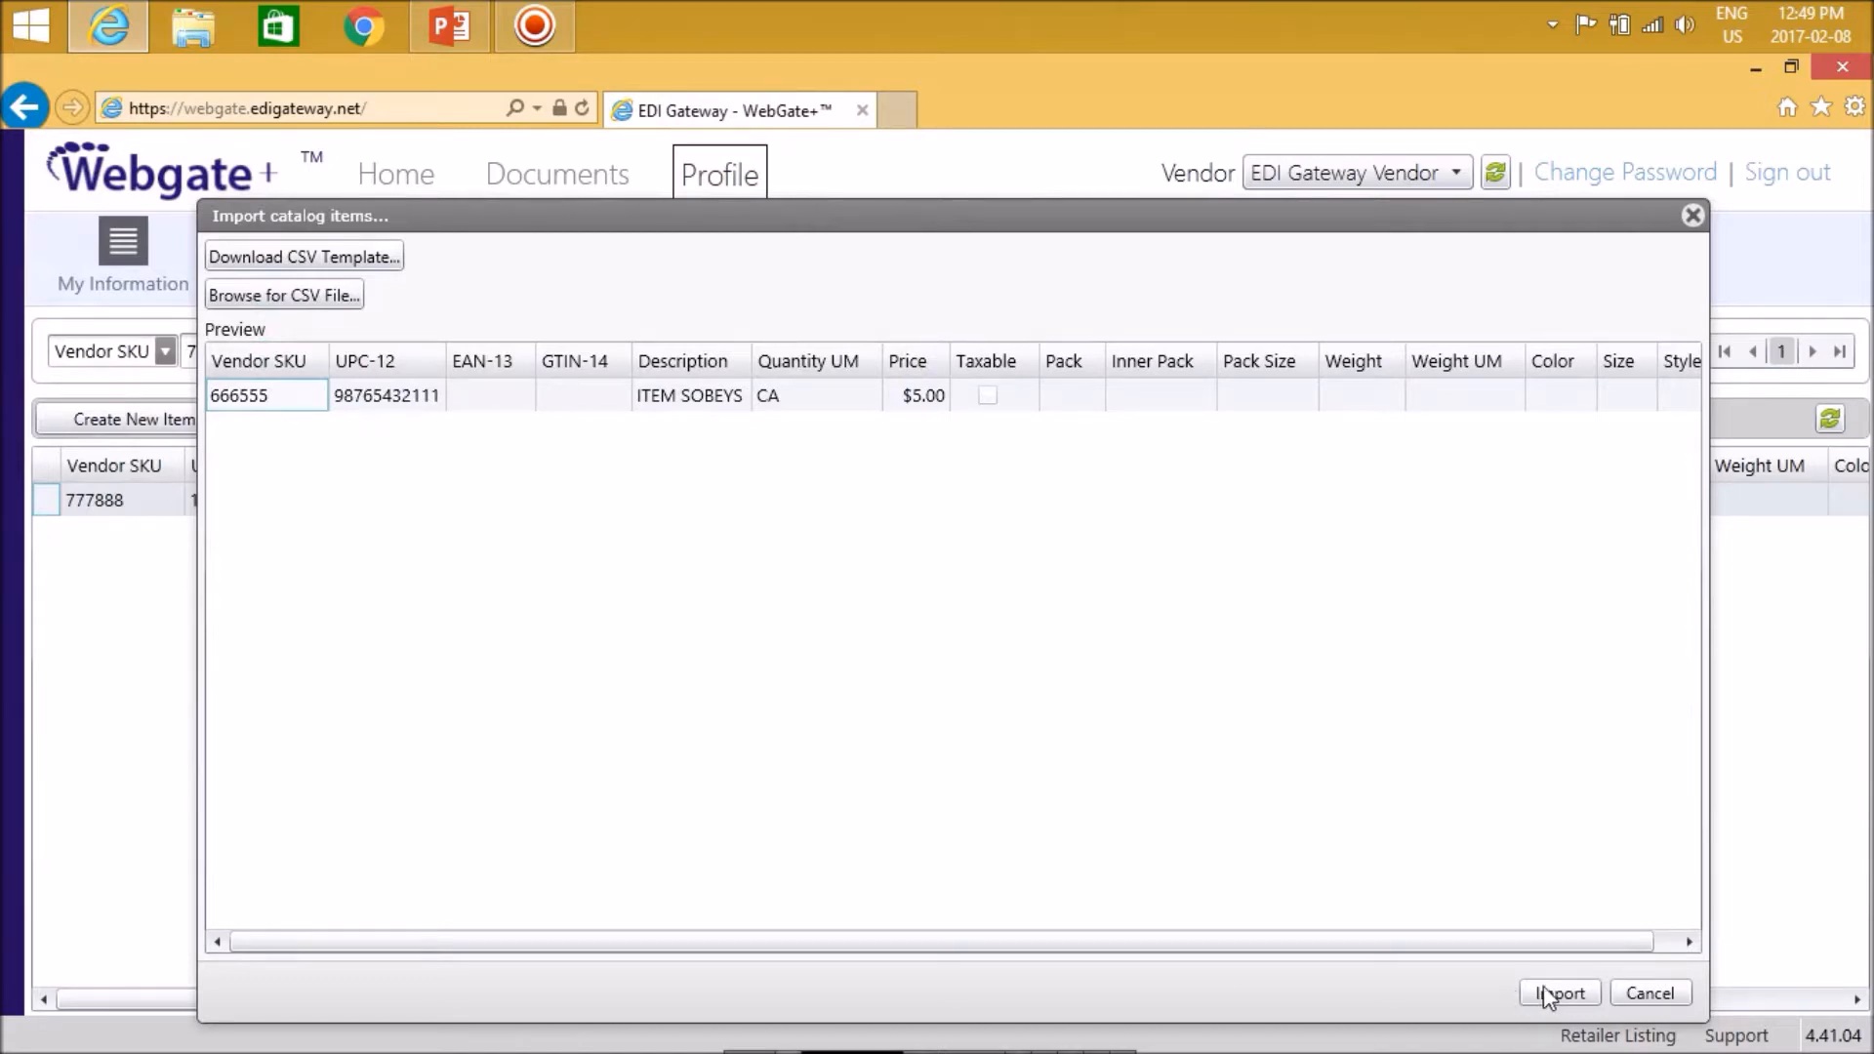
pyautogui.click(1588, 993)
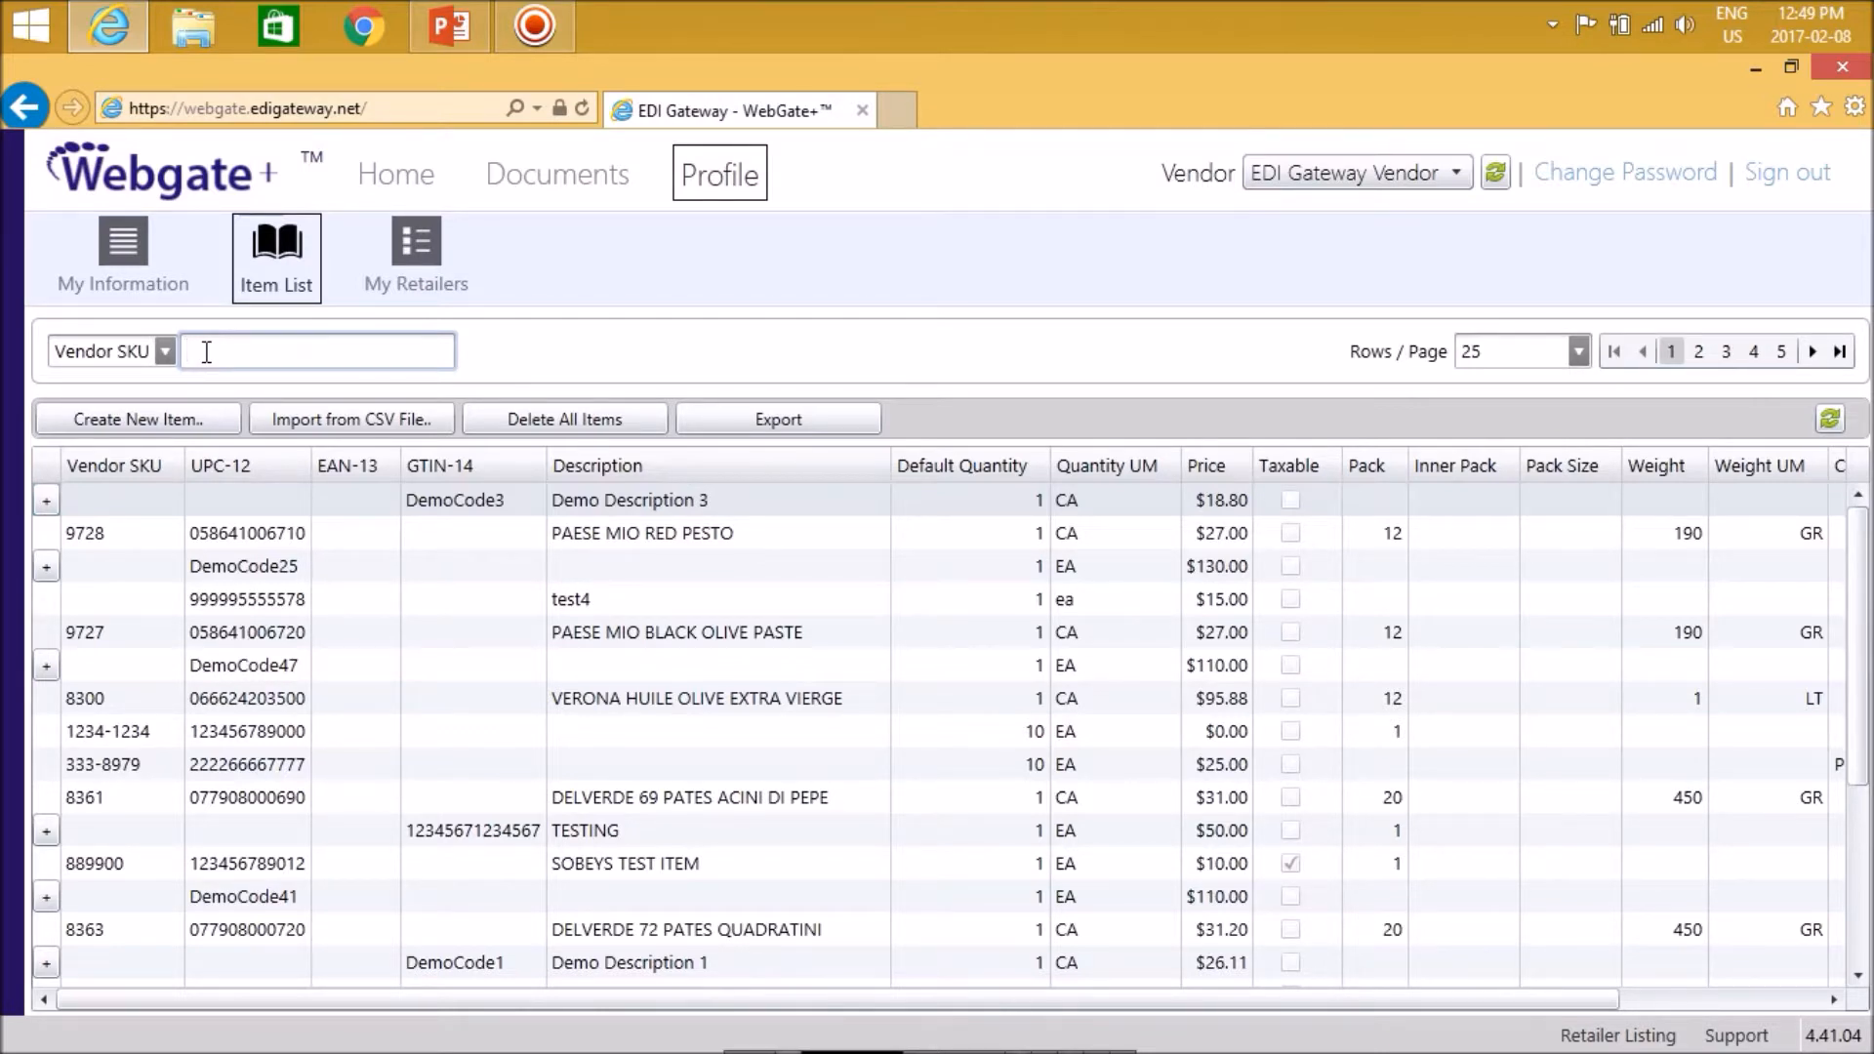
# Step: Filter the item list by vendor SKU 66 and select item 666555
pyautogui.write('66')
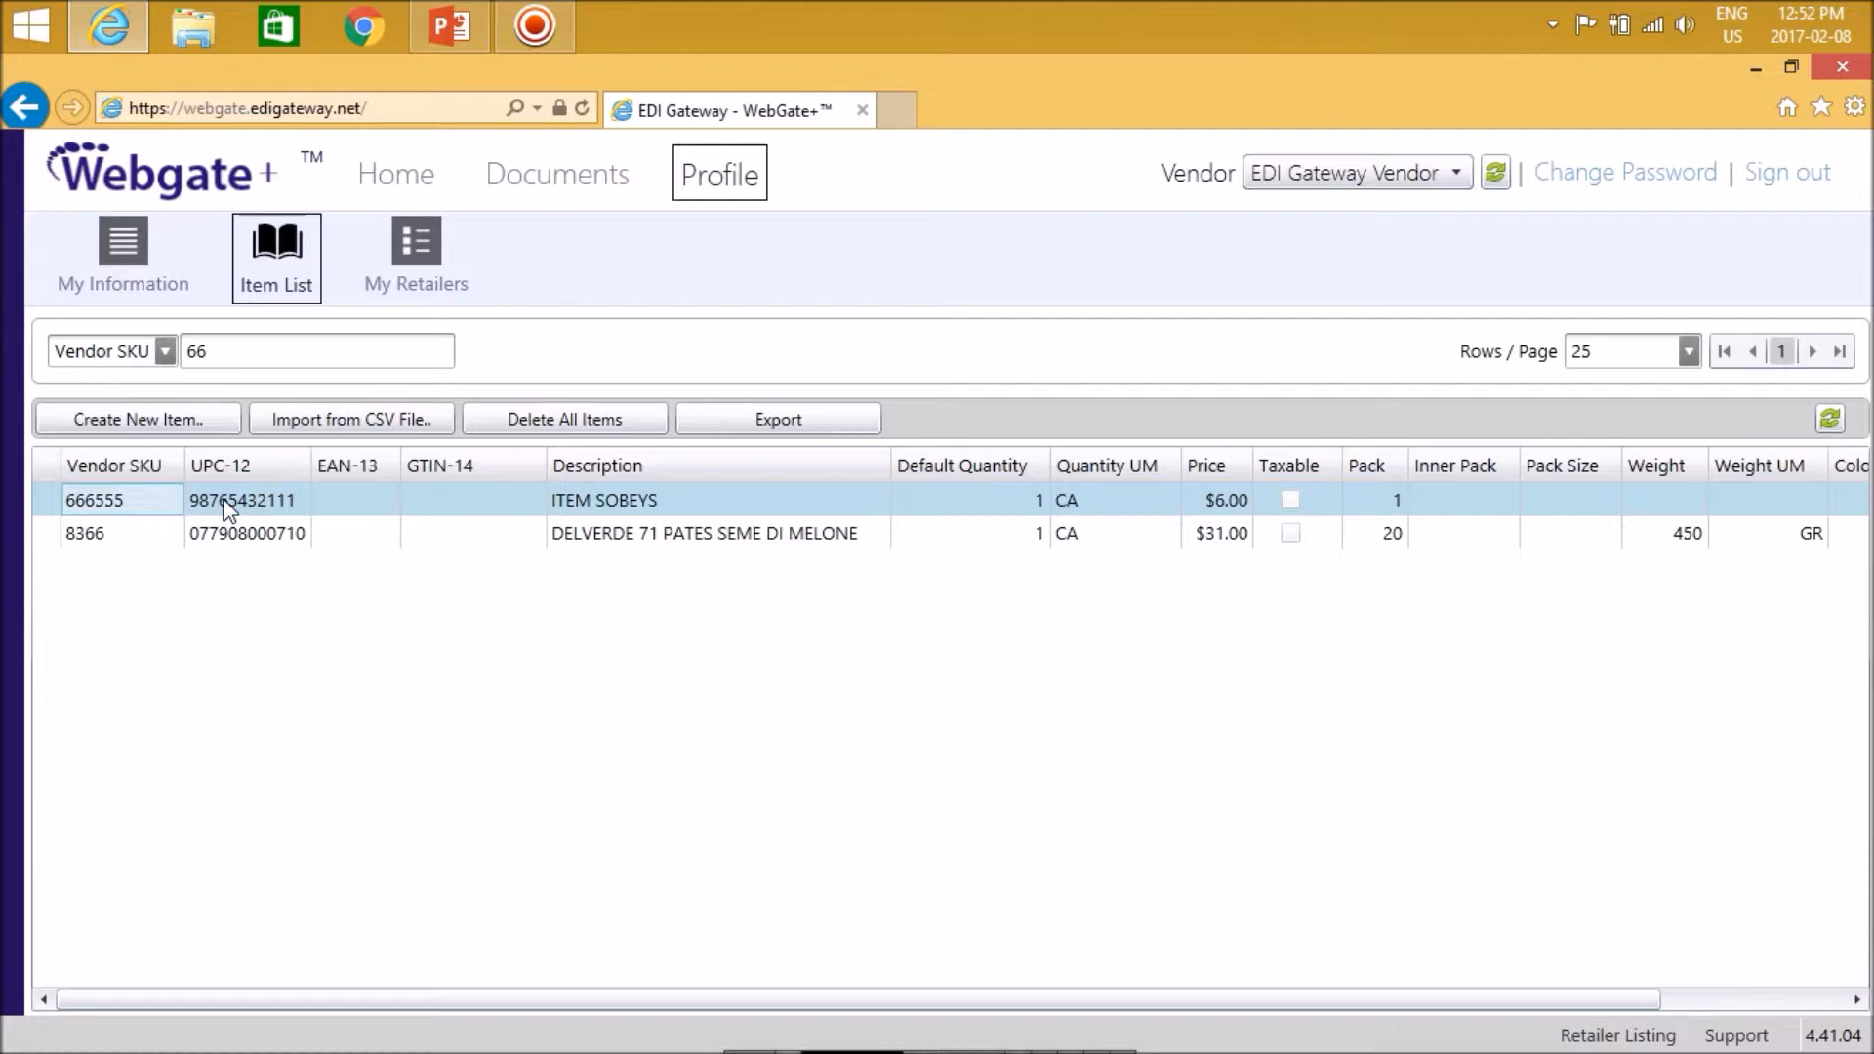
pyautogui.rightClick(228, 508)
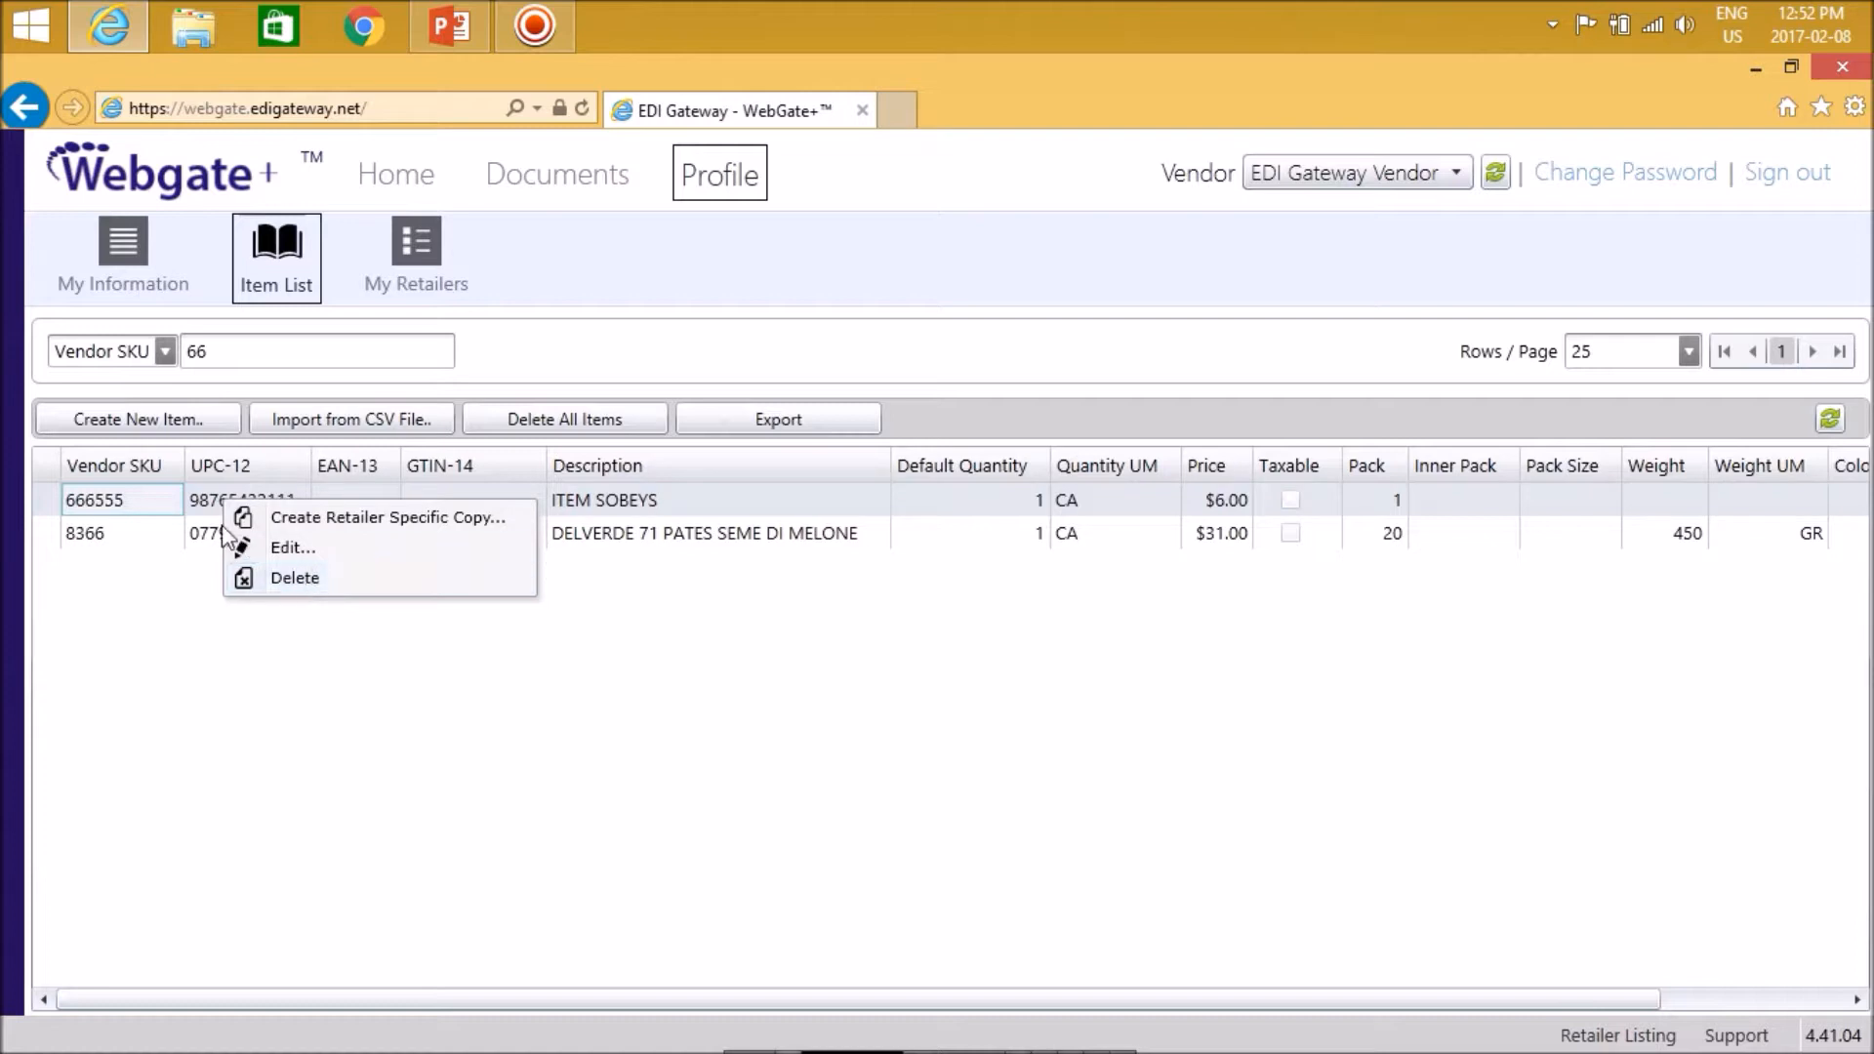
pyautogui.click(156, 501)
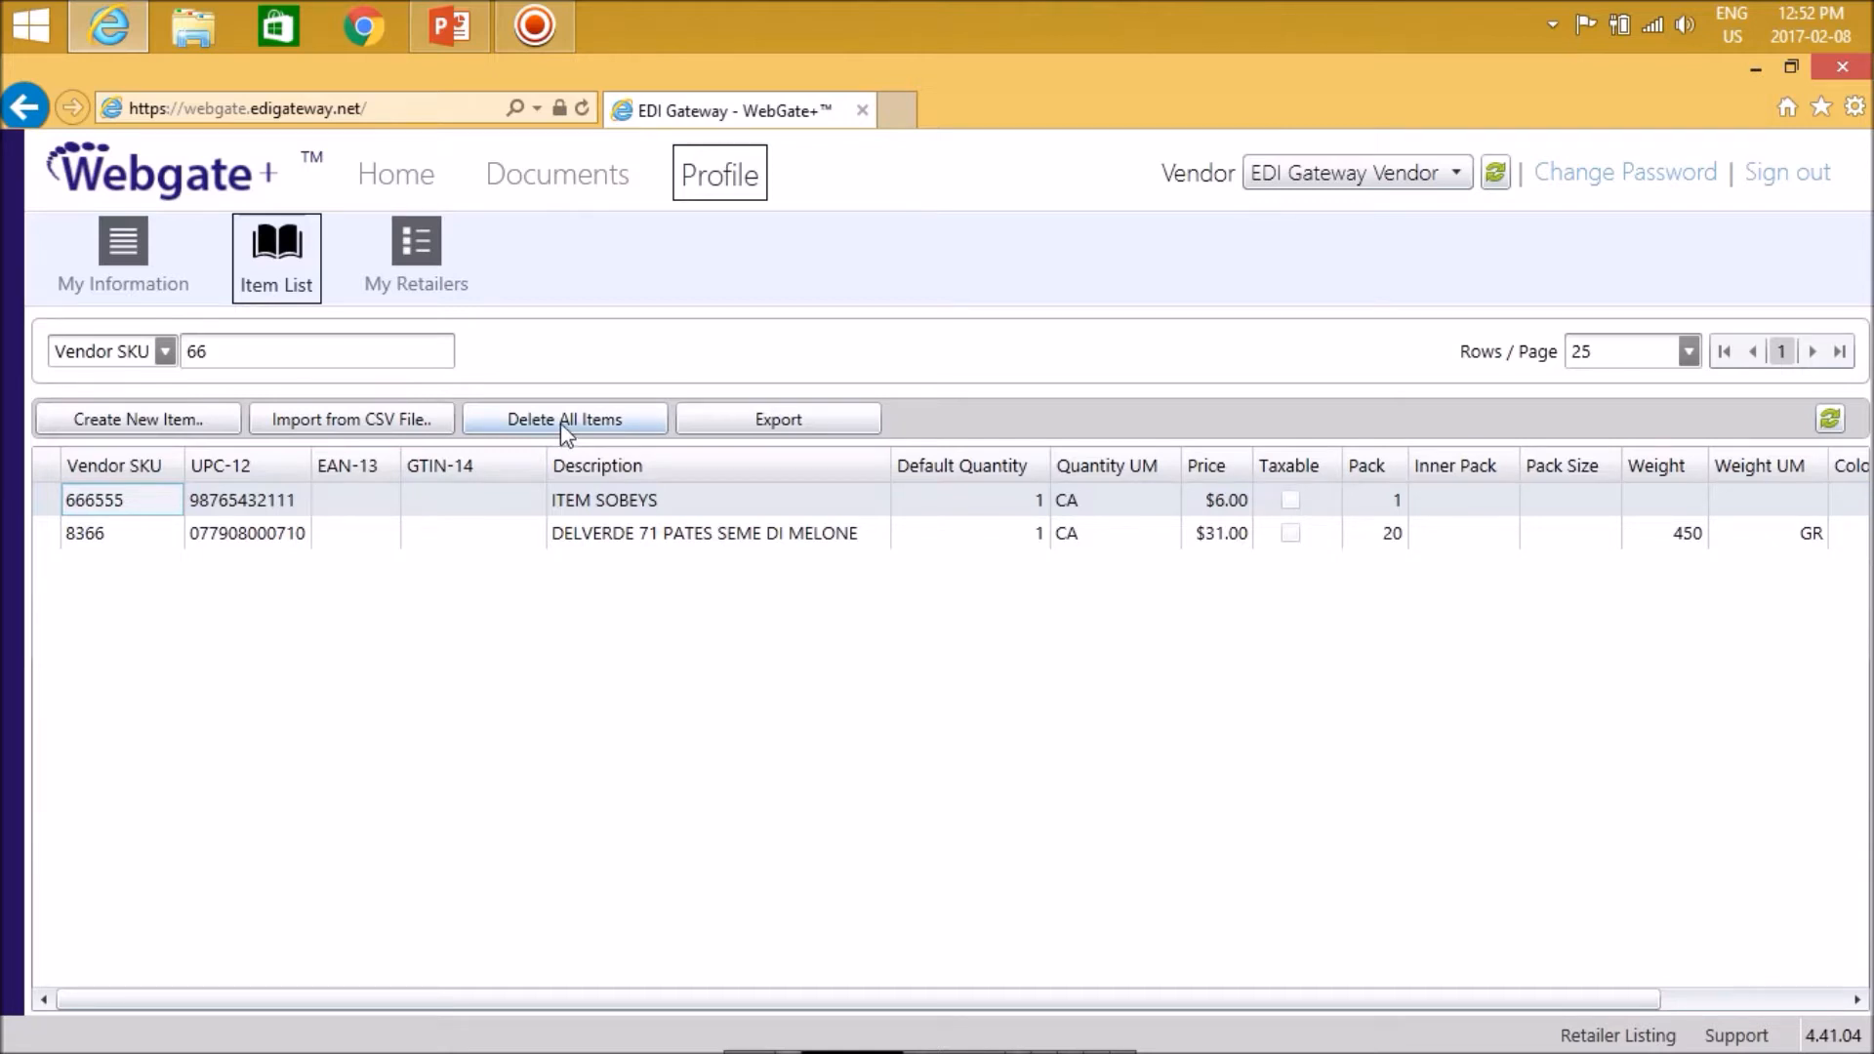
# Step: Edit item 666555 to make it taxable and save the change
pyautogui.rightClick(234, 509)
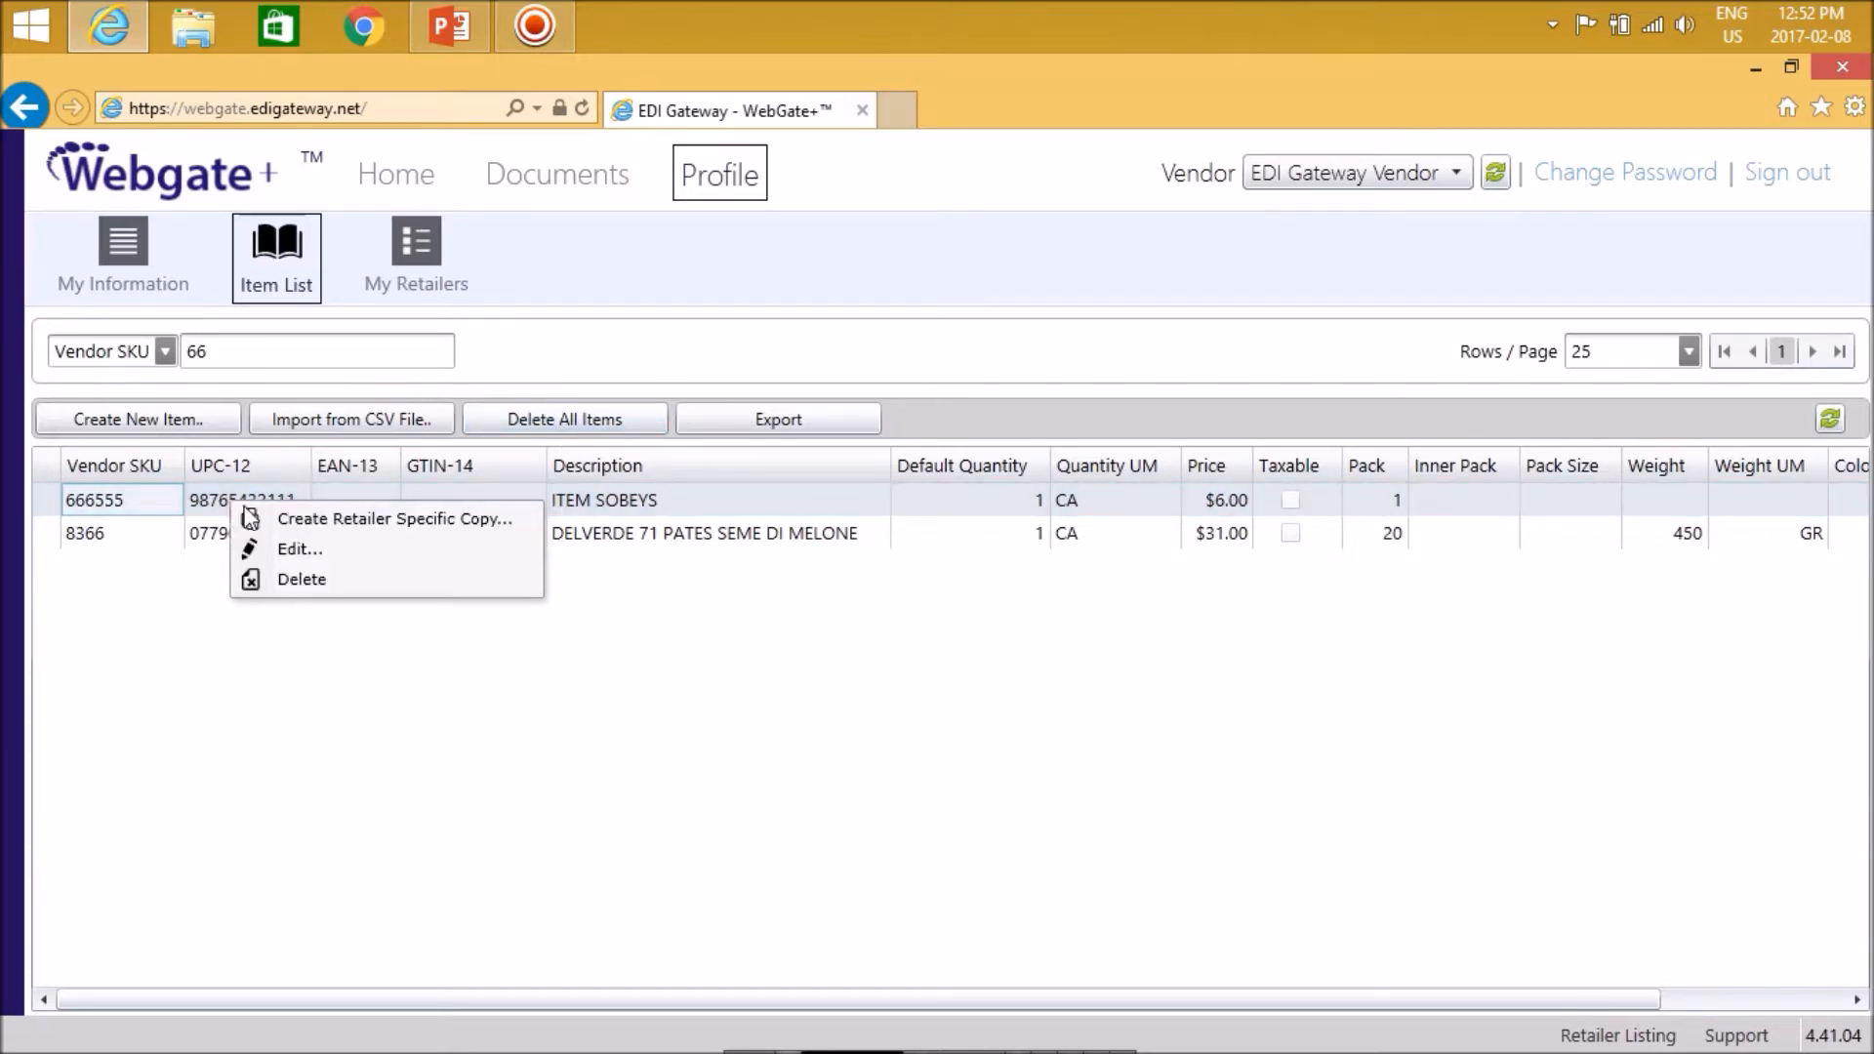
pyautogui.click(285, 550)
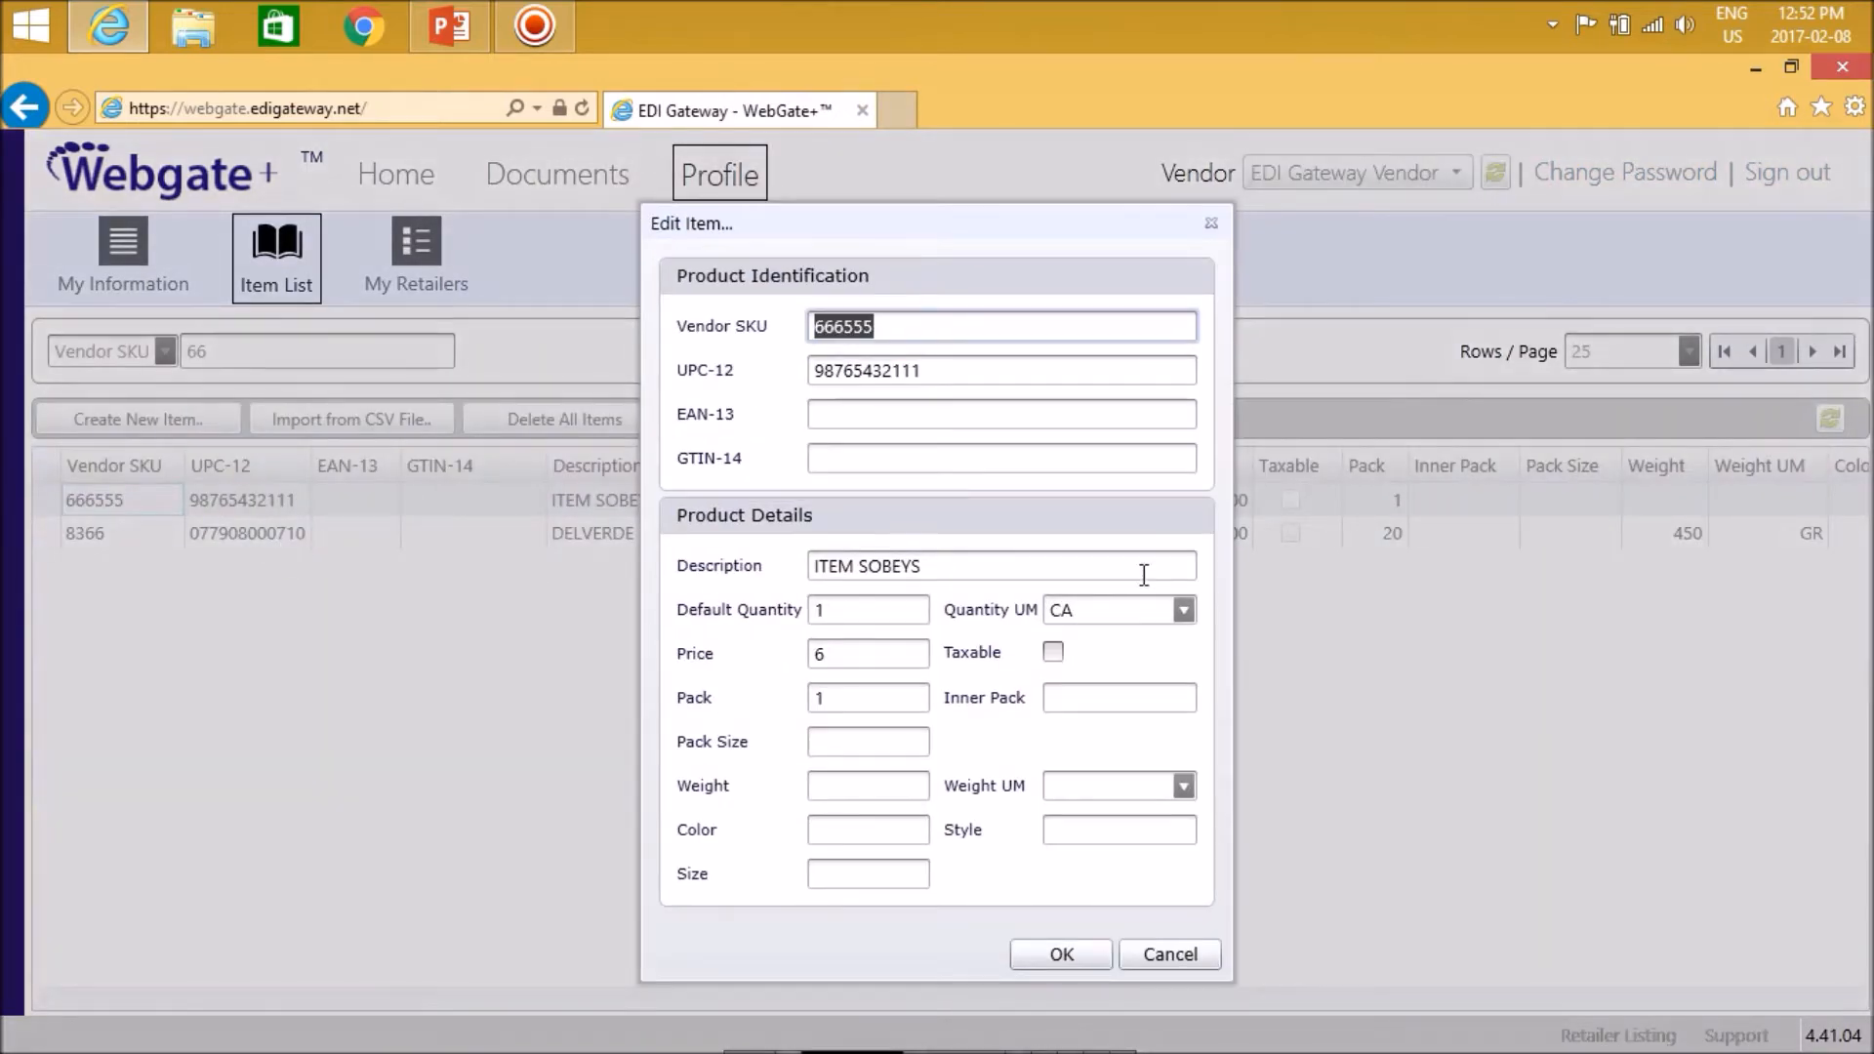
pyautogui.click(1053, 654)
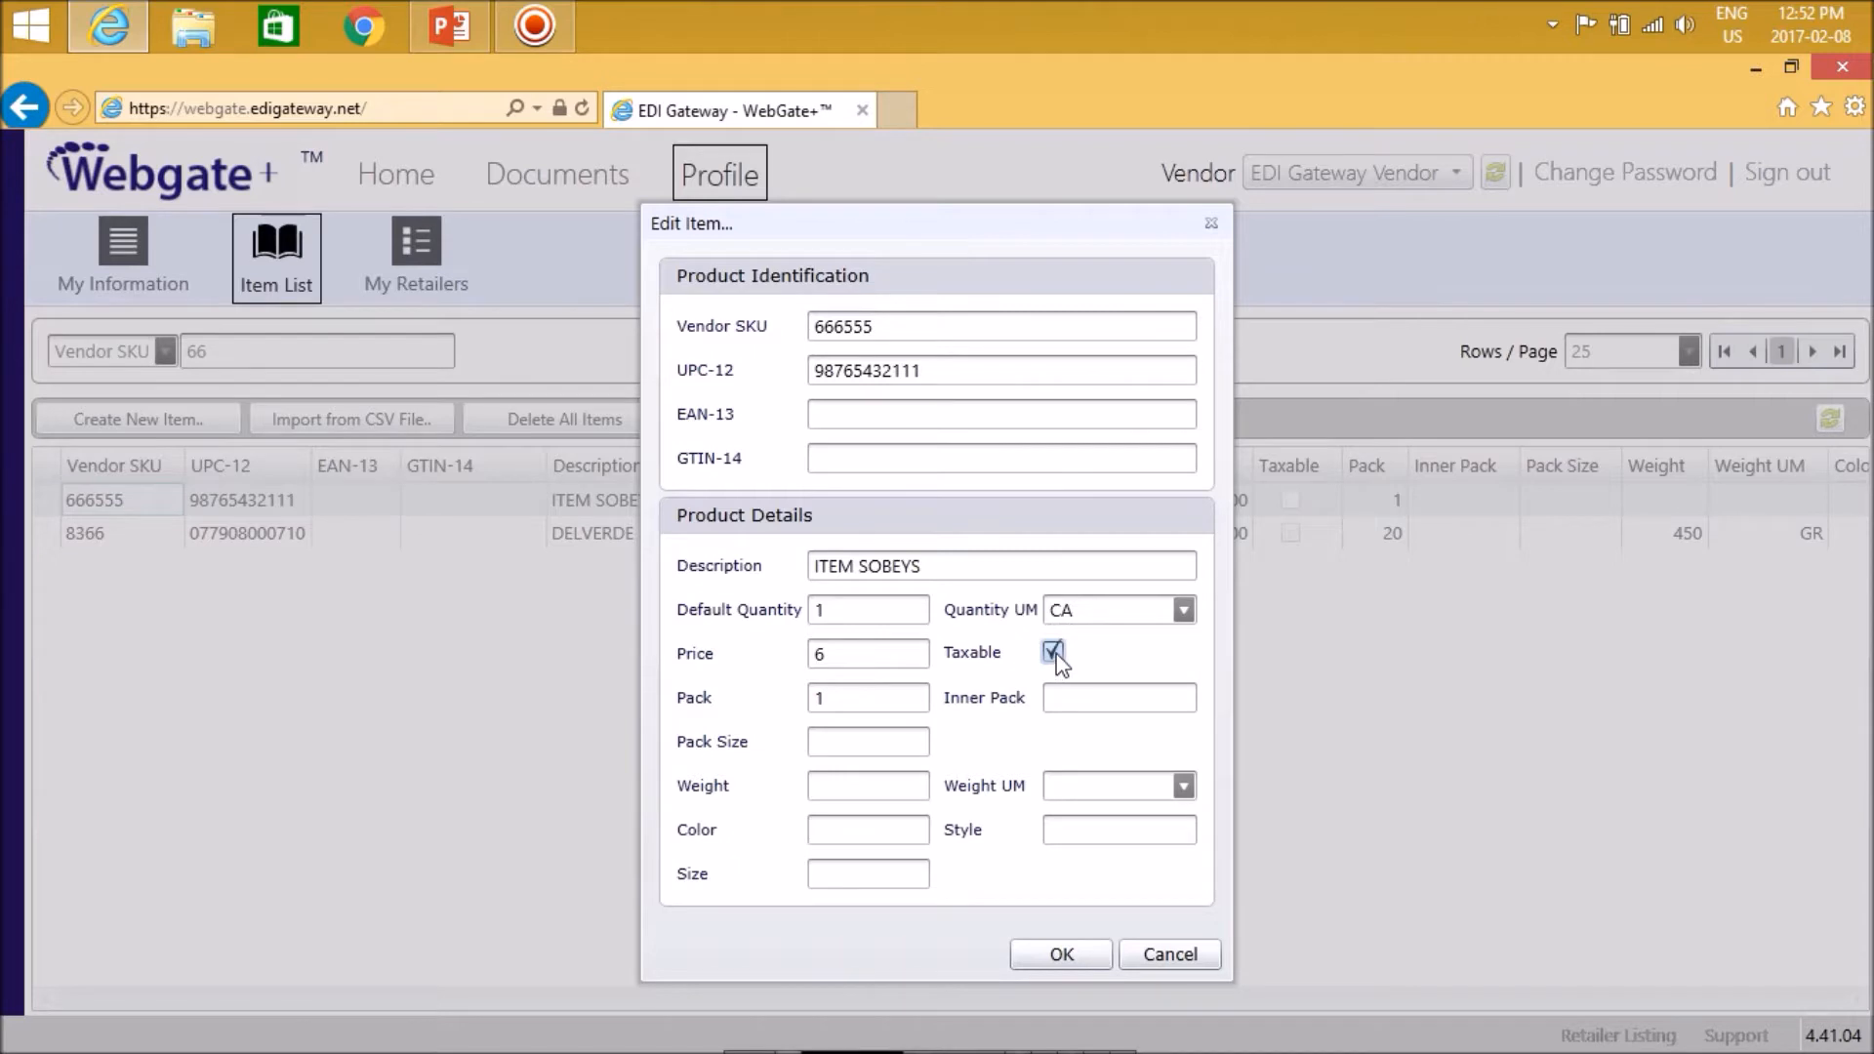
pyautogui.click(1040, 957)
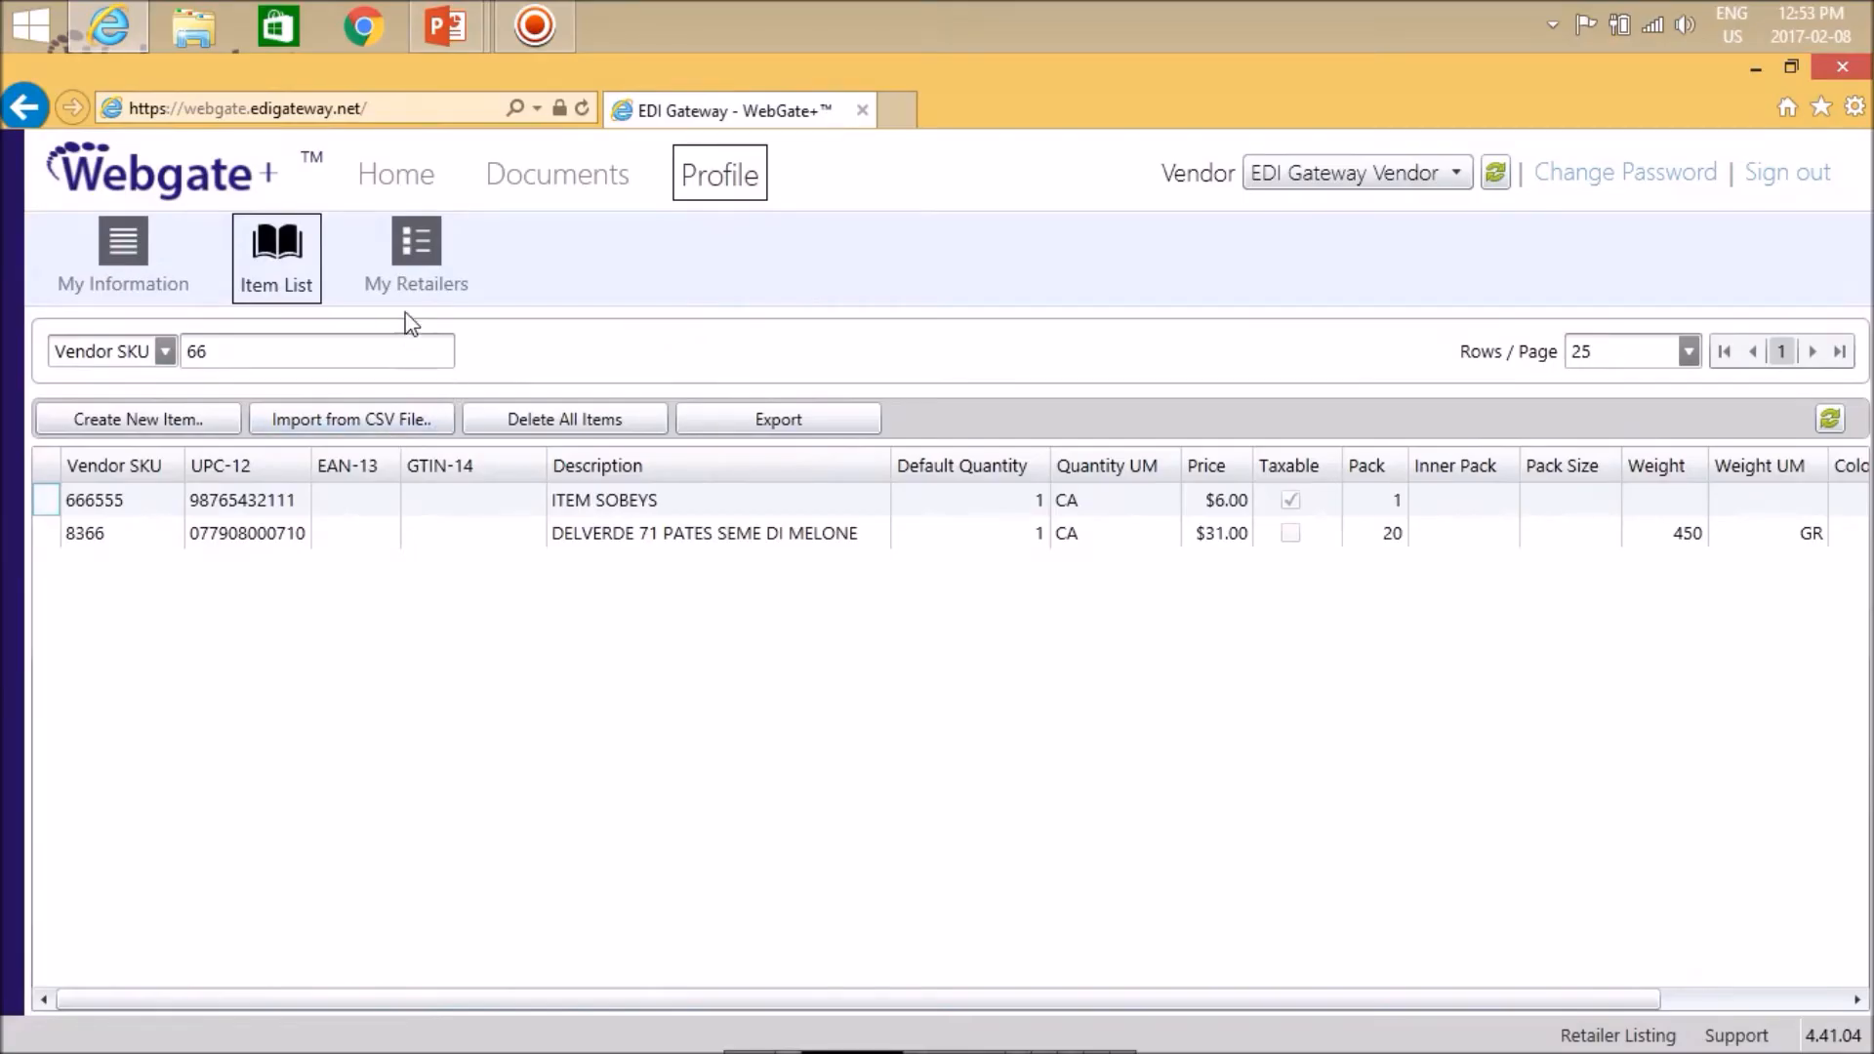
# Step: Open the retailer settings and choose Sobeys Ontario as the retailer
pyautogui.click(412, 266)
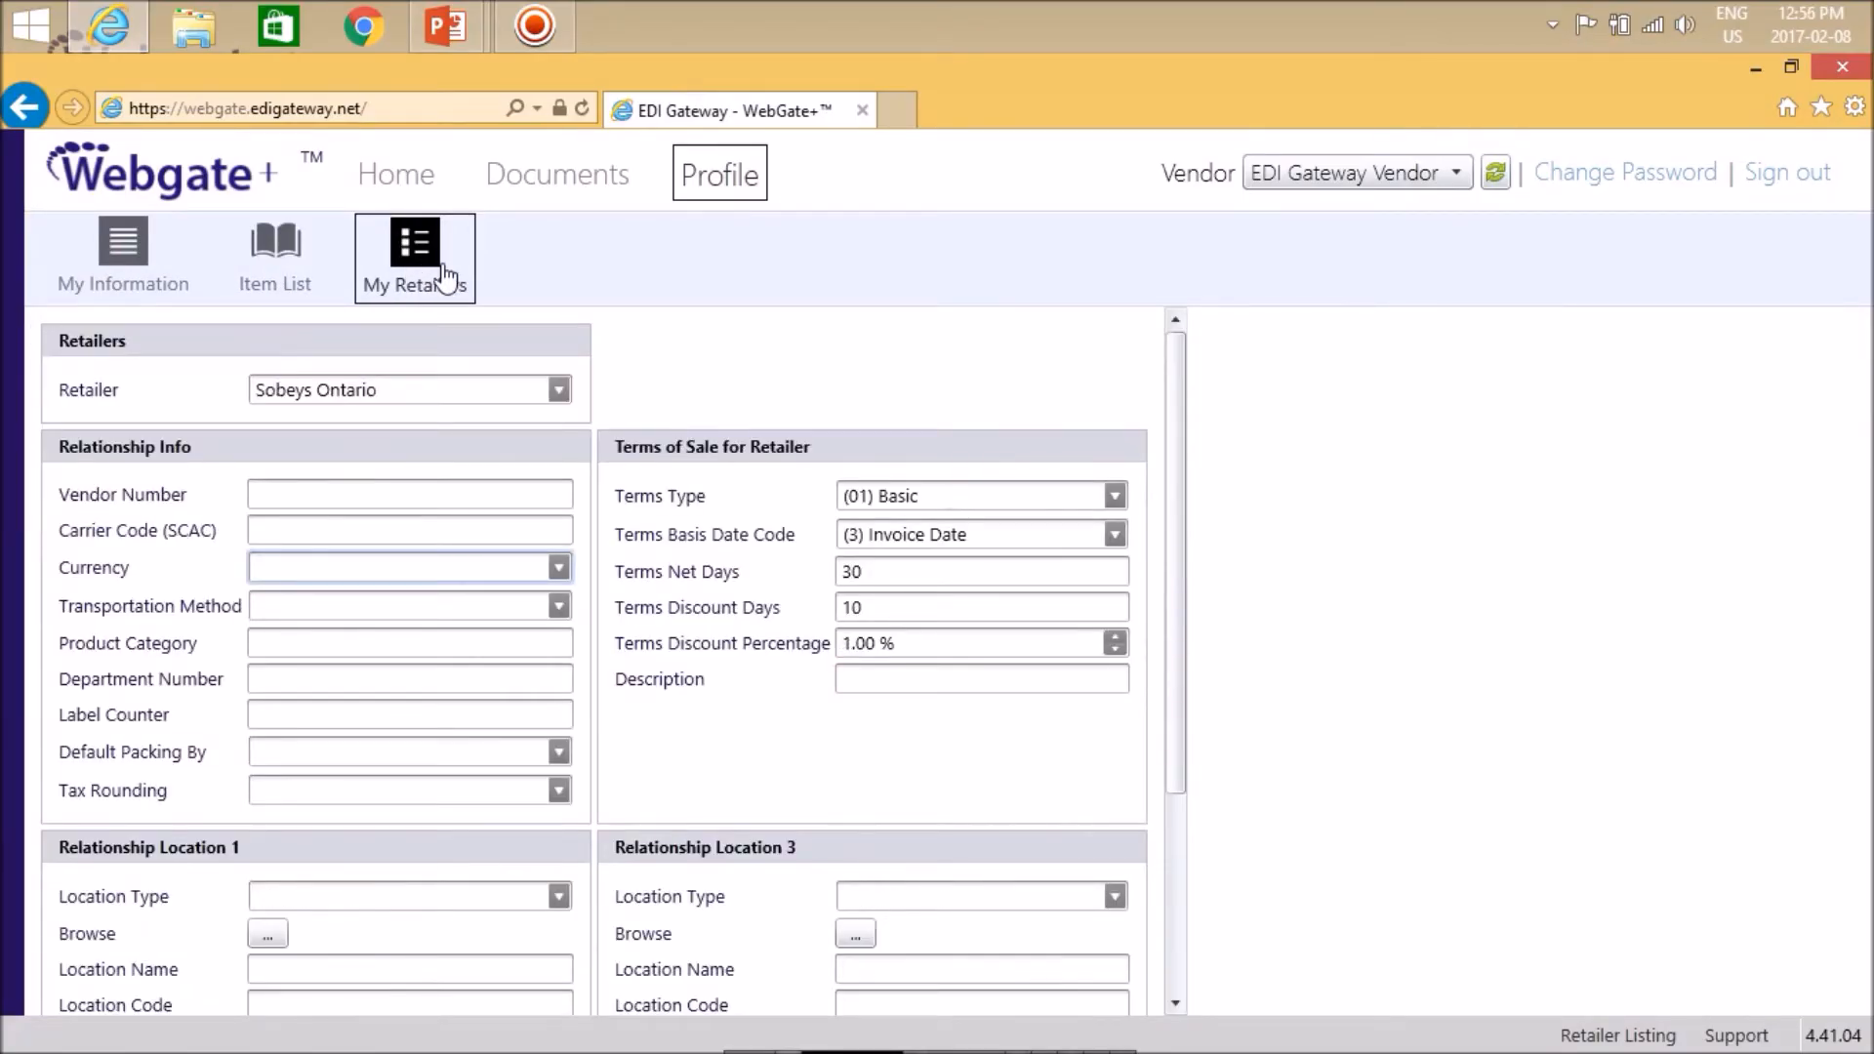
pyautogui.click(558, 392)
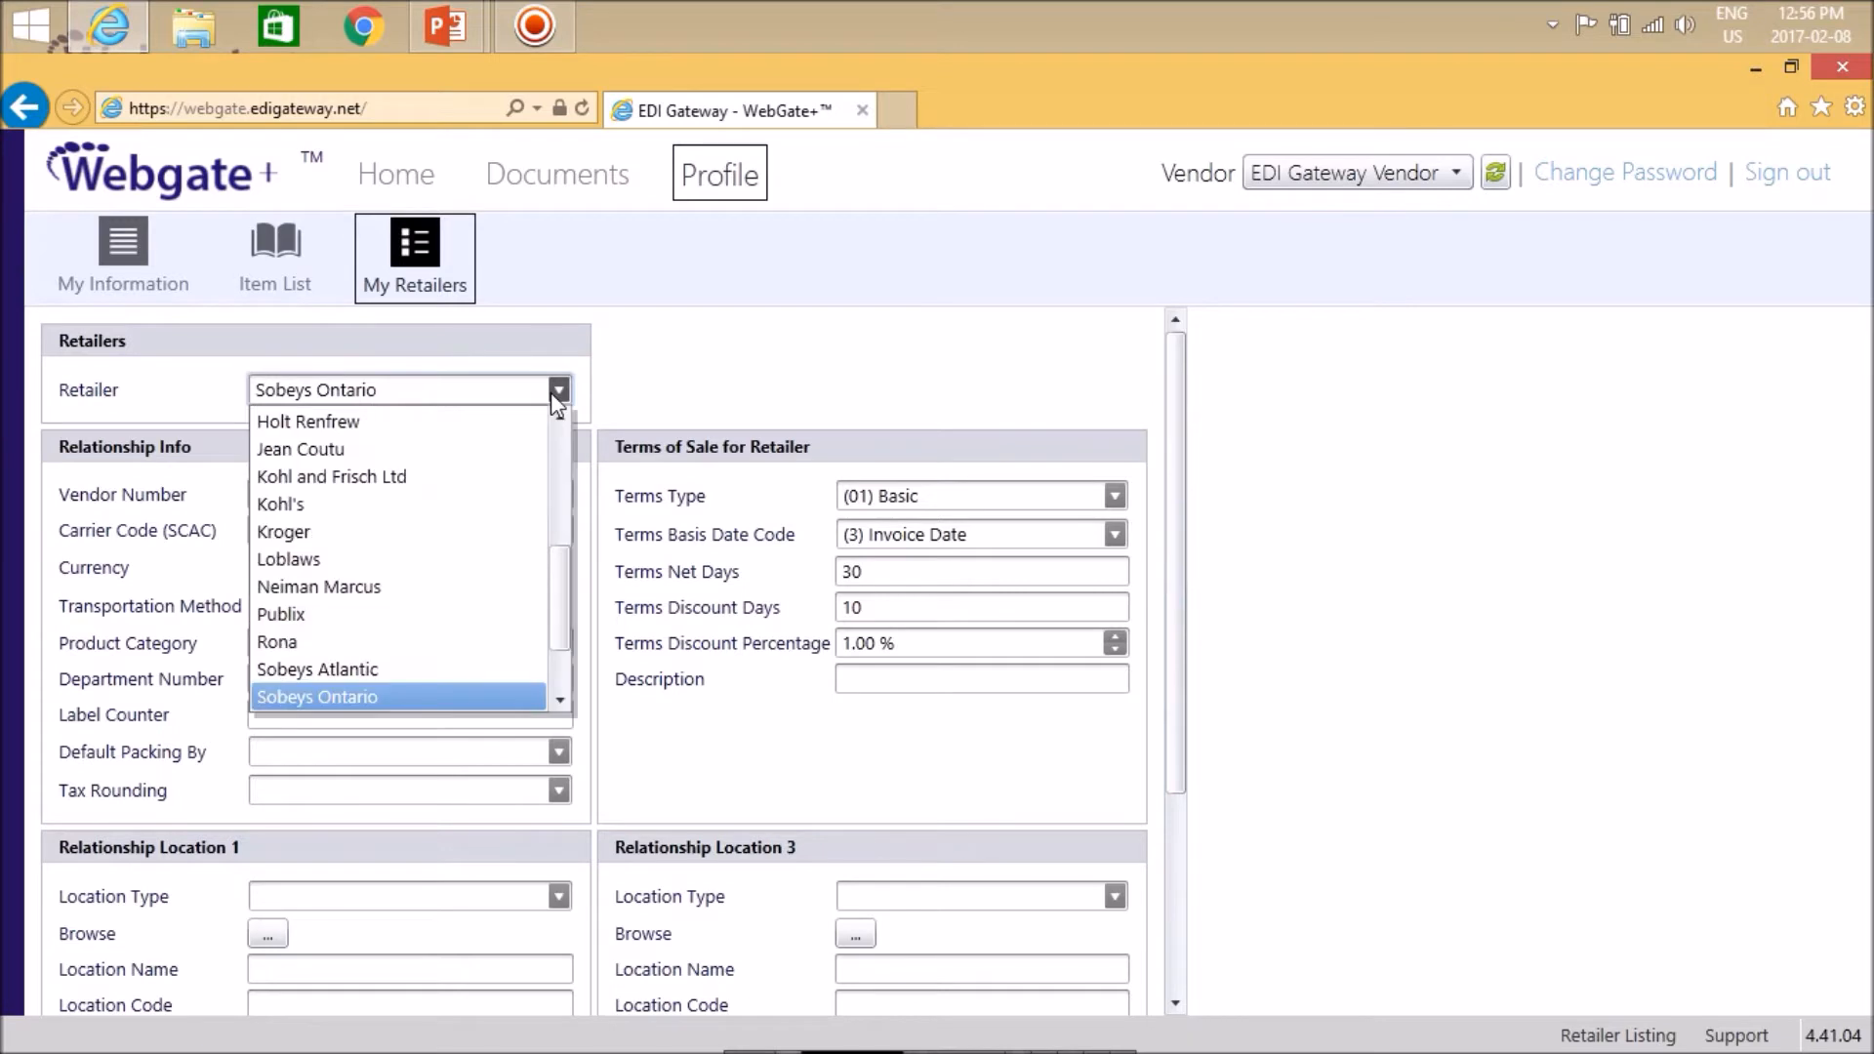
pyautogui.click(400, 698)
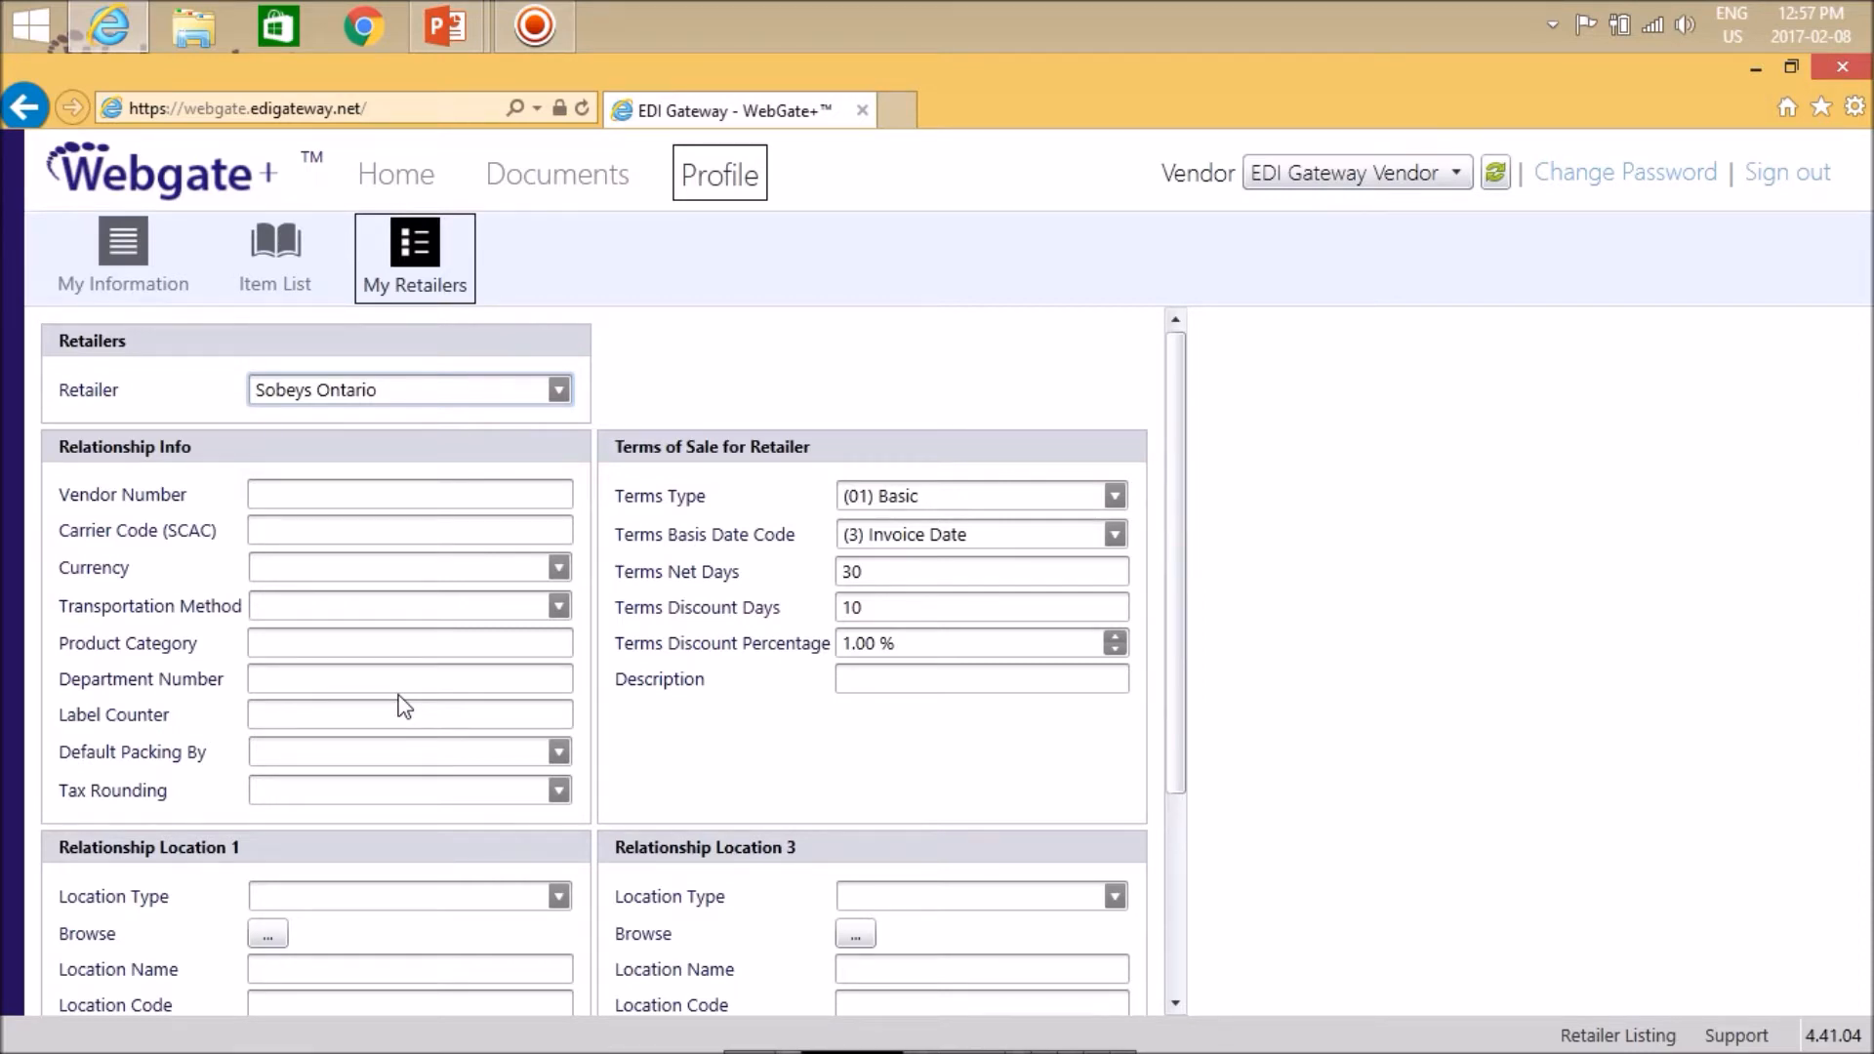
# Step: Fill in the Sobeys Ontario relationship info with department number 123, currency CAD and product category 456
pyautogui.click(313, 680)
pyautogui.write('123')
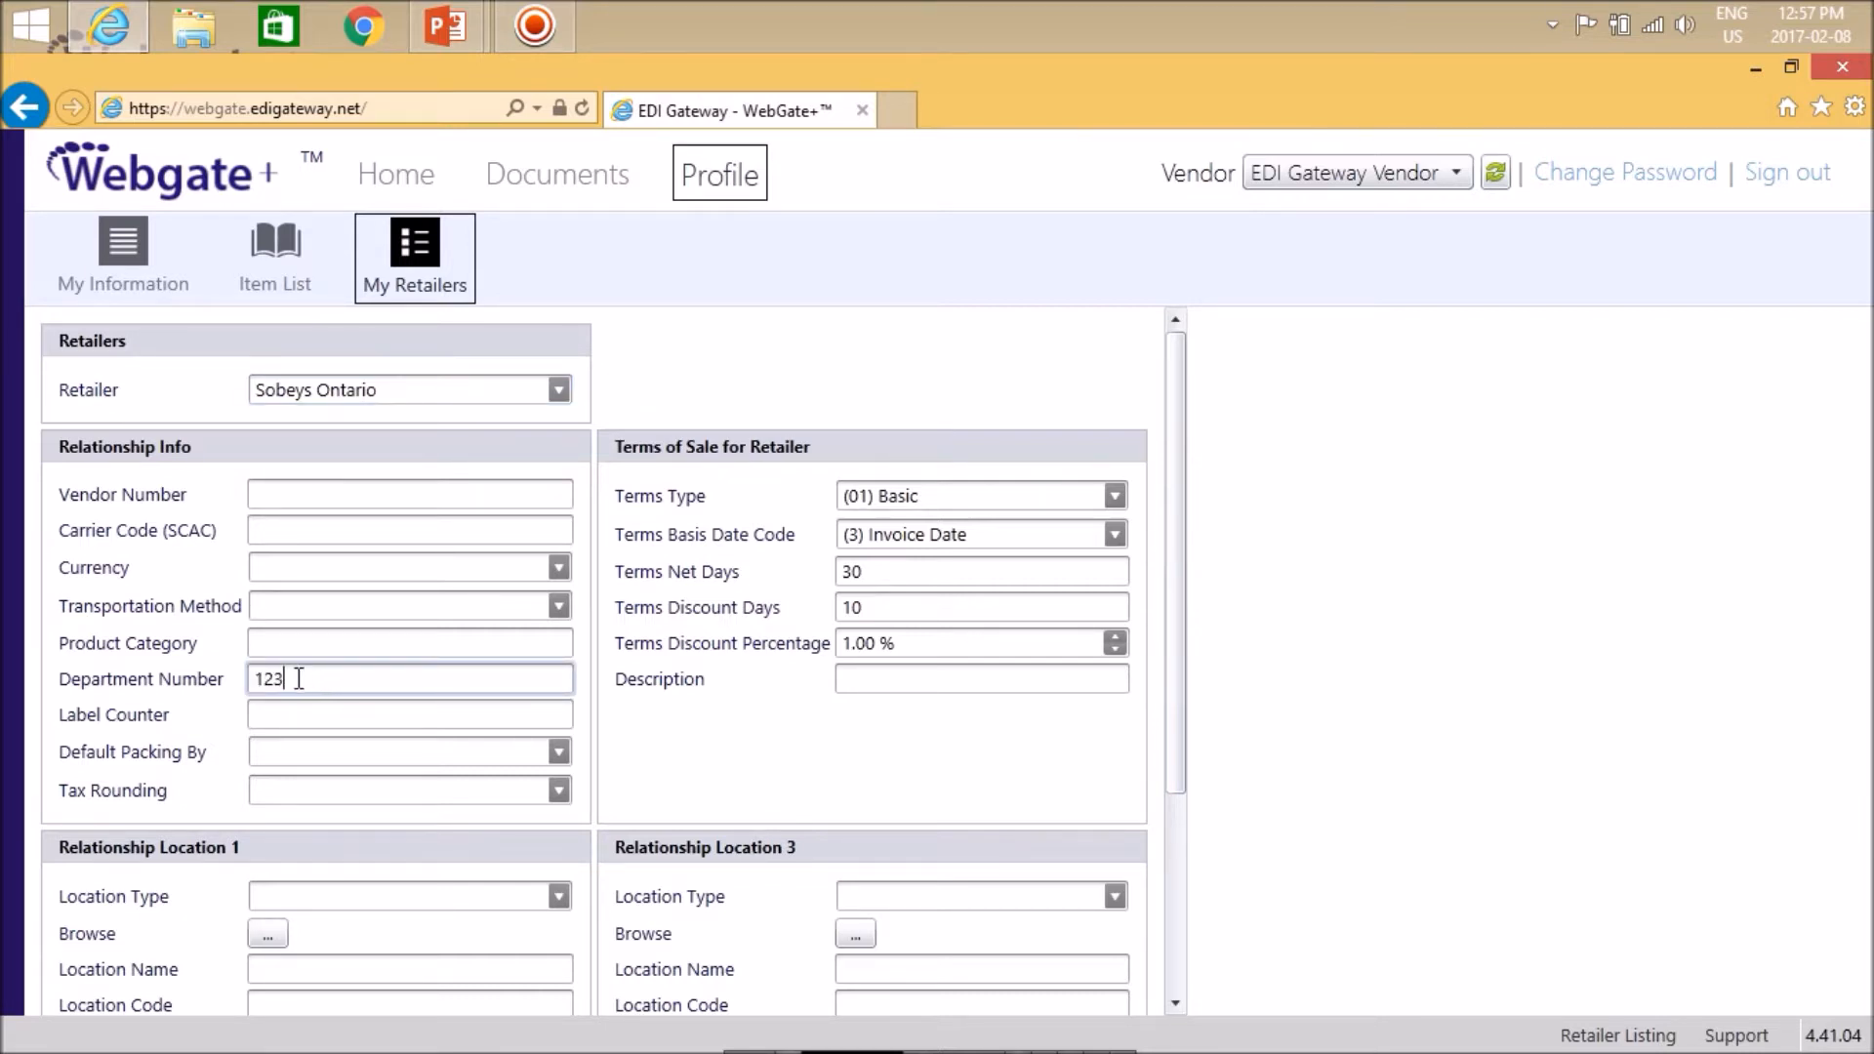
pyautogui.click(560, 570)
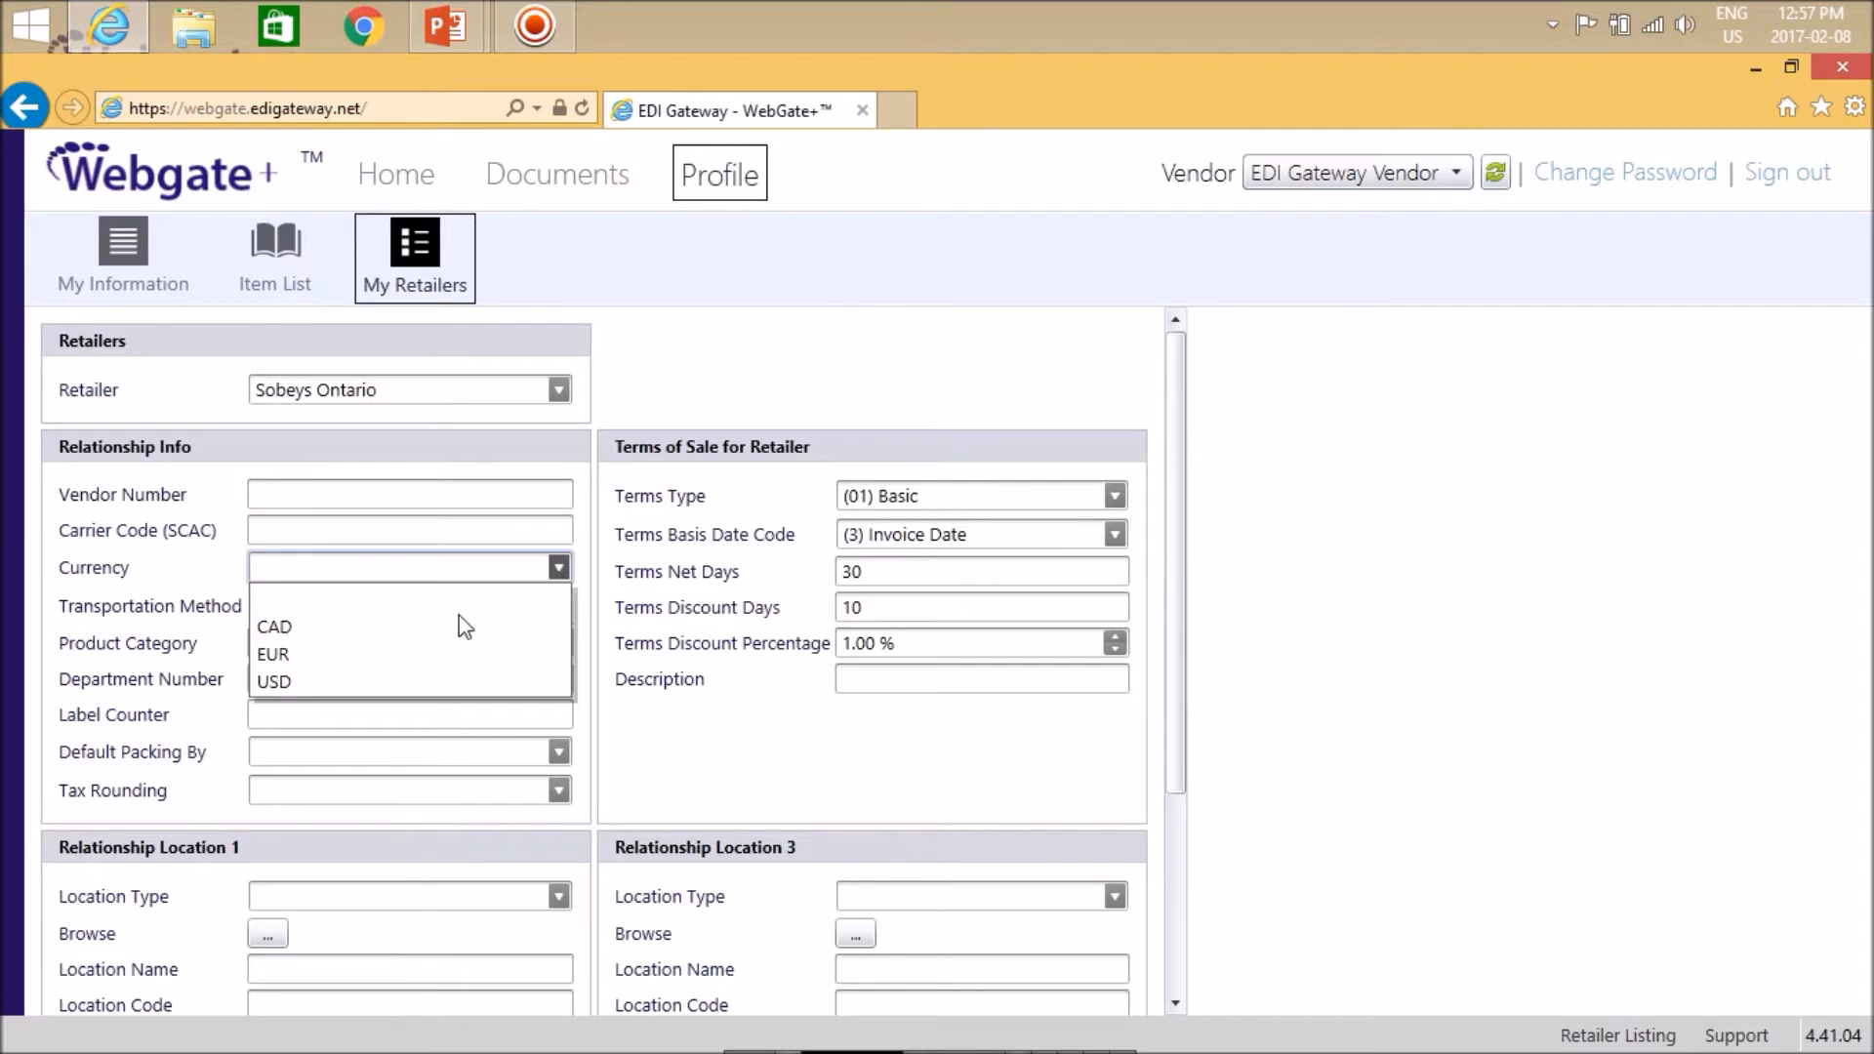
pyautogui.click(379, 635)
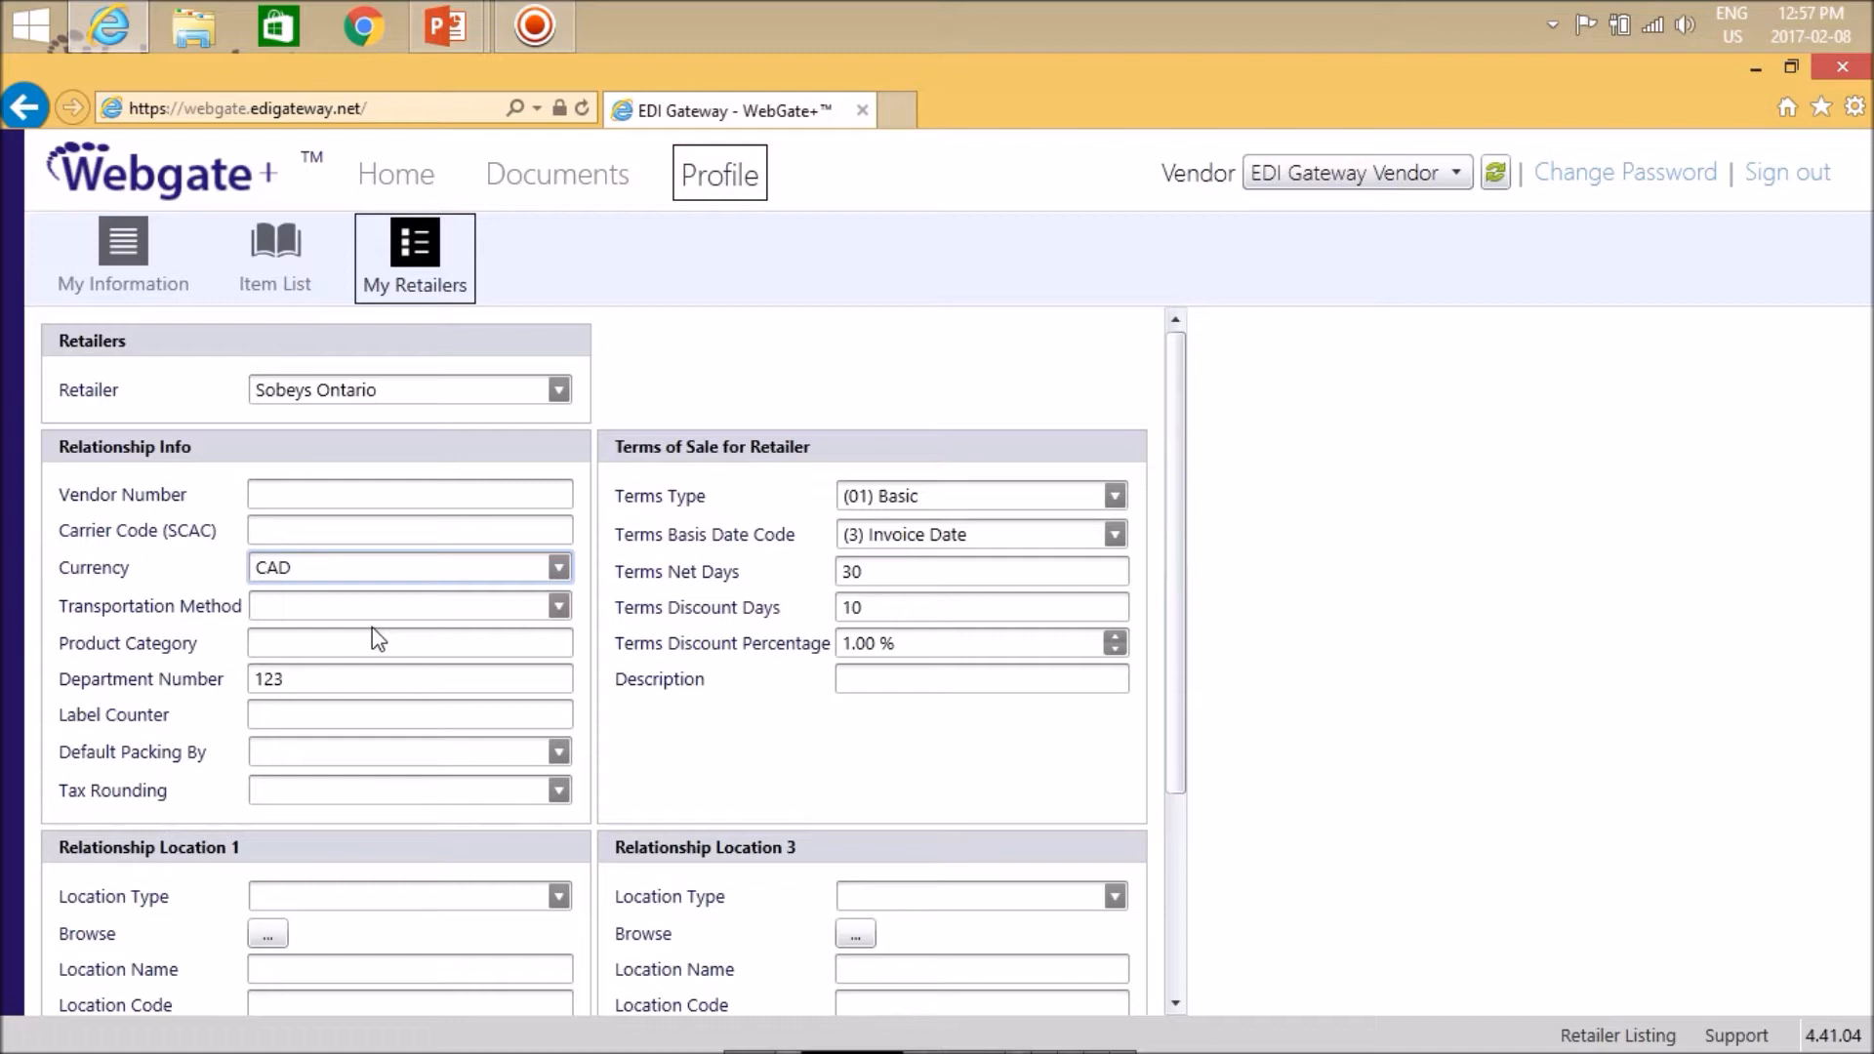
pyautogui.click(361, 637)
pyautogui.write('456')
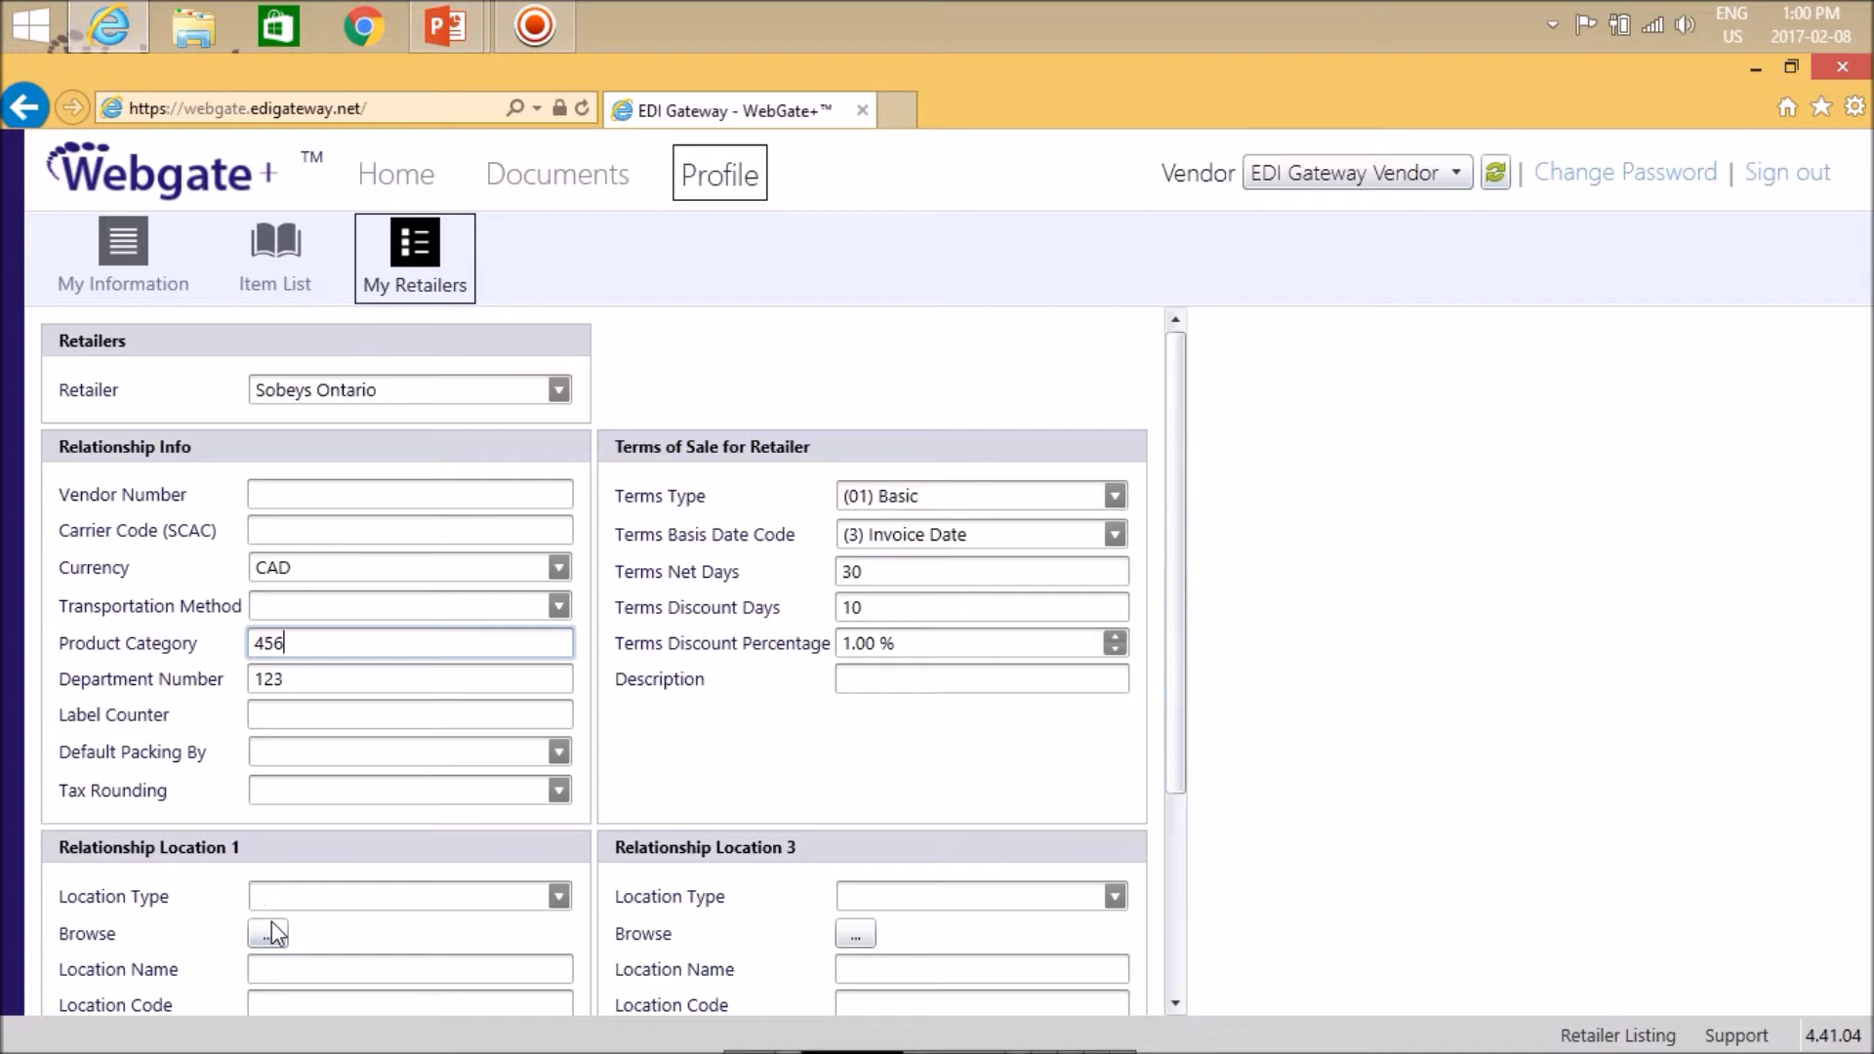
# Step: Set Relationship Location 1 to type (RI) Remit To and assign the ABC COMPANY location to it
pyautogui.click(558, 896)
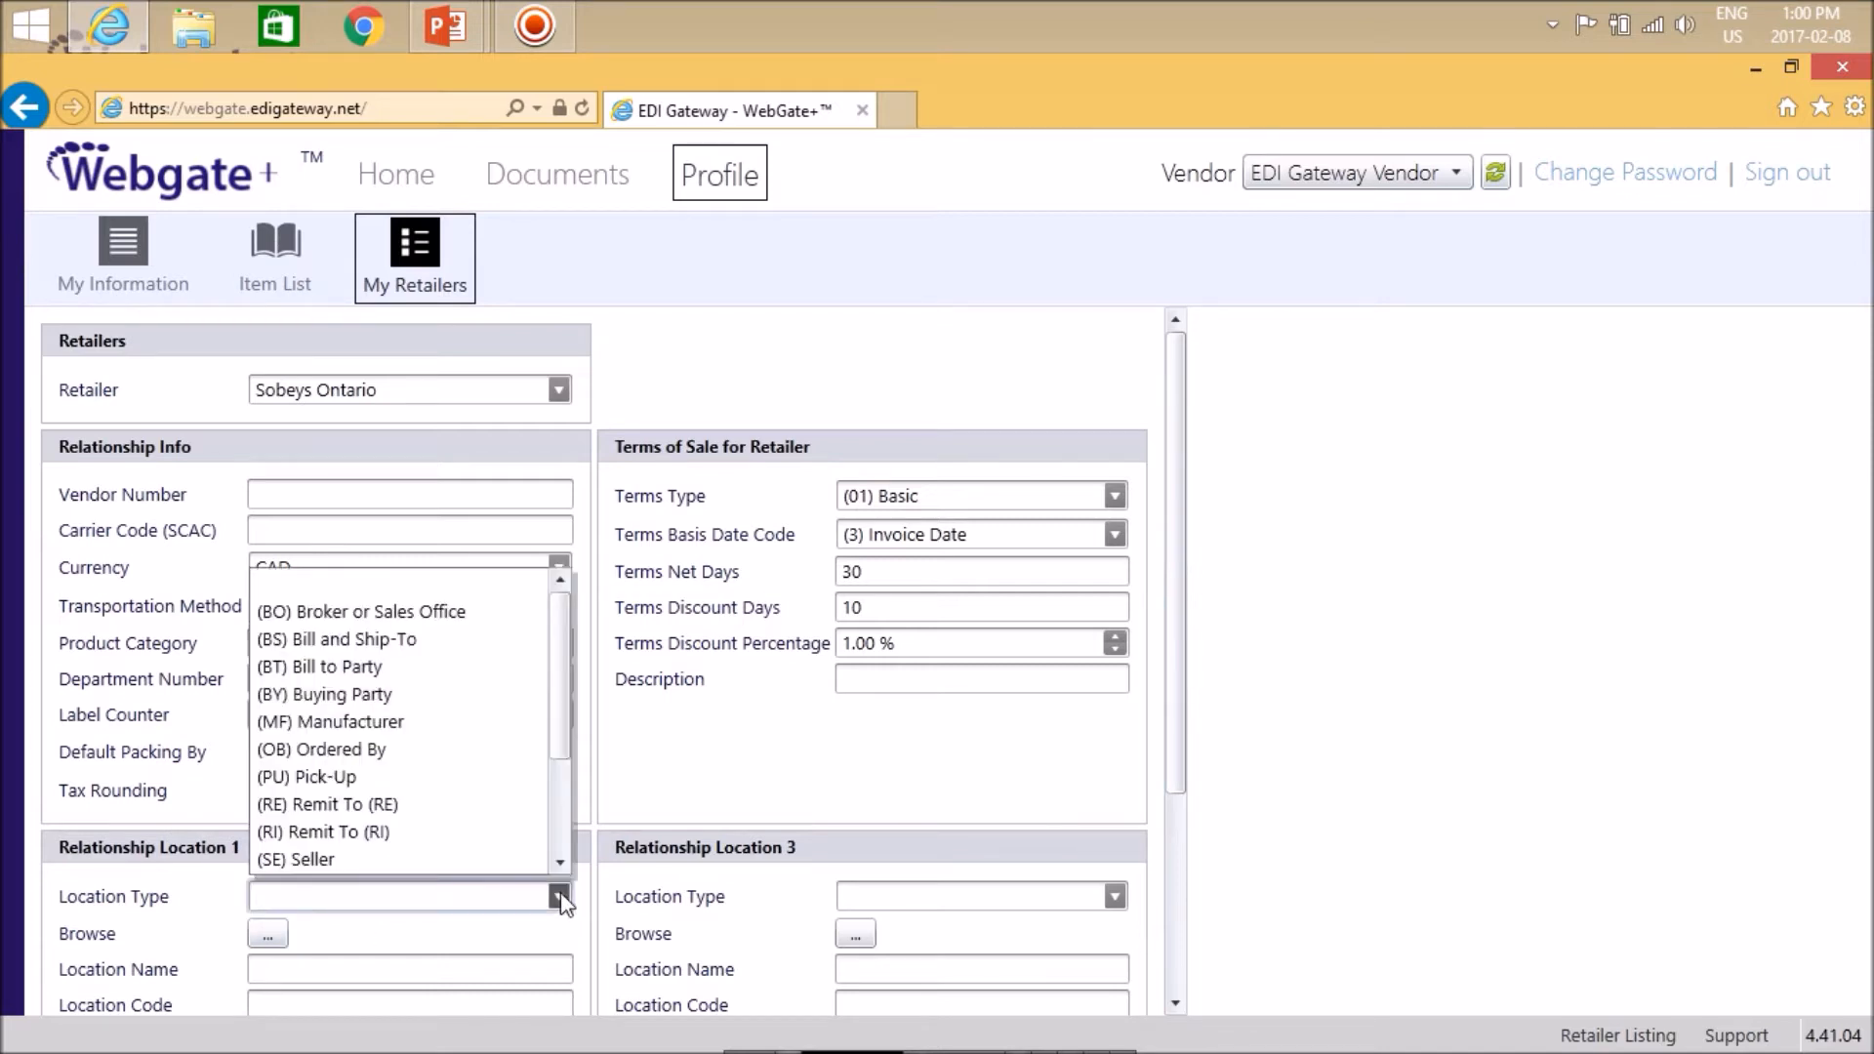
pyautogui.click(400, 826)
pyautogui.click(268, 935)
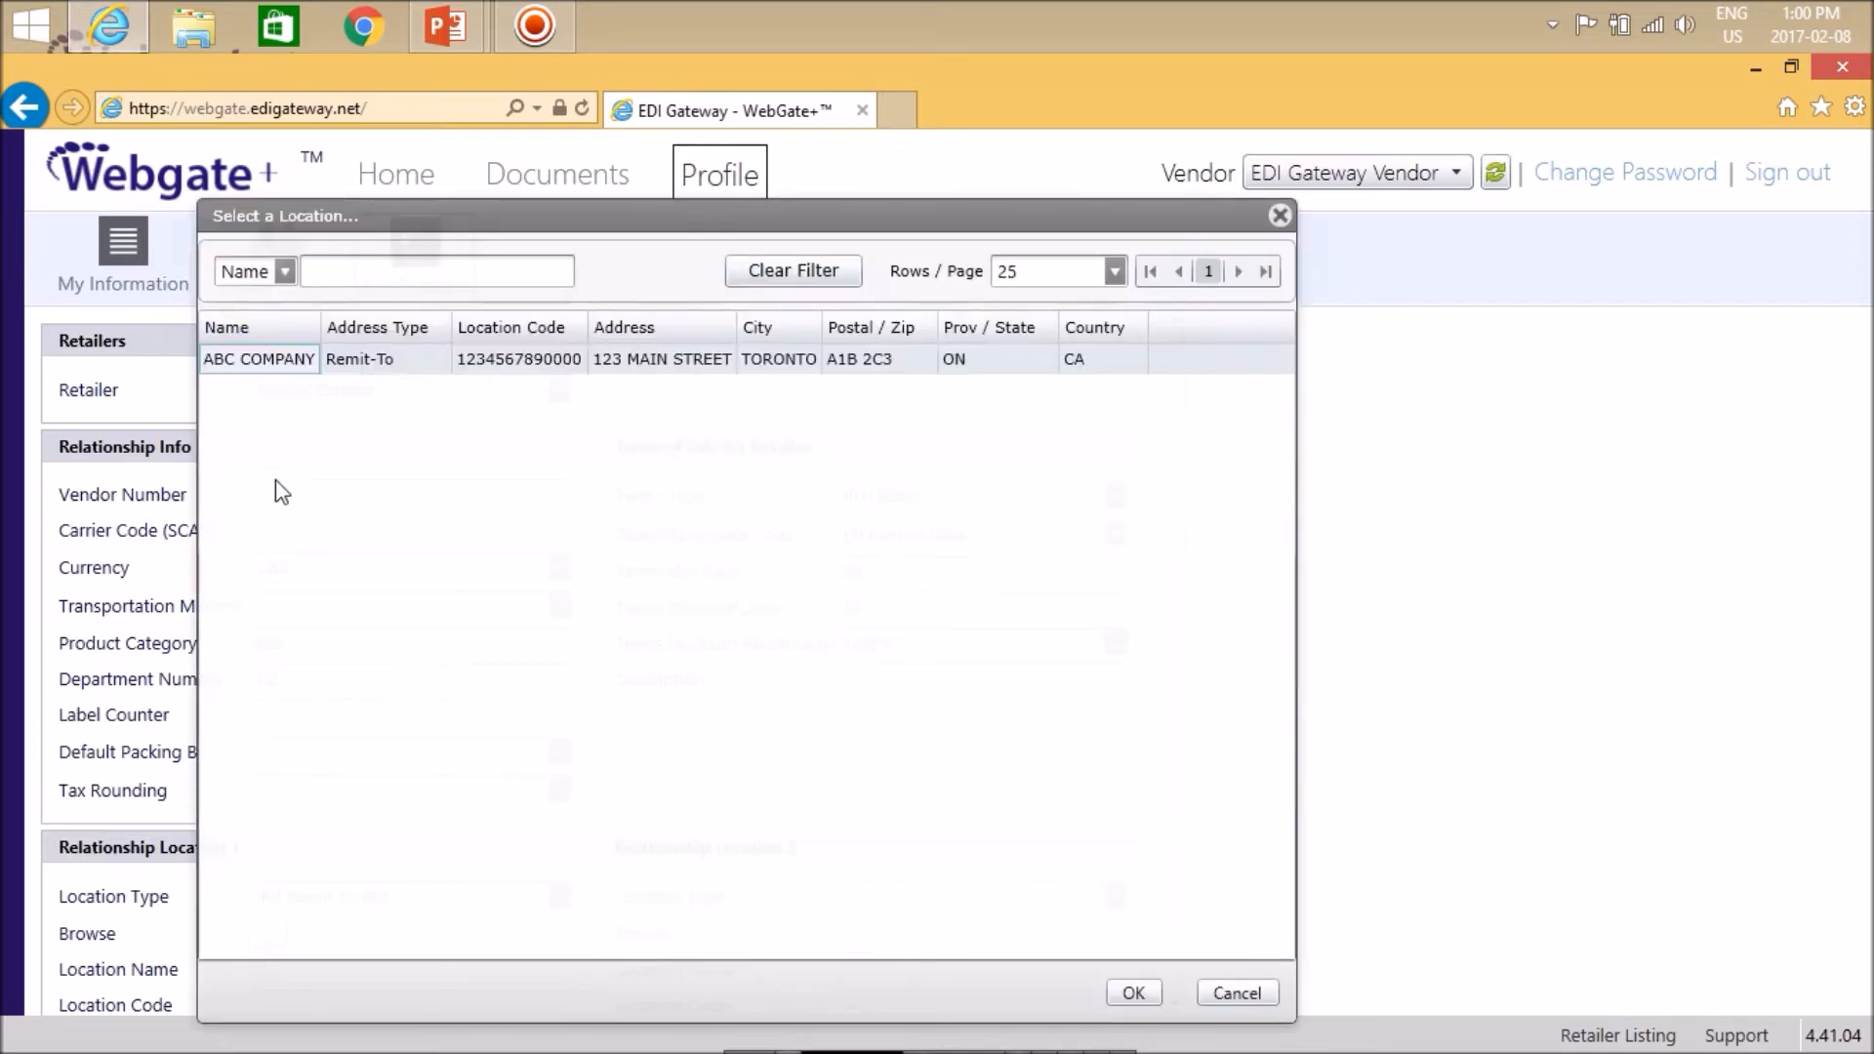
pyautogui.click(298, 363)
pyautogui.click(1134, 992)
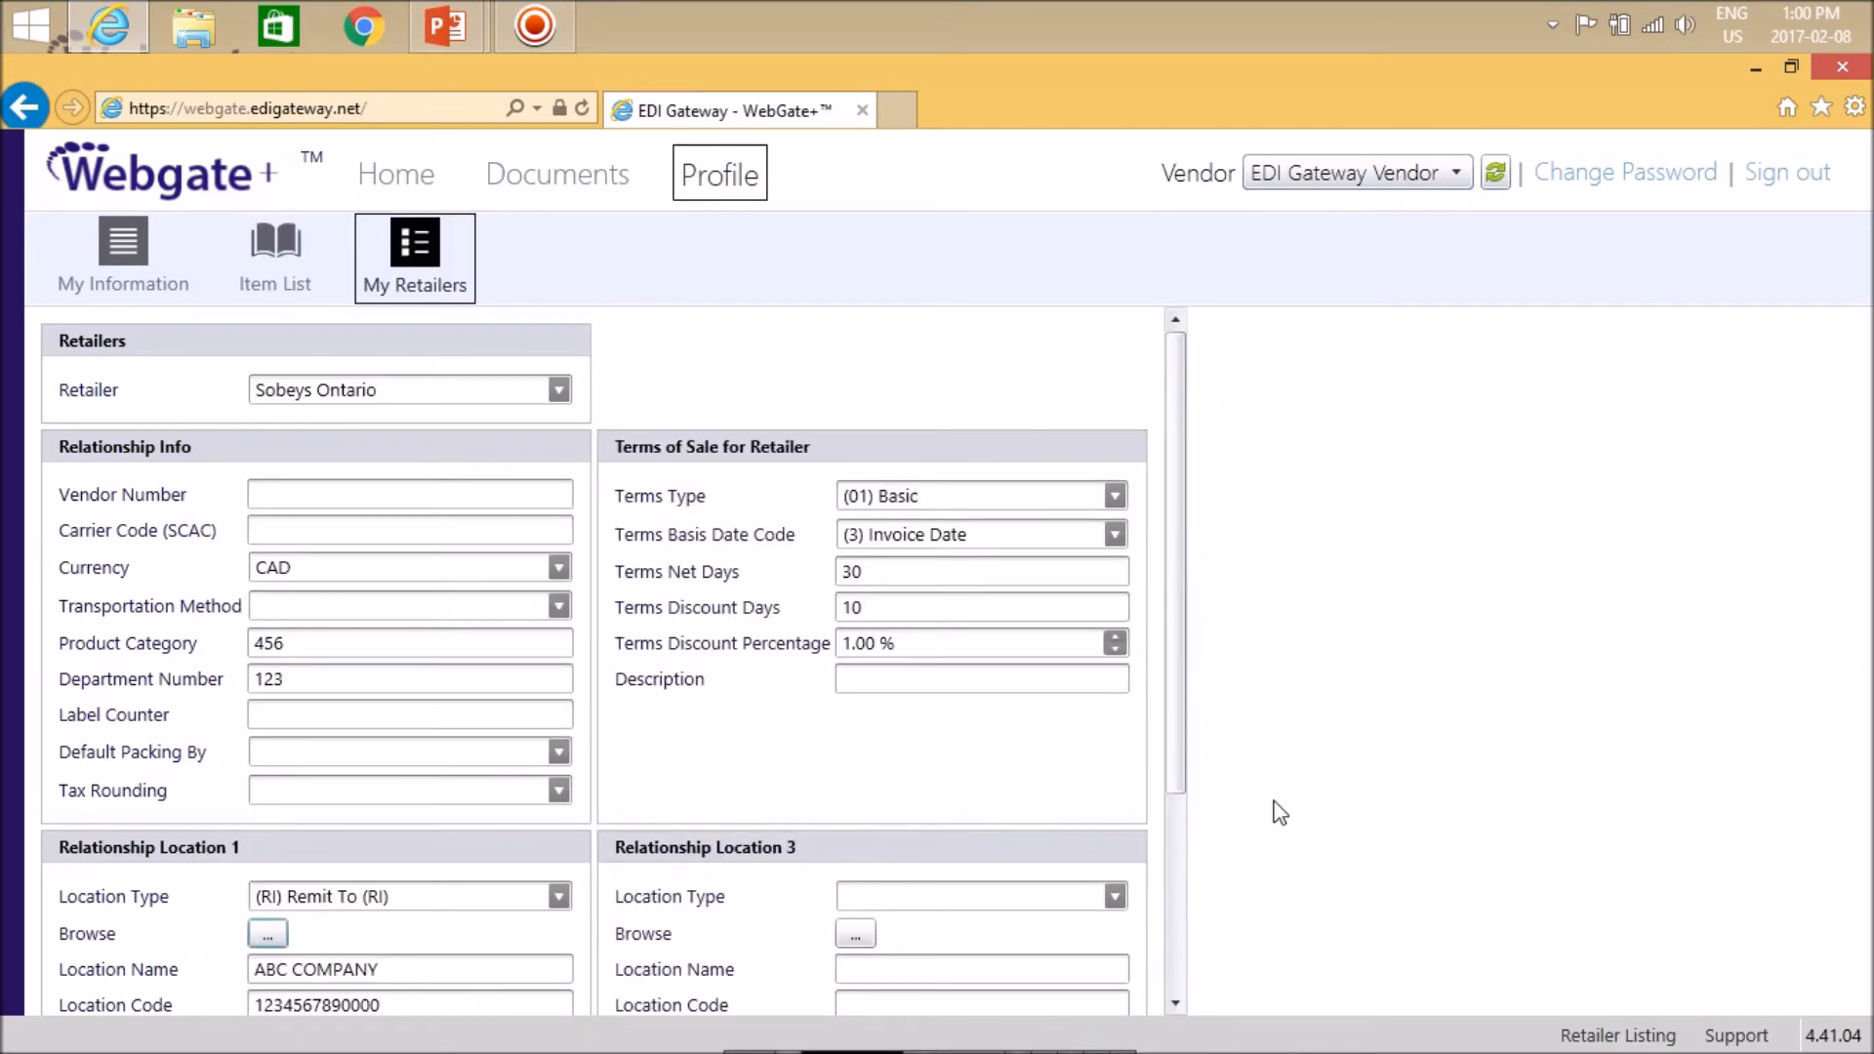
# Step: Set Relationship Location 2 to type (BT) Bill to Party and assign the Sobeys Ontario National Accounting location
pyautogui.click(1176, 1002)
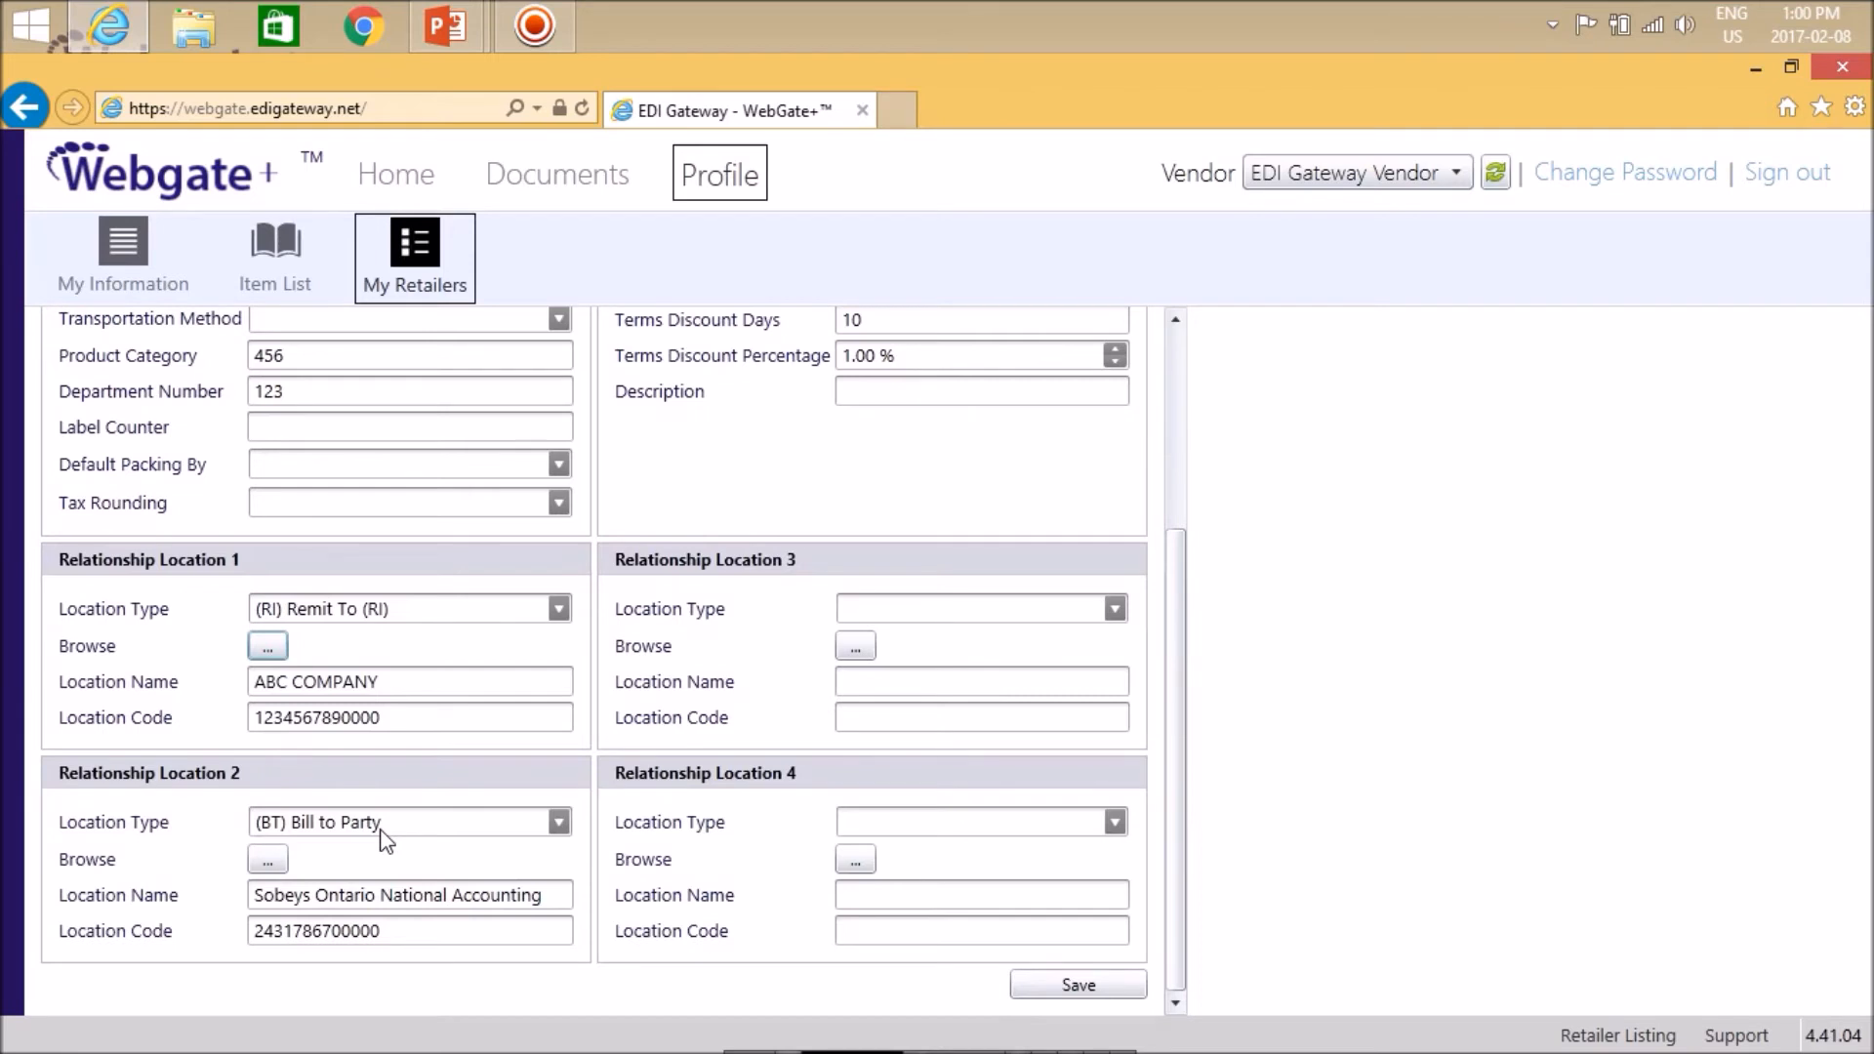
pyautogui.click(558, 821)
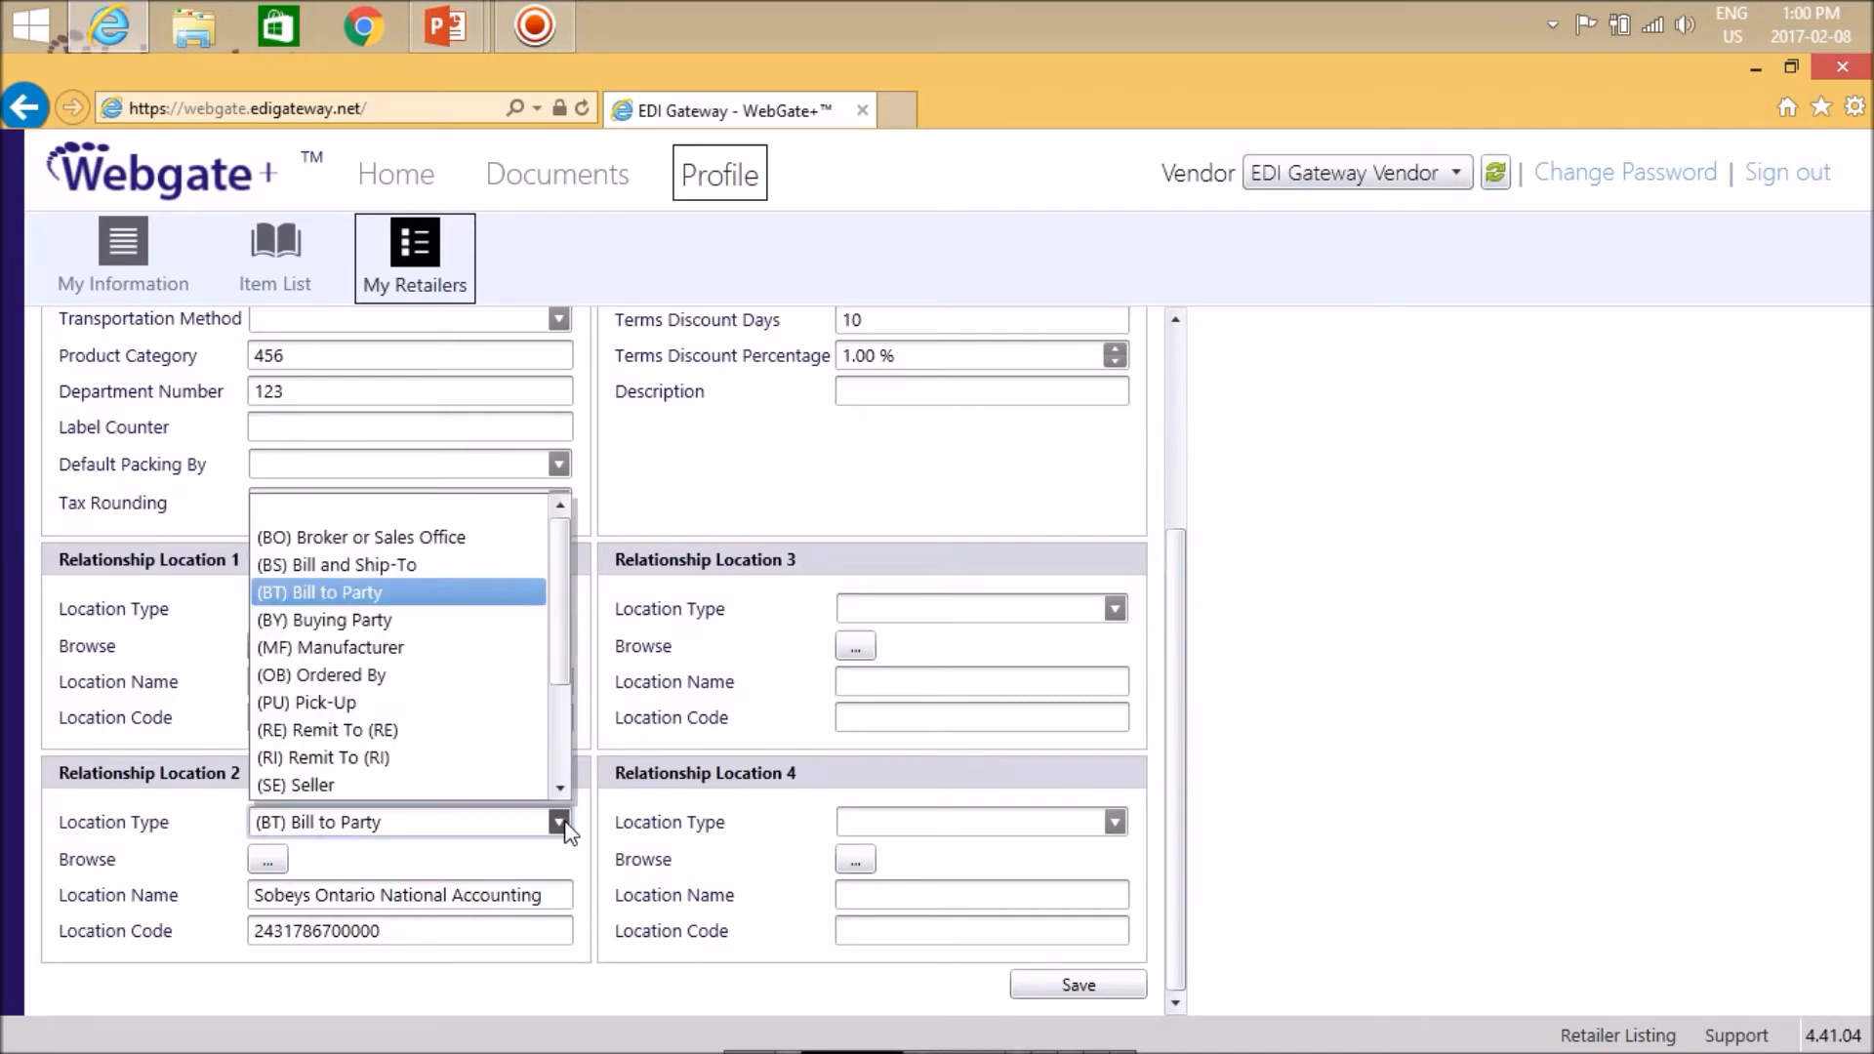
pyautogui.click(391, 593)
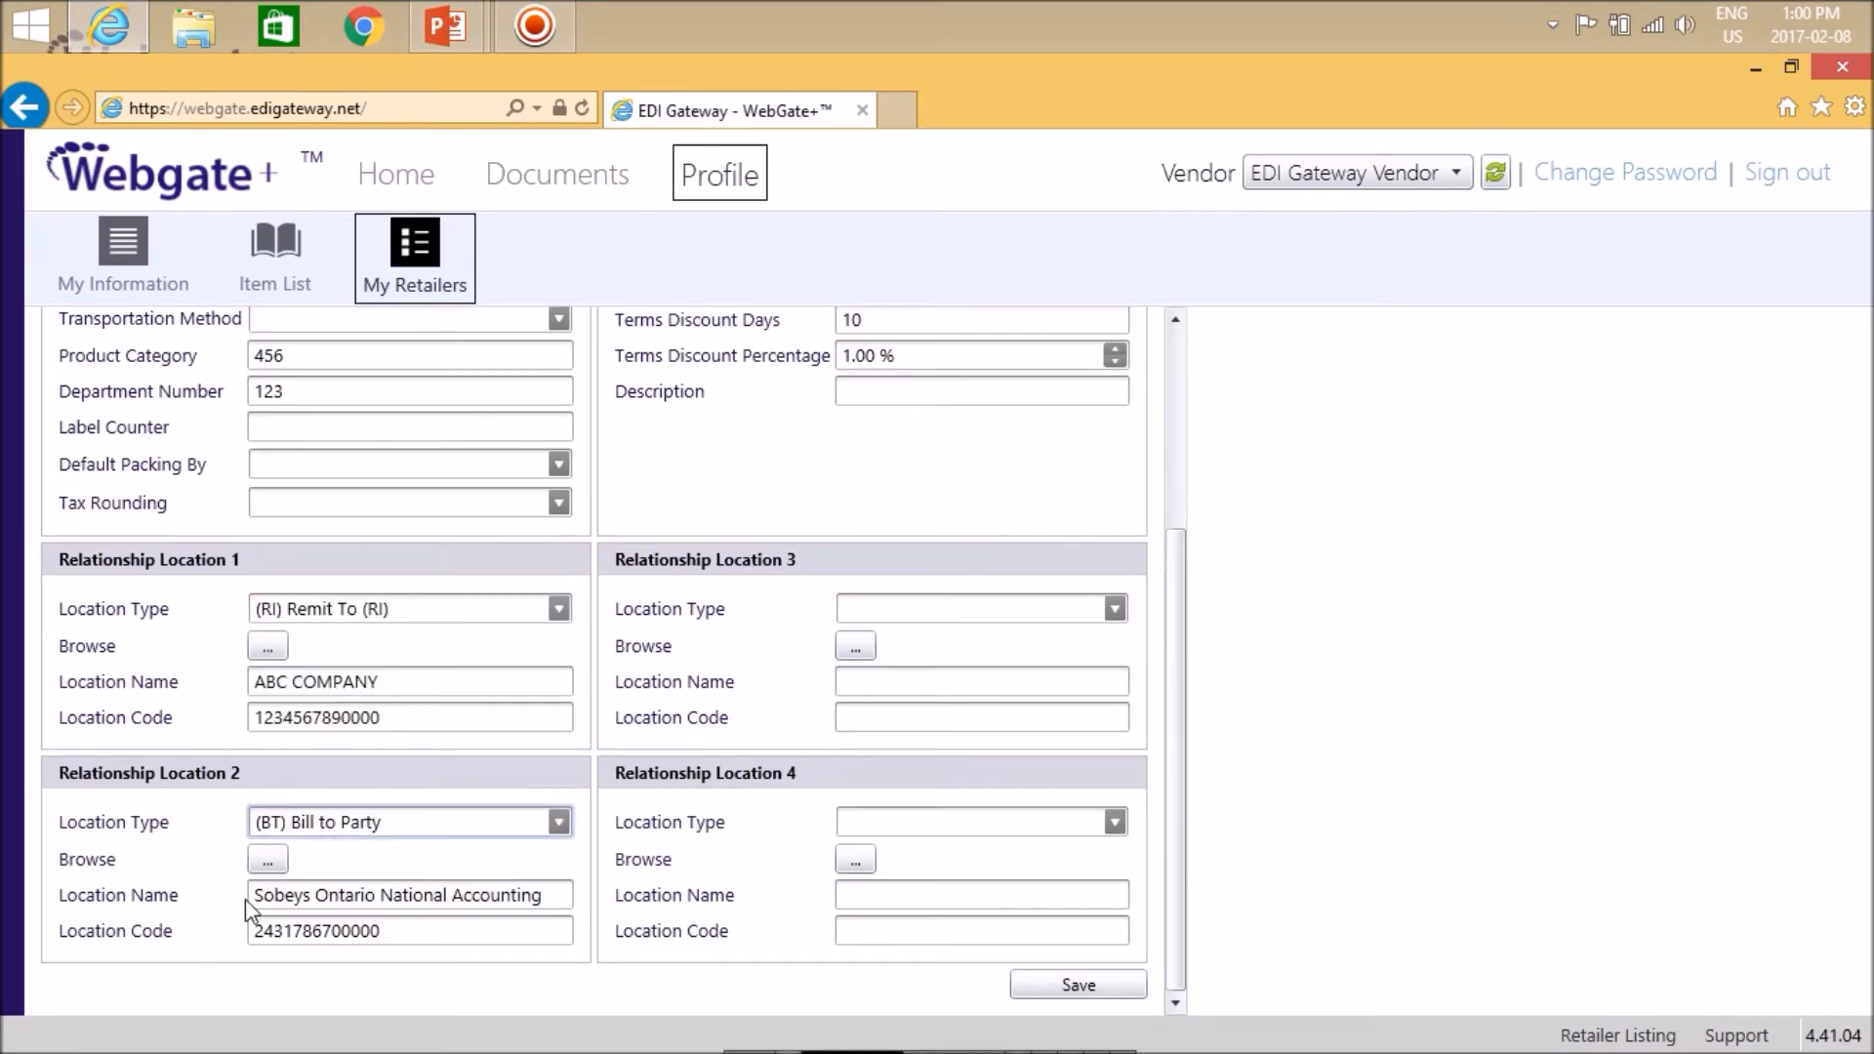
pyautogui.click(267, 861)
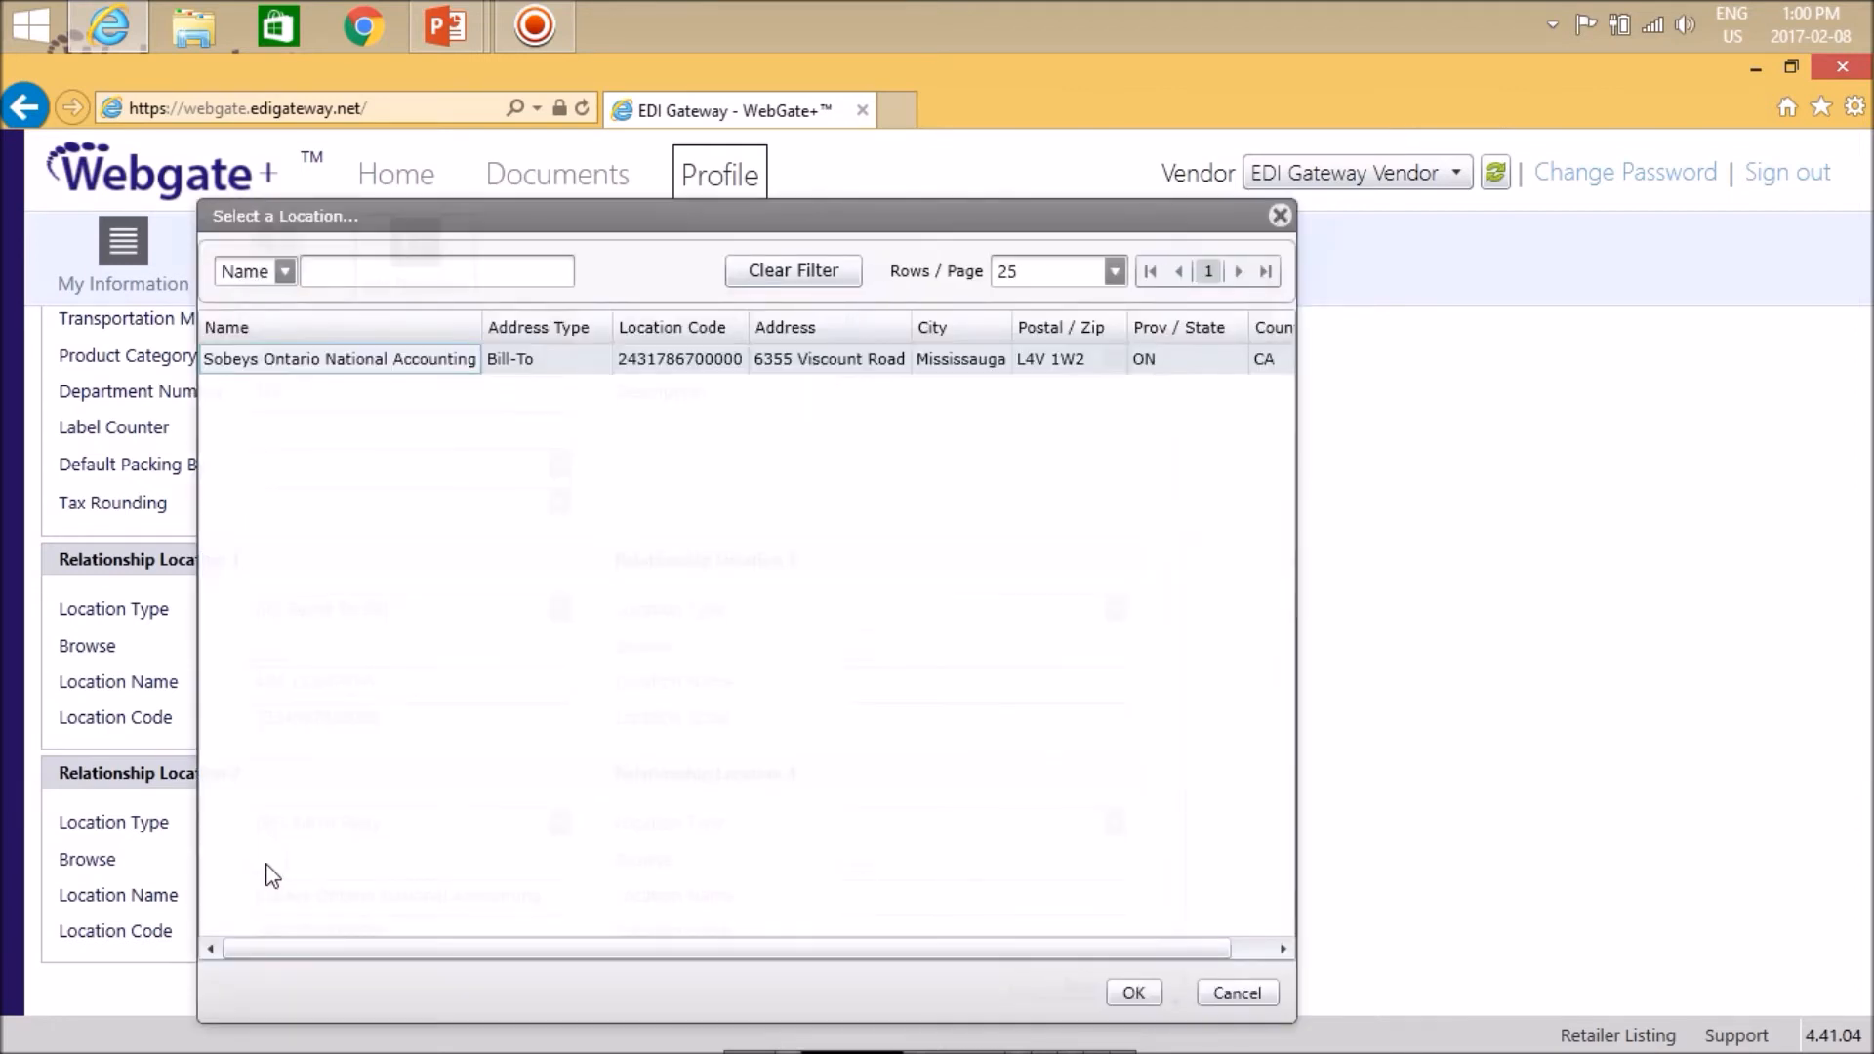
pyautogui.click(365, 361)
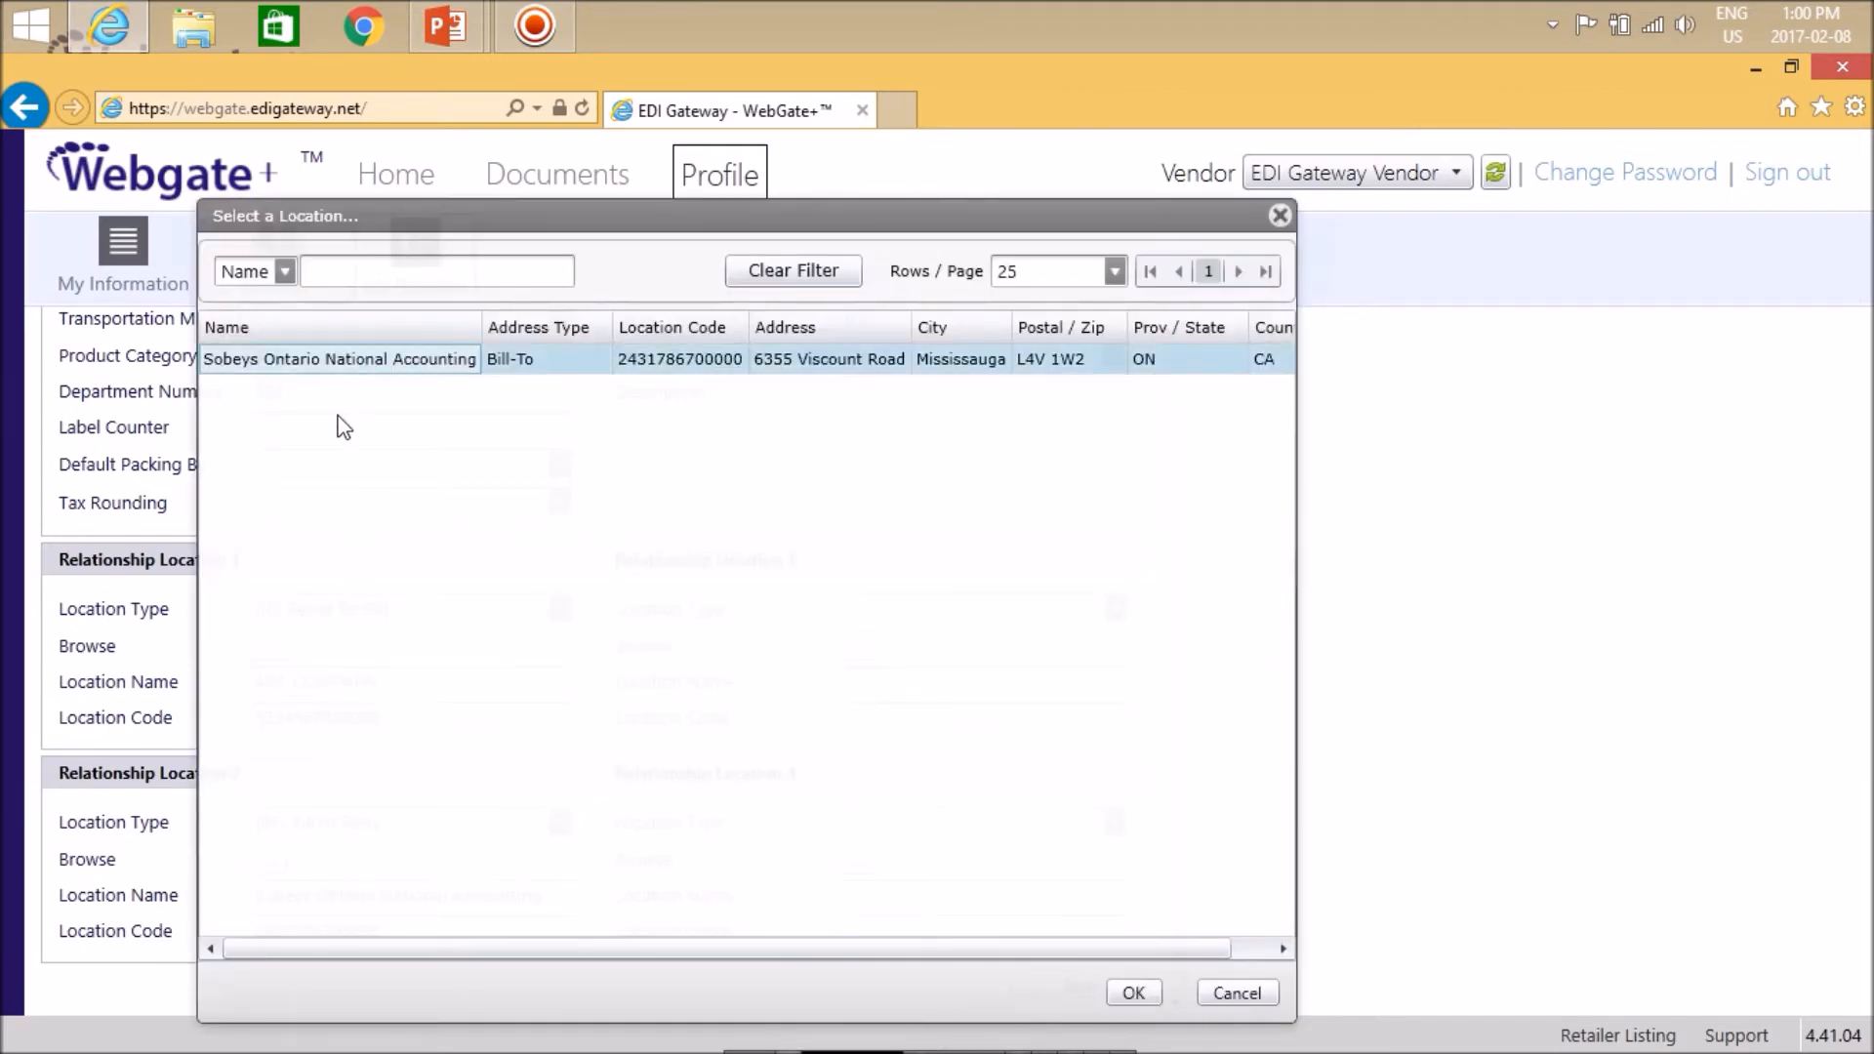
pyautogui.click(1132, 993)
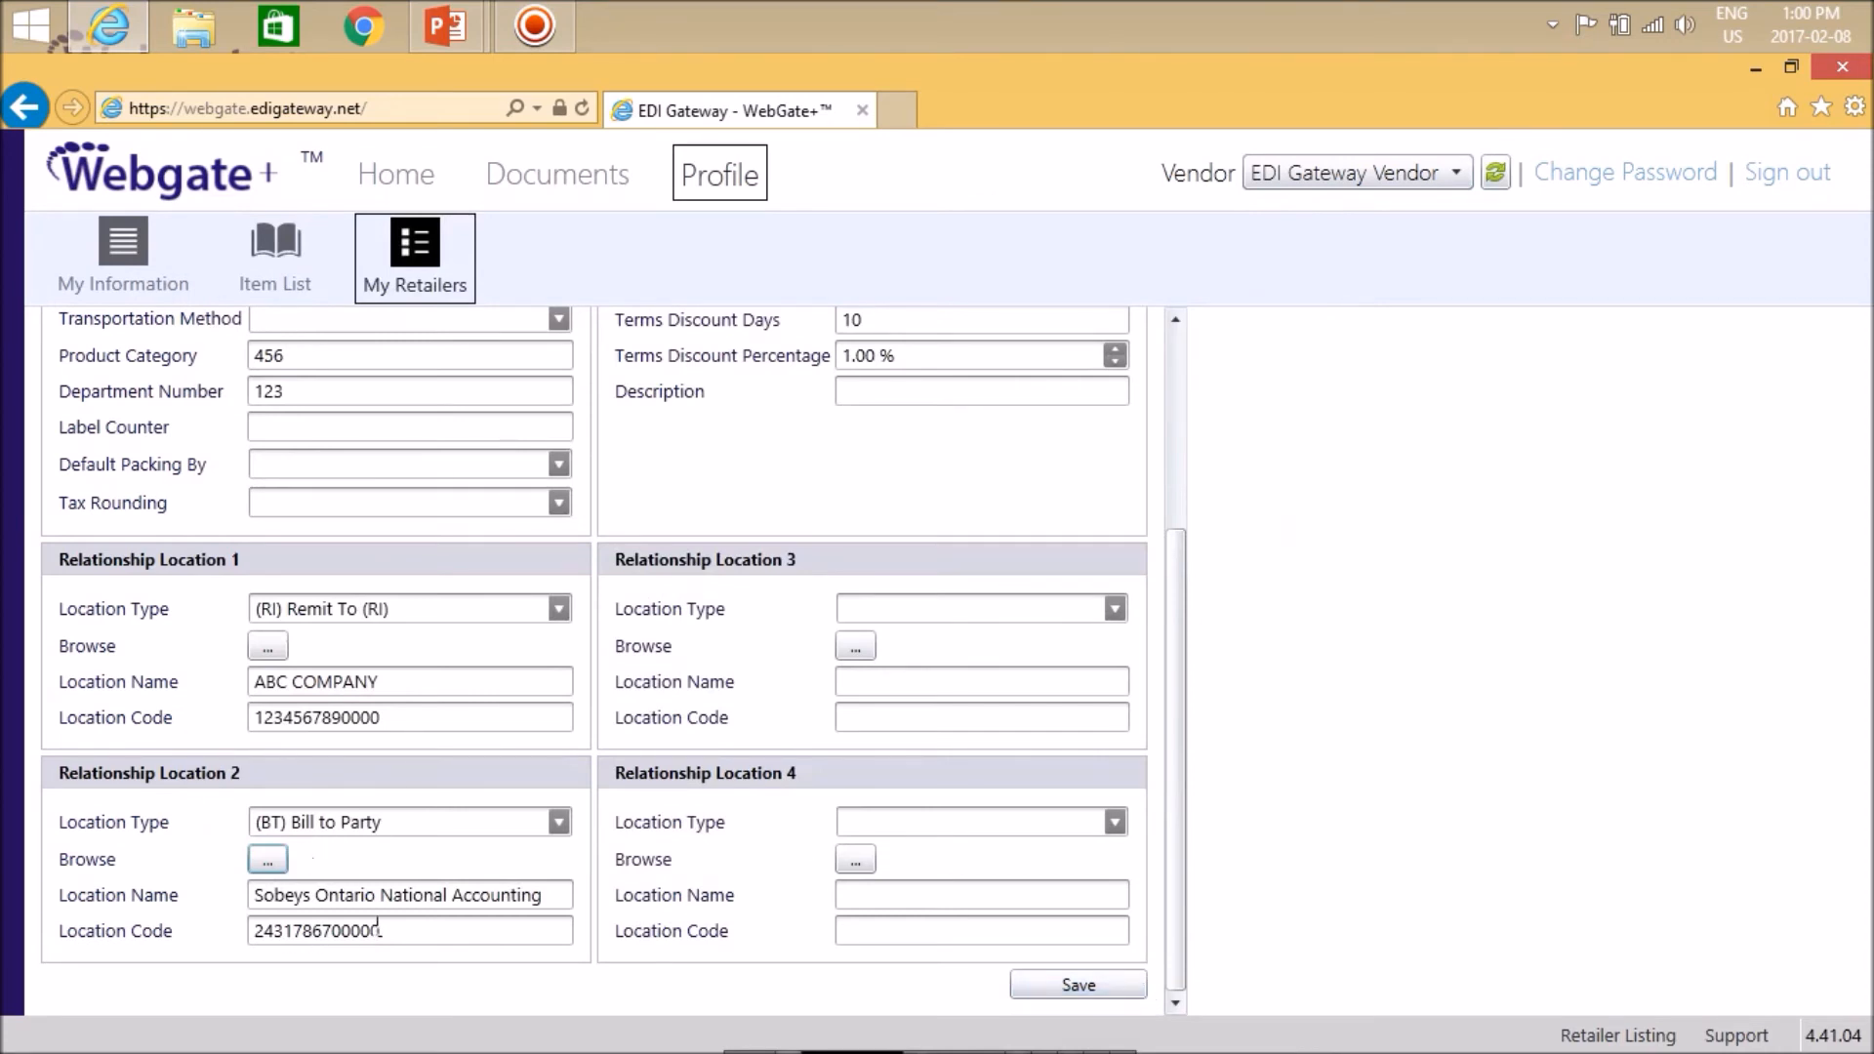
# Step: Choose (01) Basic as the terms type and (3) Invoice Date as the terms basis date code, and save the retailer settings
pyautogui.scroll(3, 1122, 497)
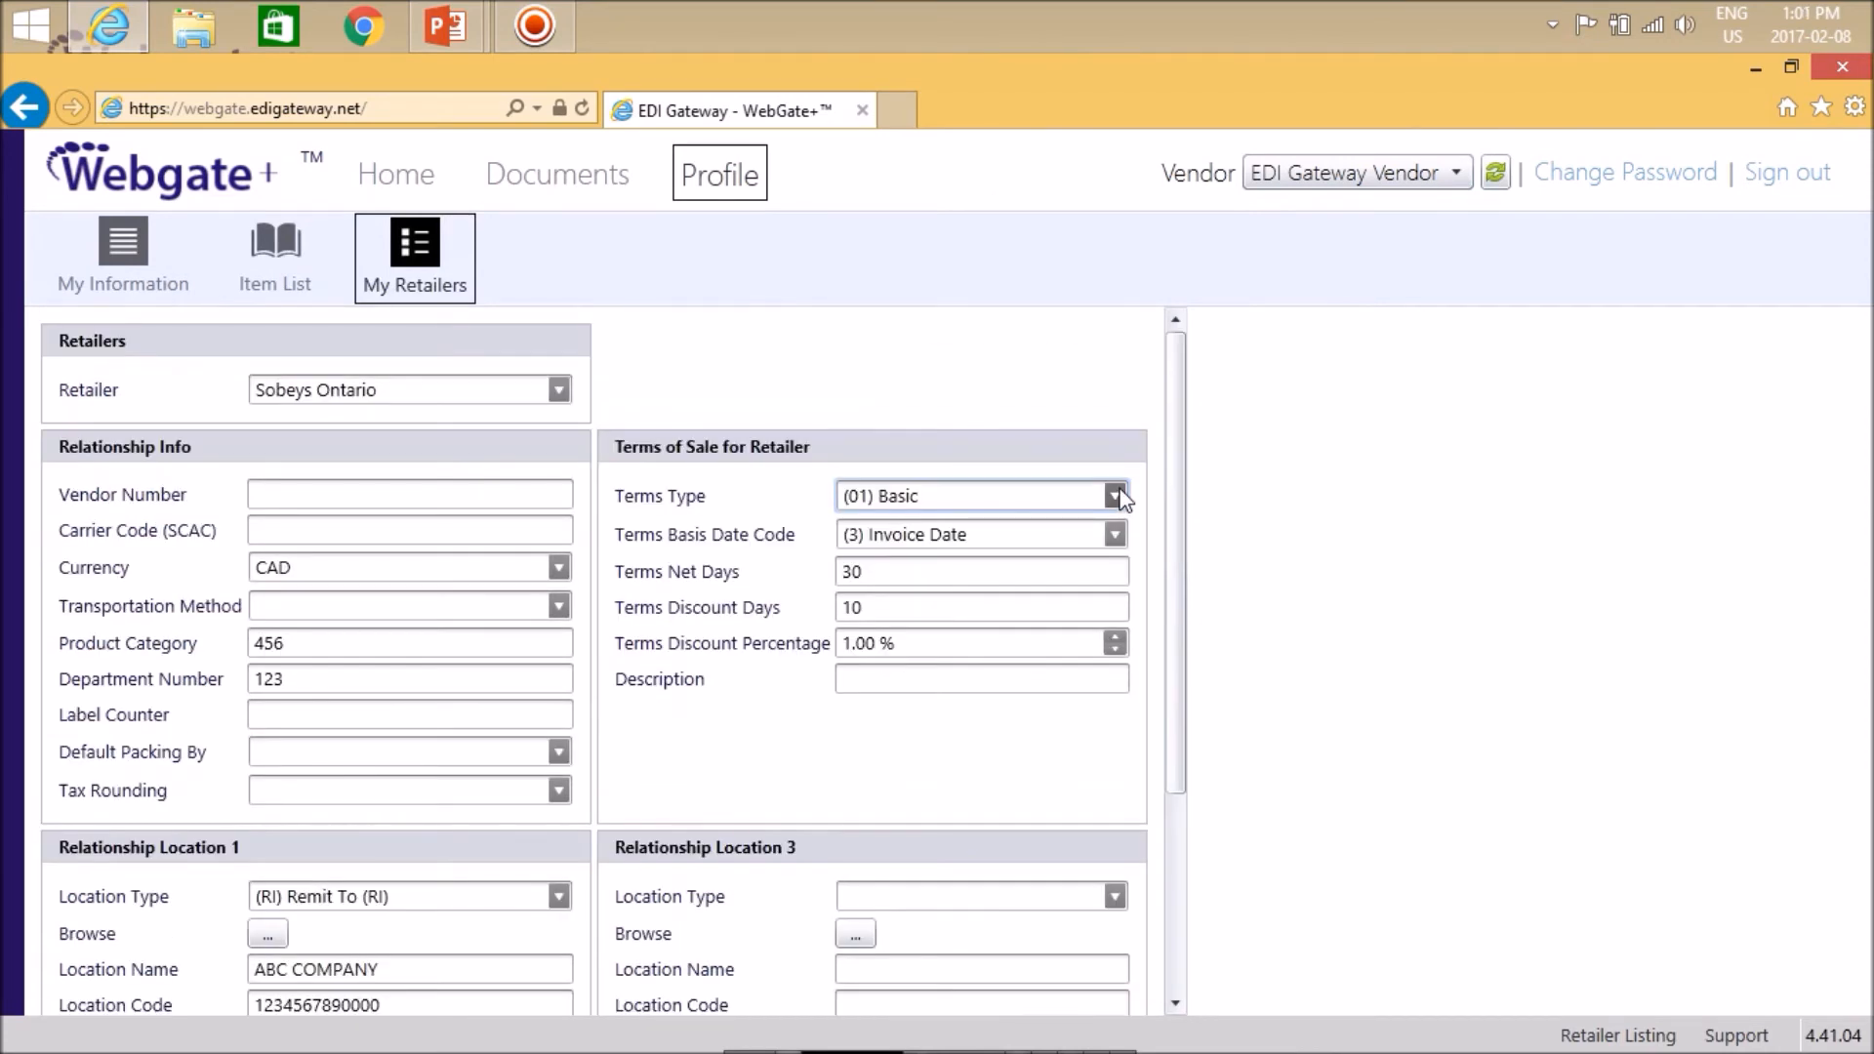
pyautogui.click(1114, 497)
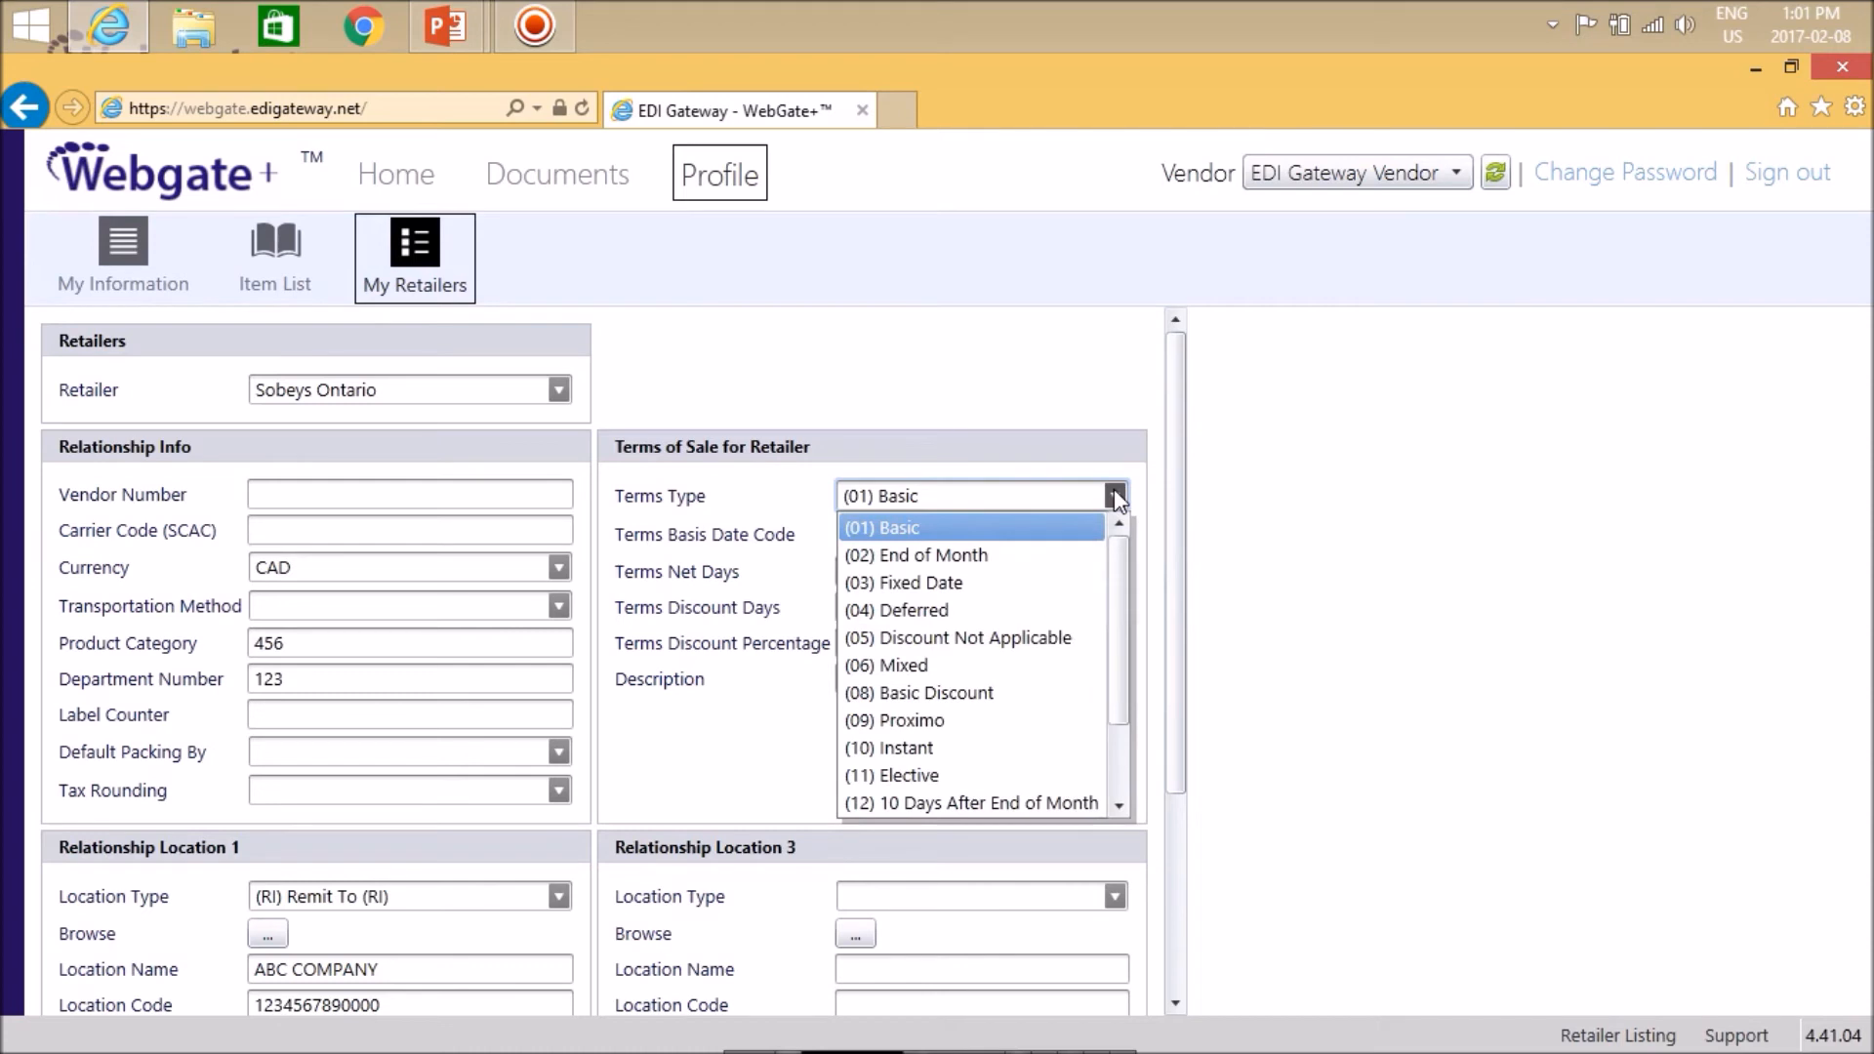
pyautogui.click(1009, 528)
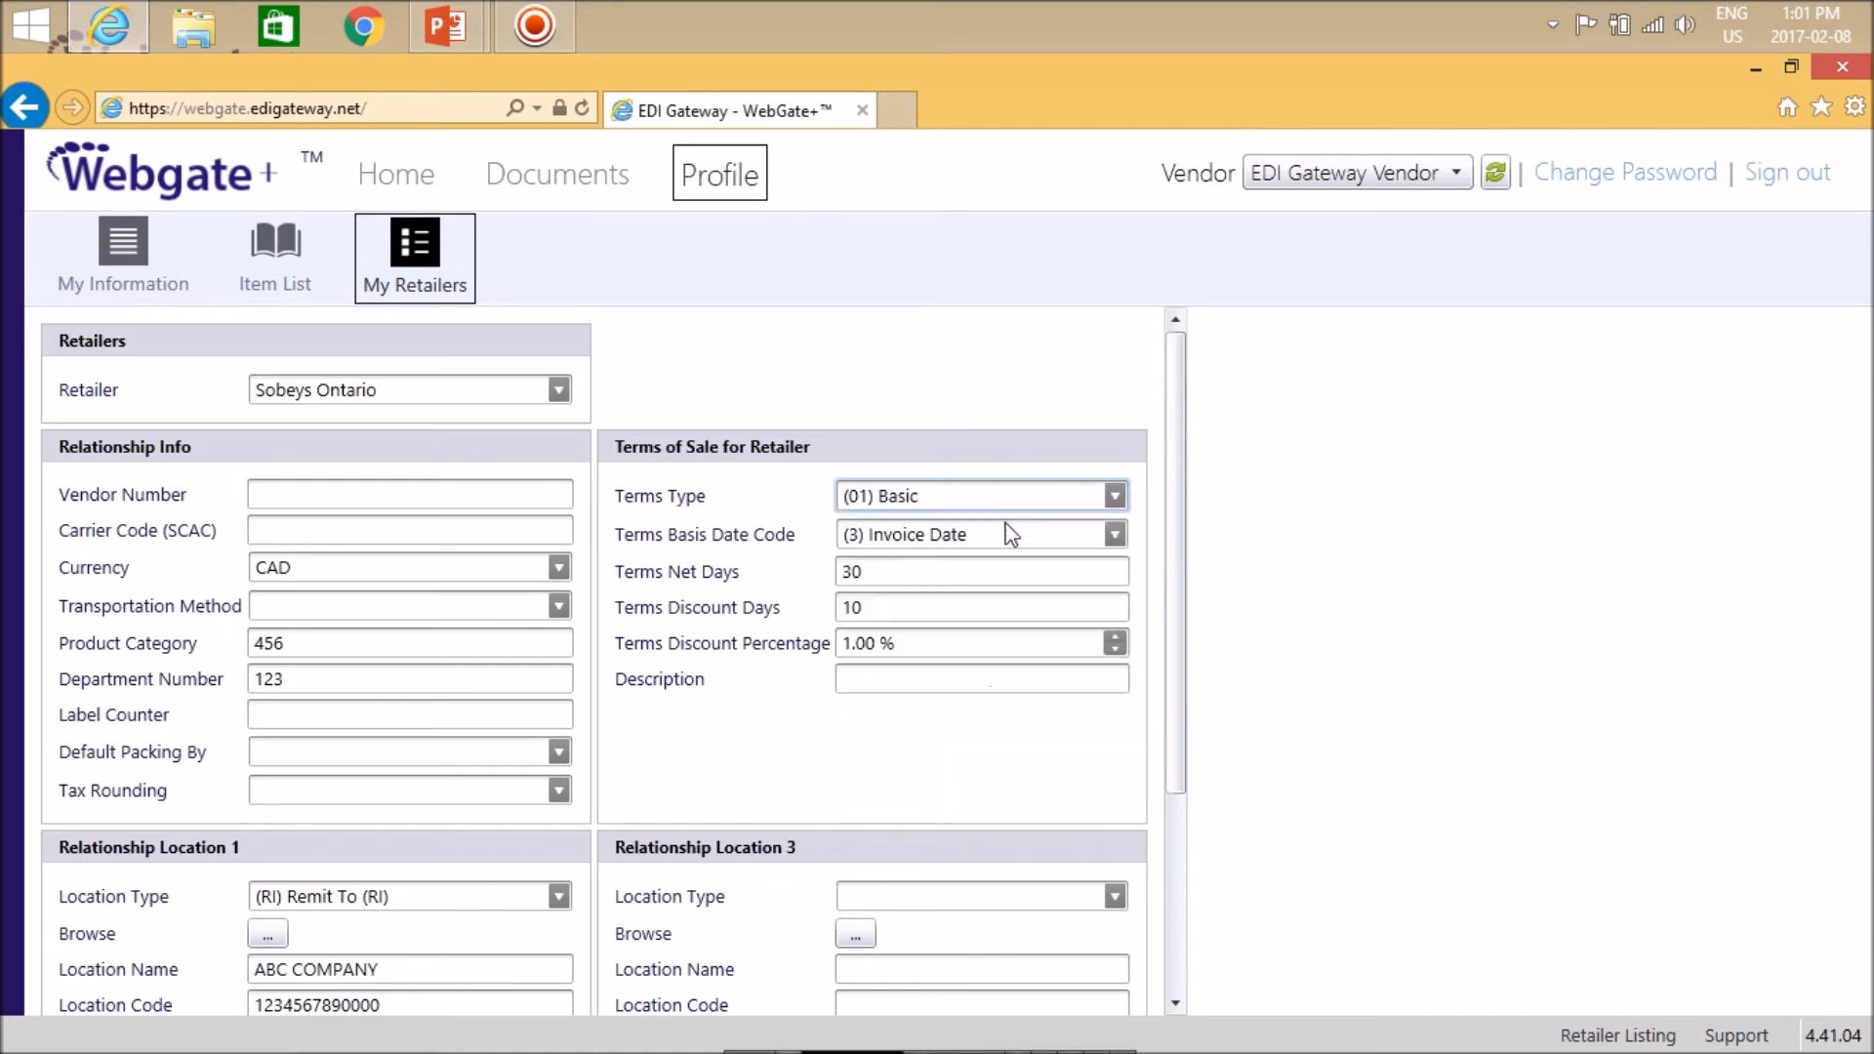
pyautogui.click(1113, 535)
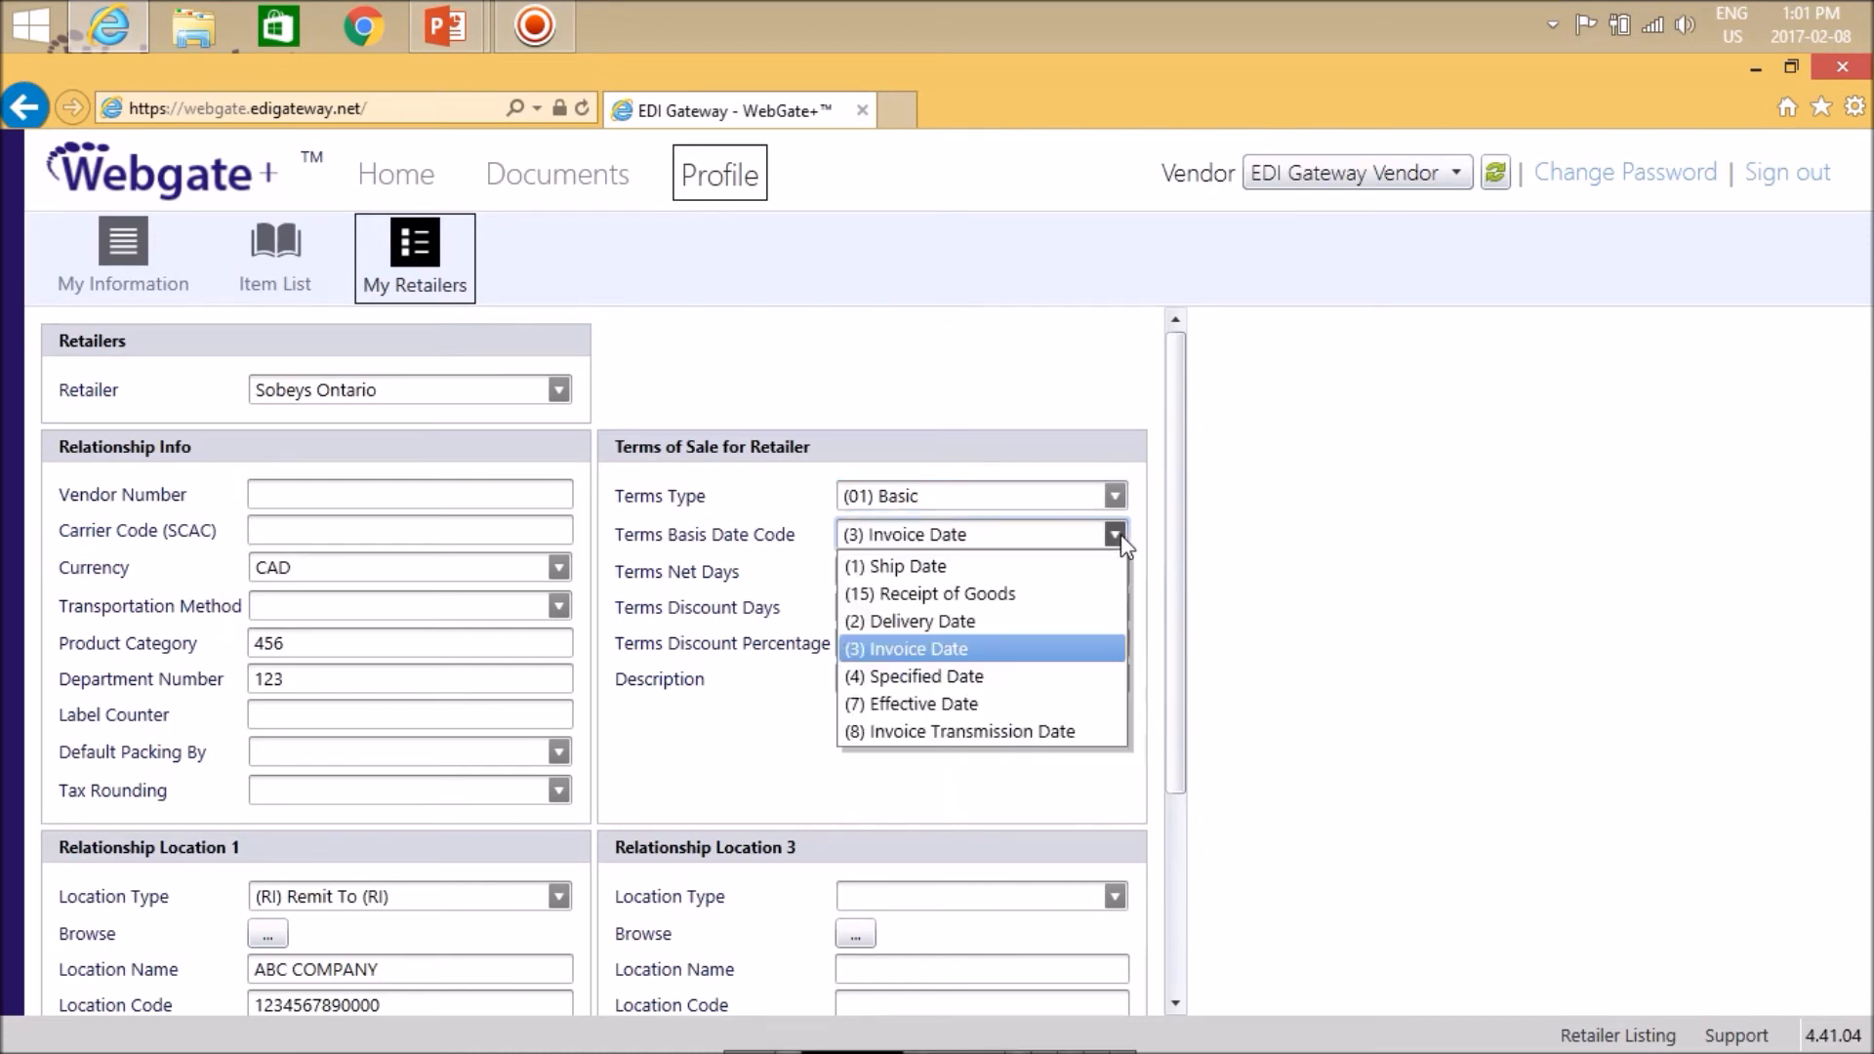
pyautogui.click(903, 644)
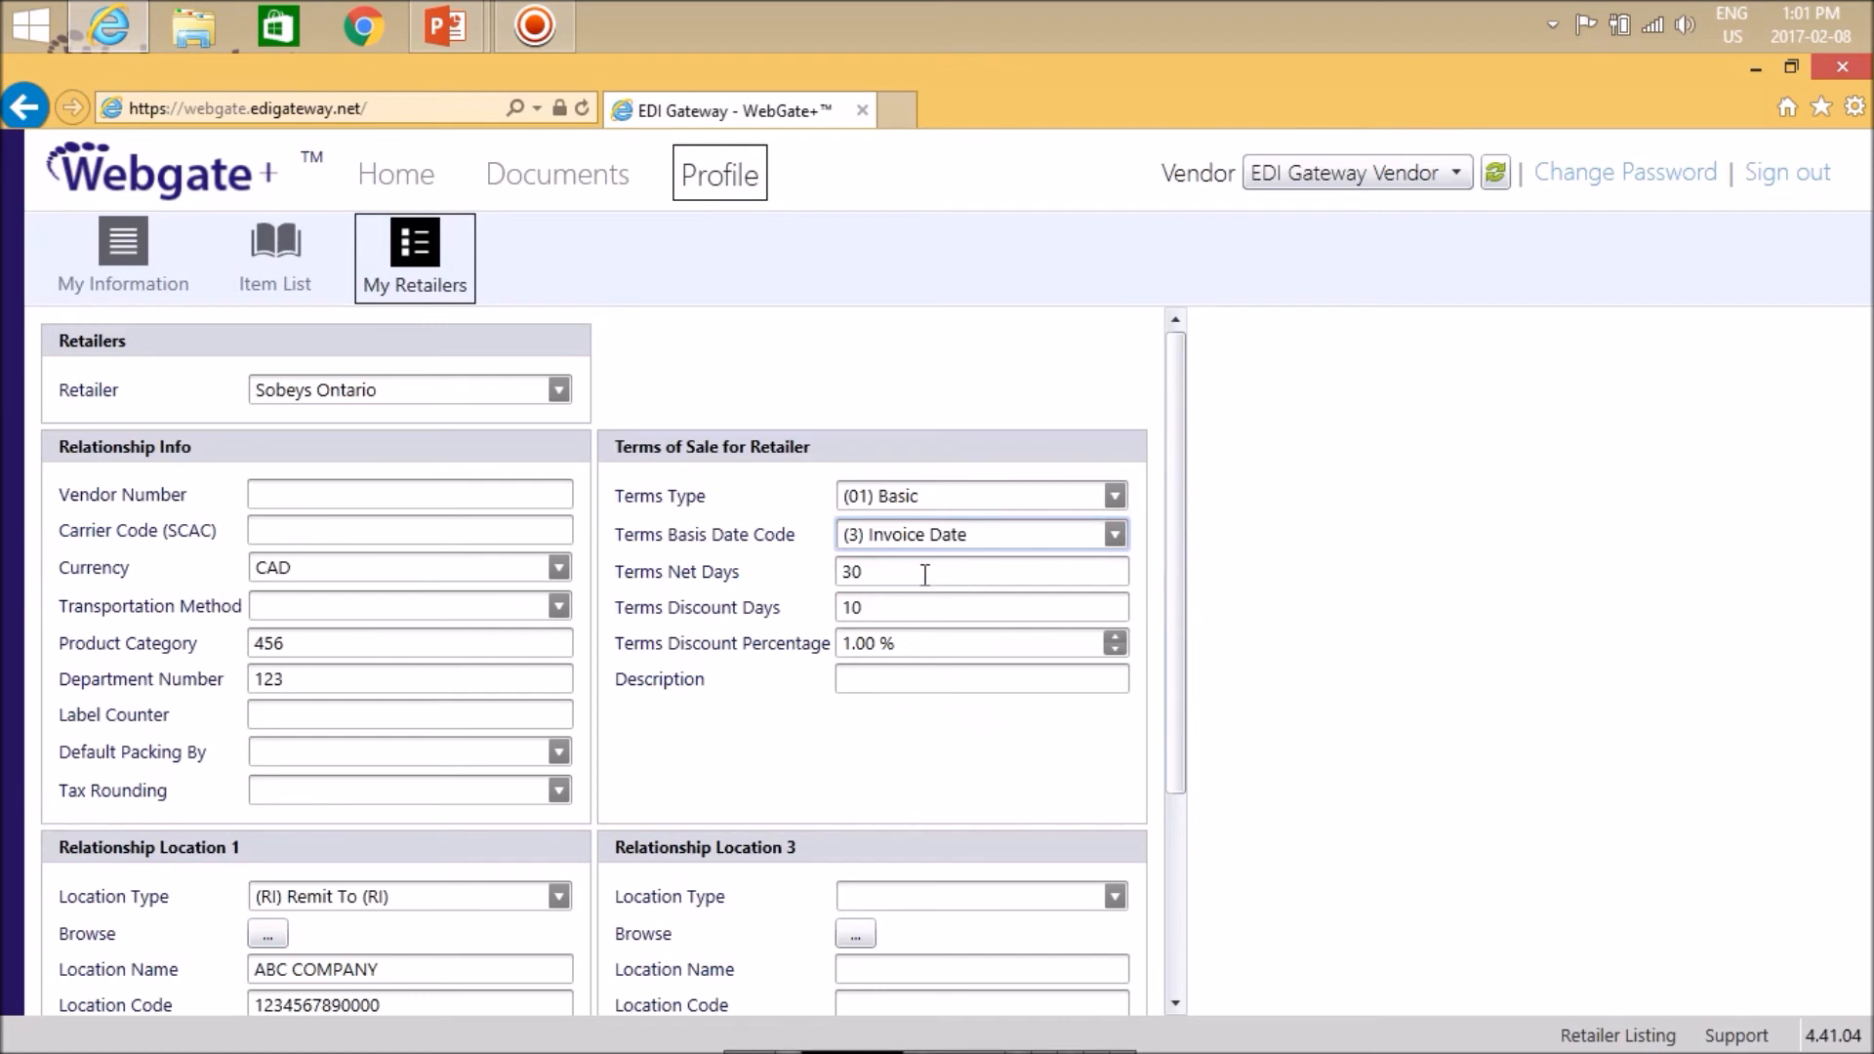
pyautogui.click(925, 575)
pyautogui.click(893, 606)
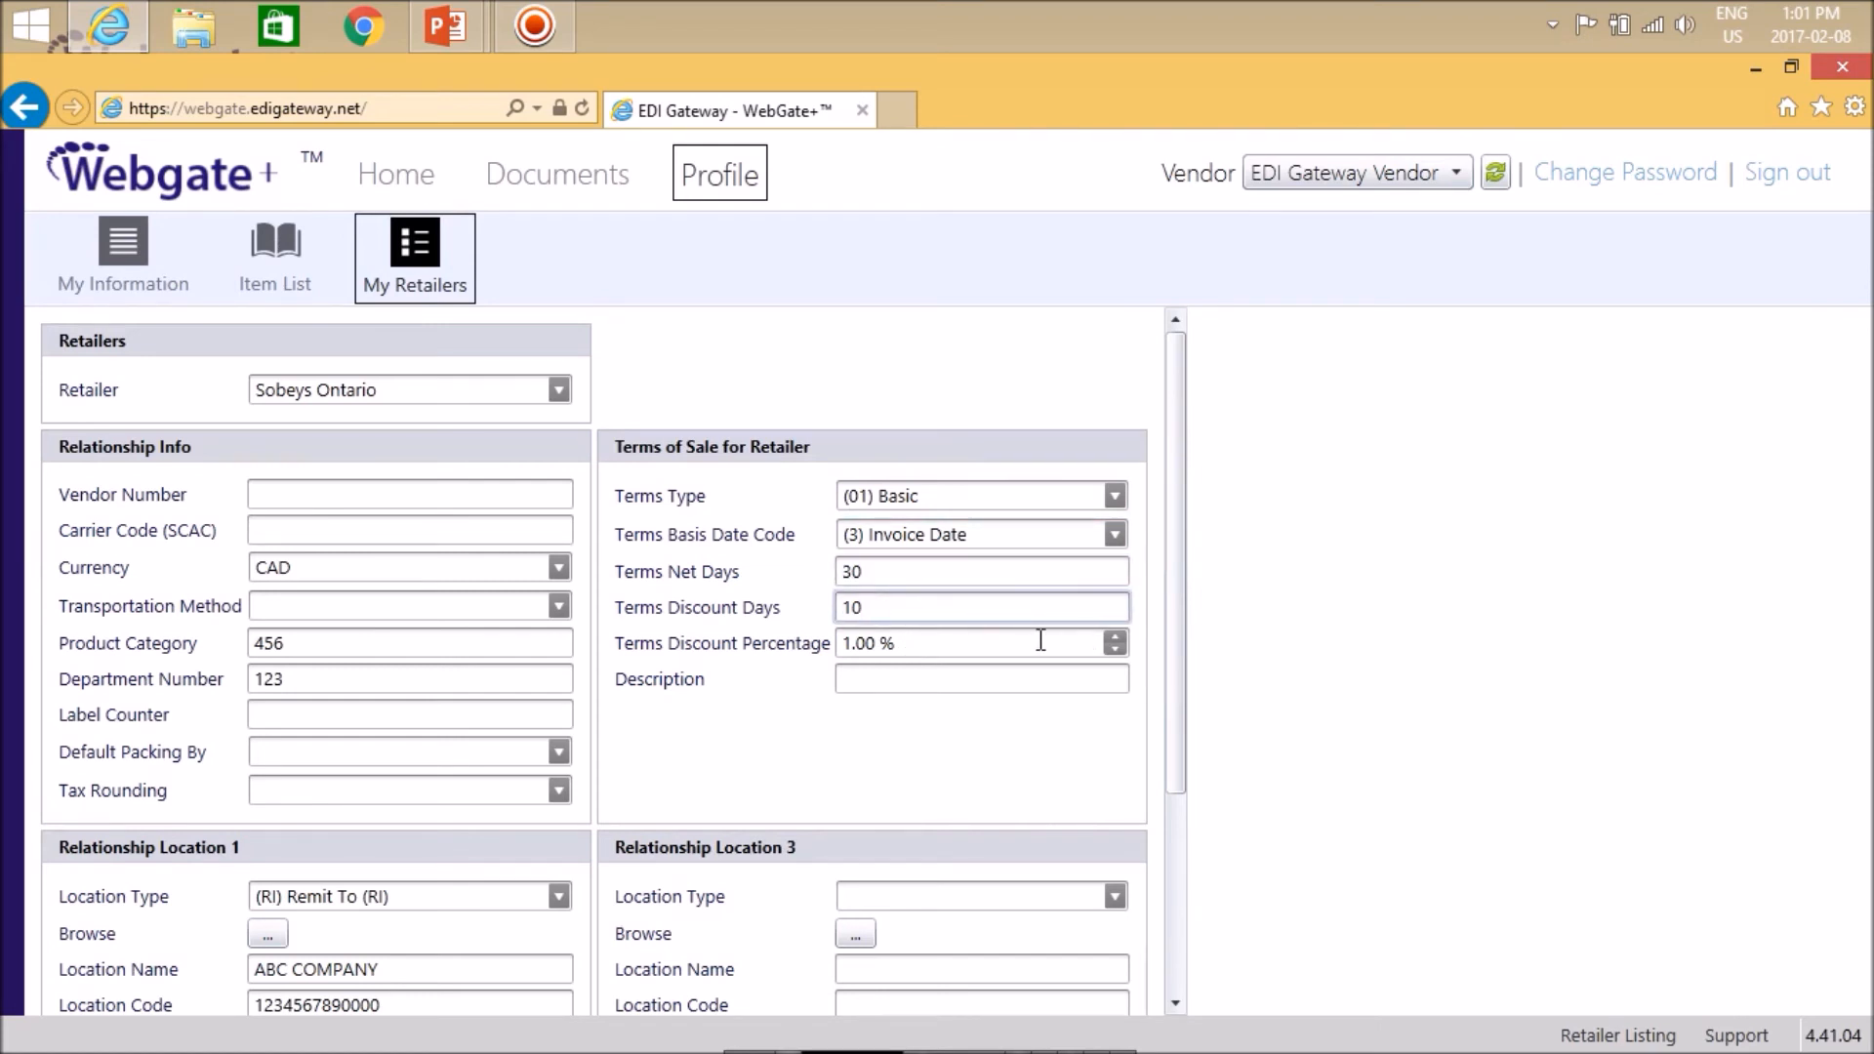
pyautogui.click(1177, 1002)
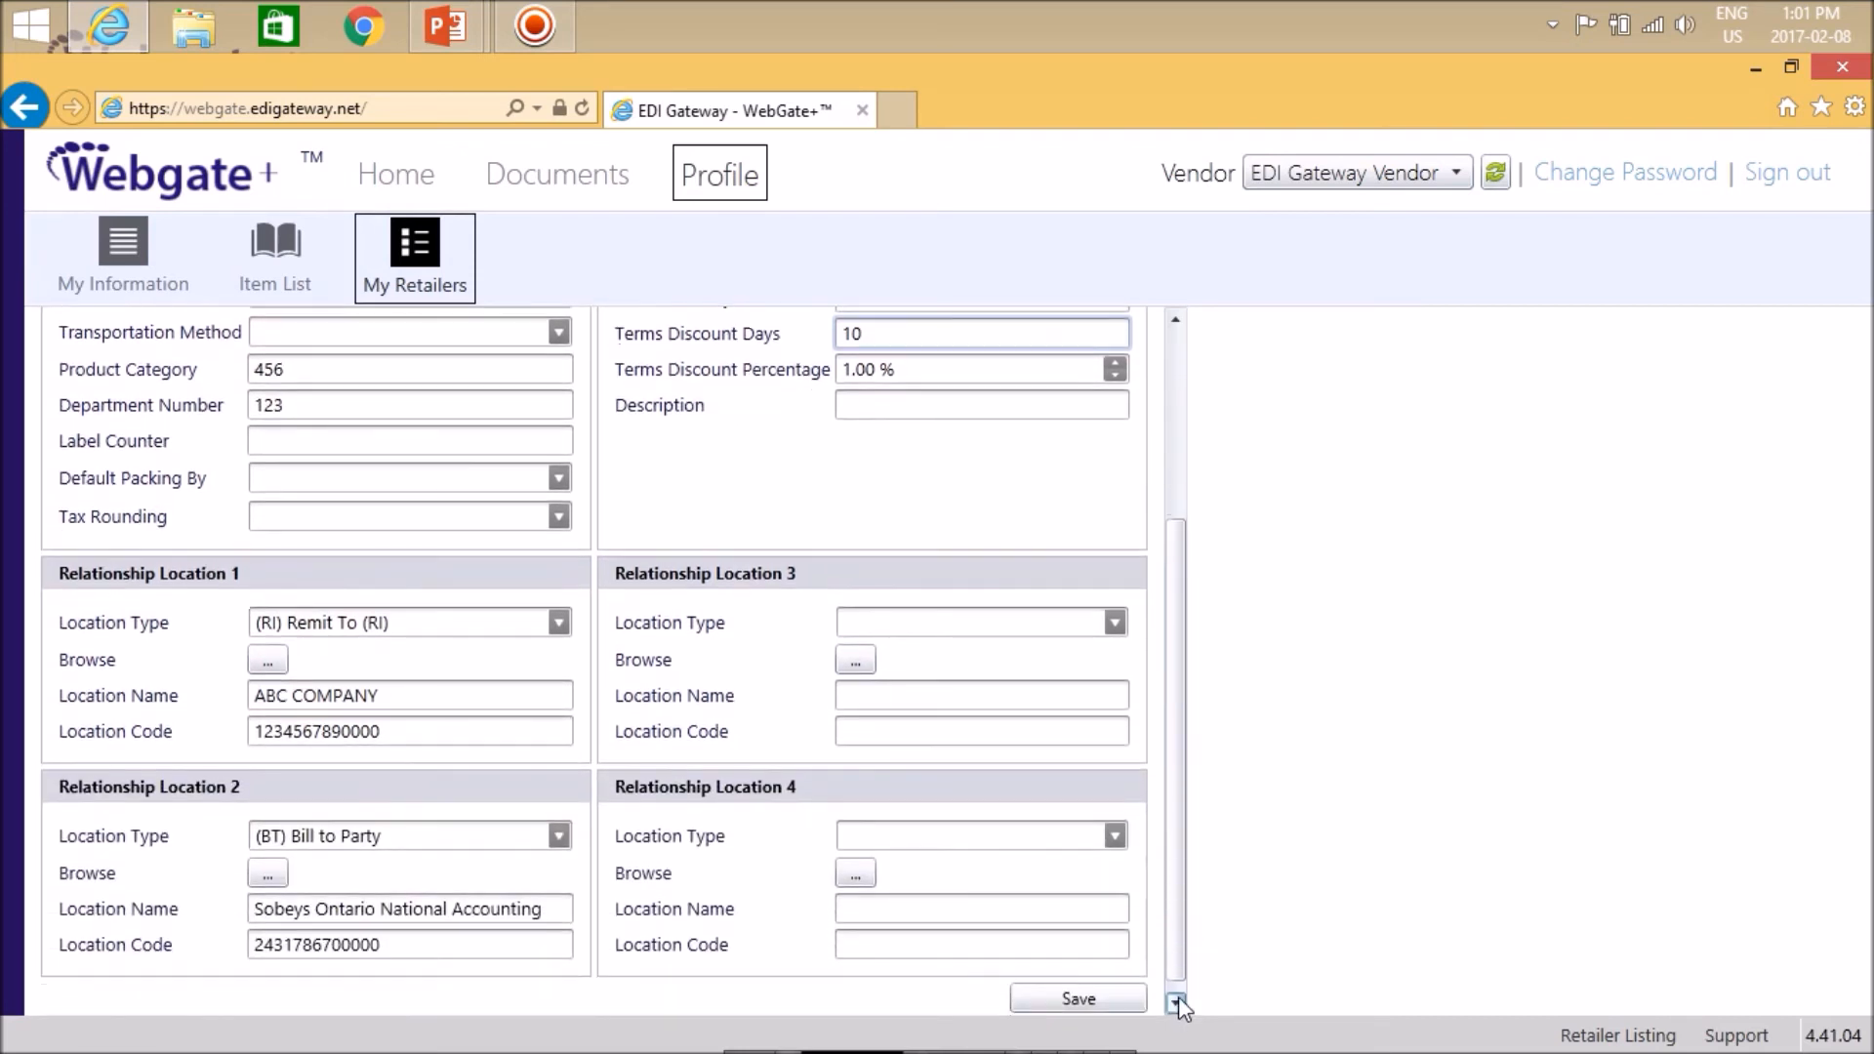
pyautogui.click(1115, 987)
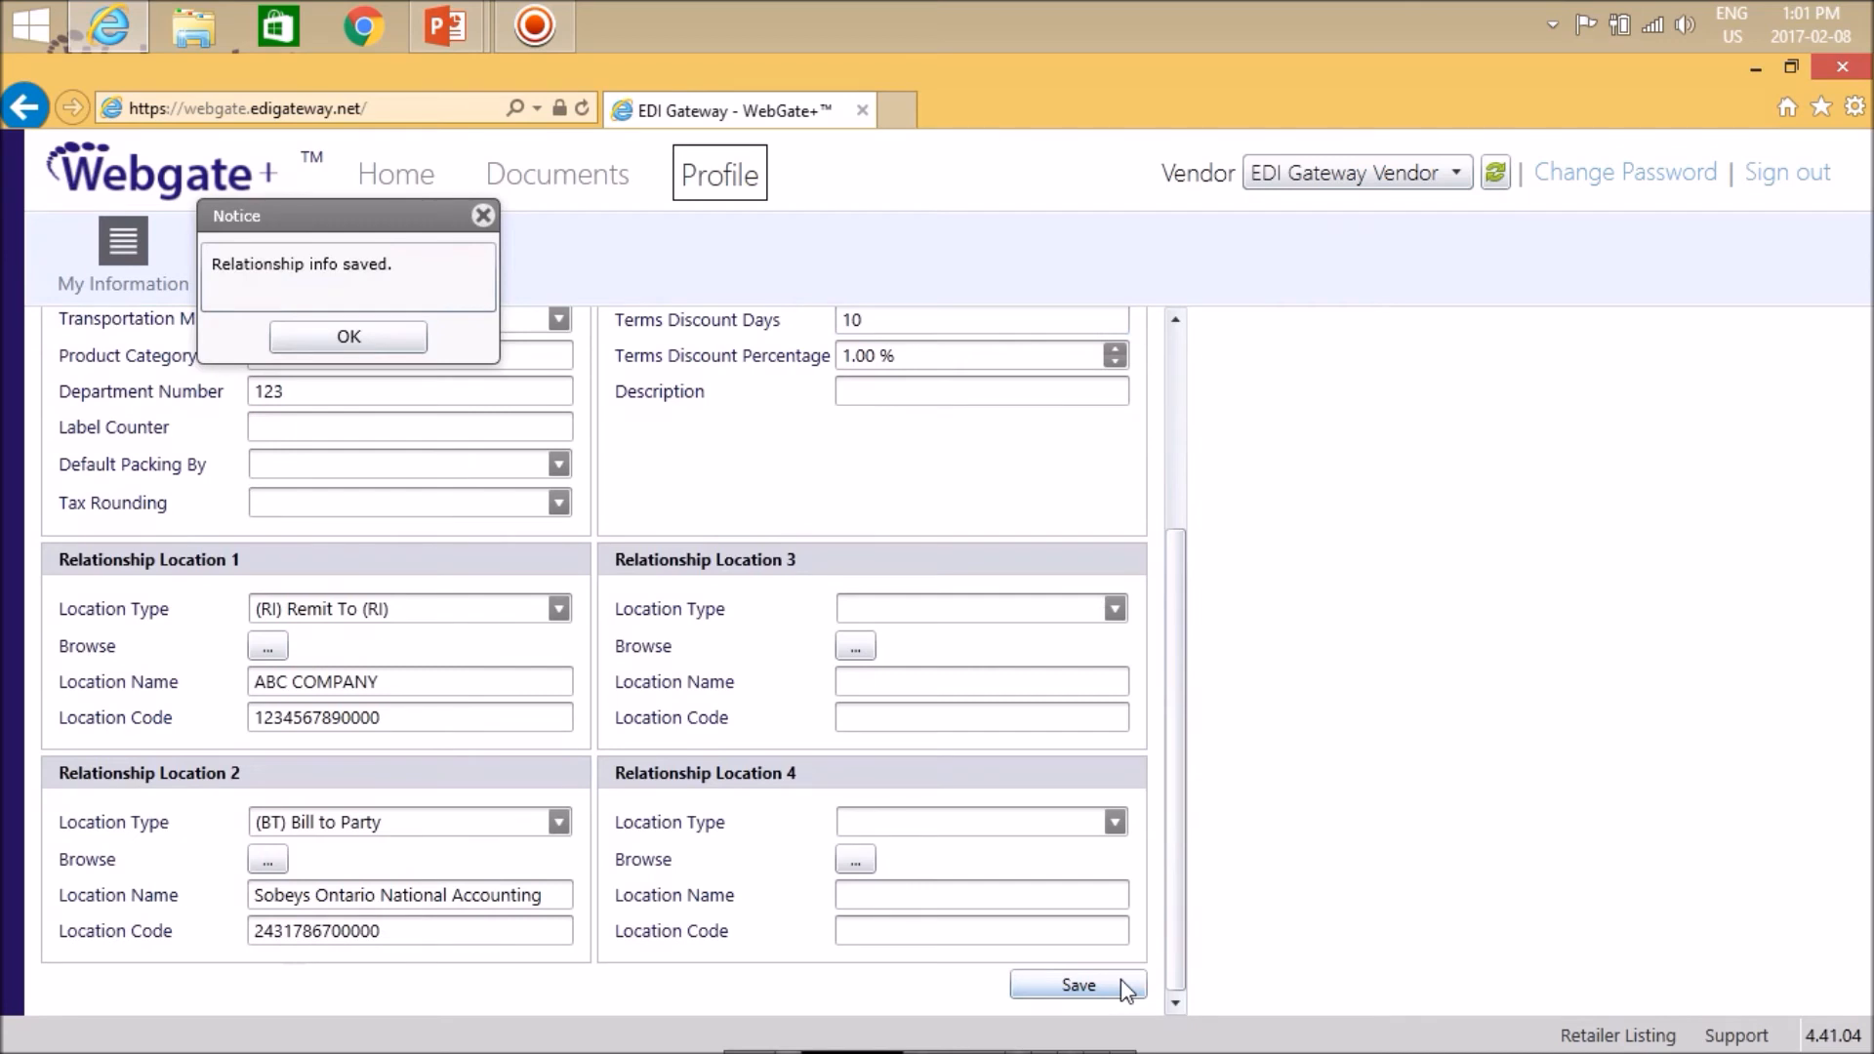